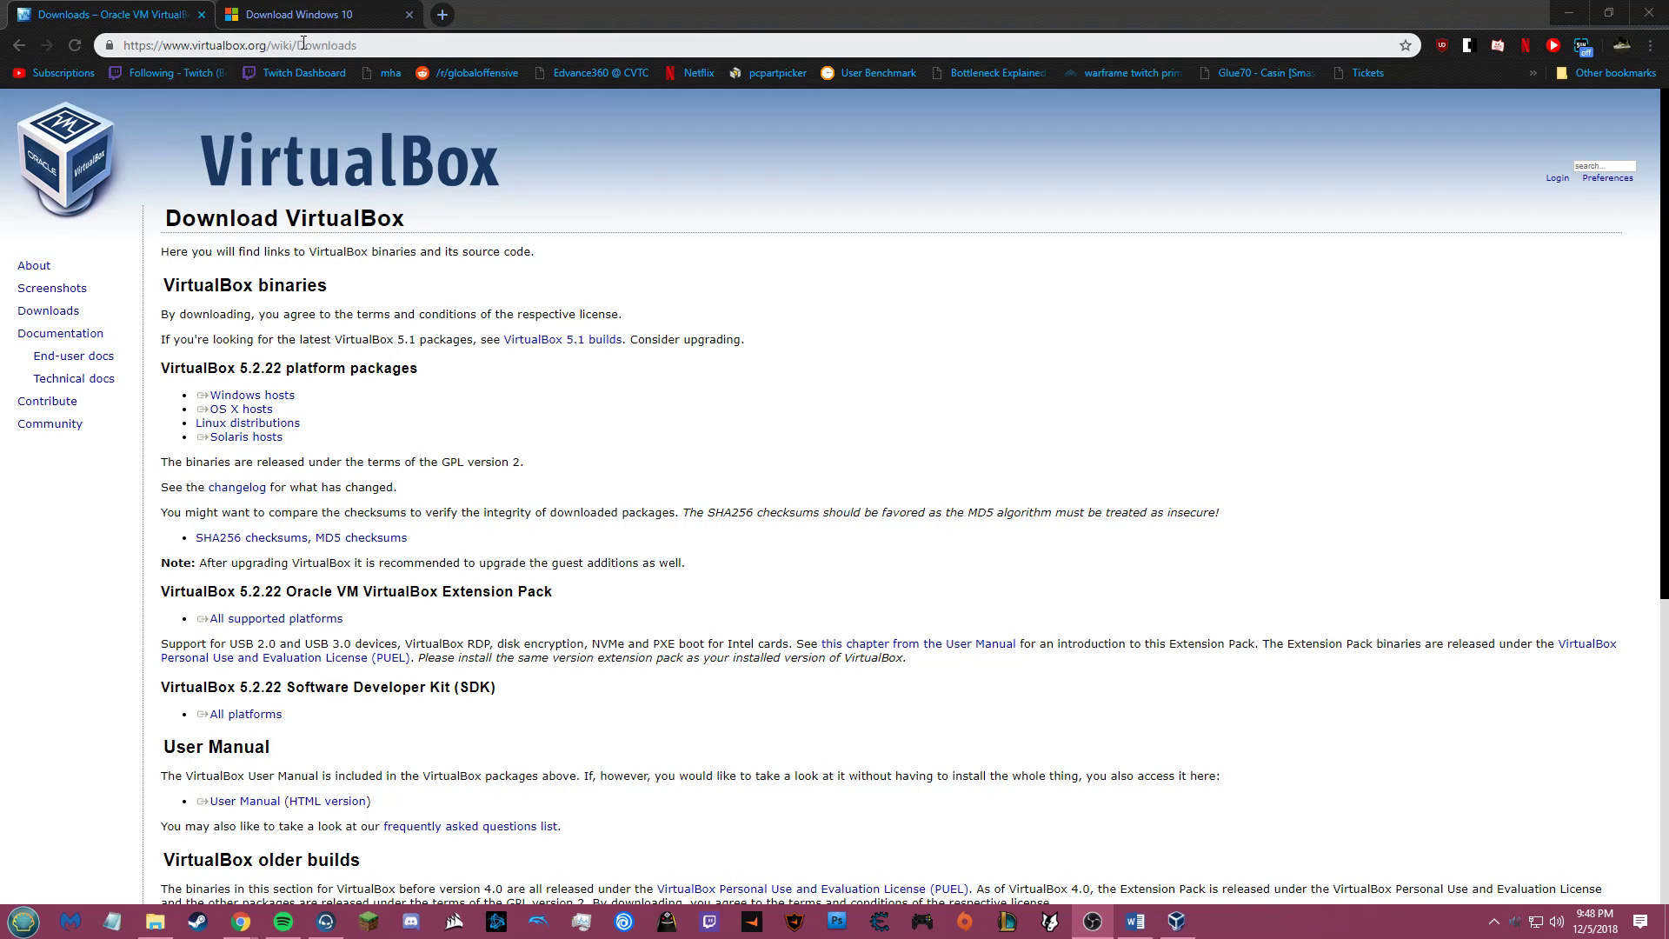
Step: Highlight the Windows hosts link, the extension pack link and the version heading on the VirtualBox downloads page
{"action": "triple_click", "coordinate": [251, 399]}
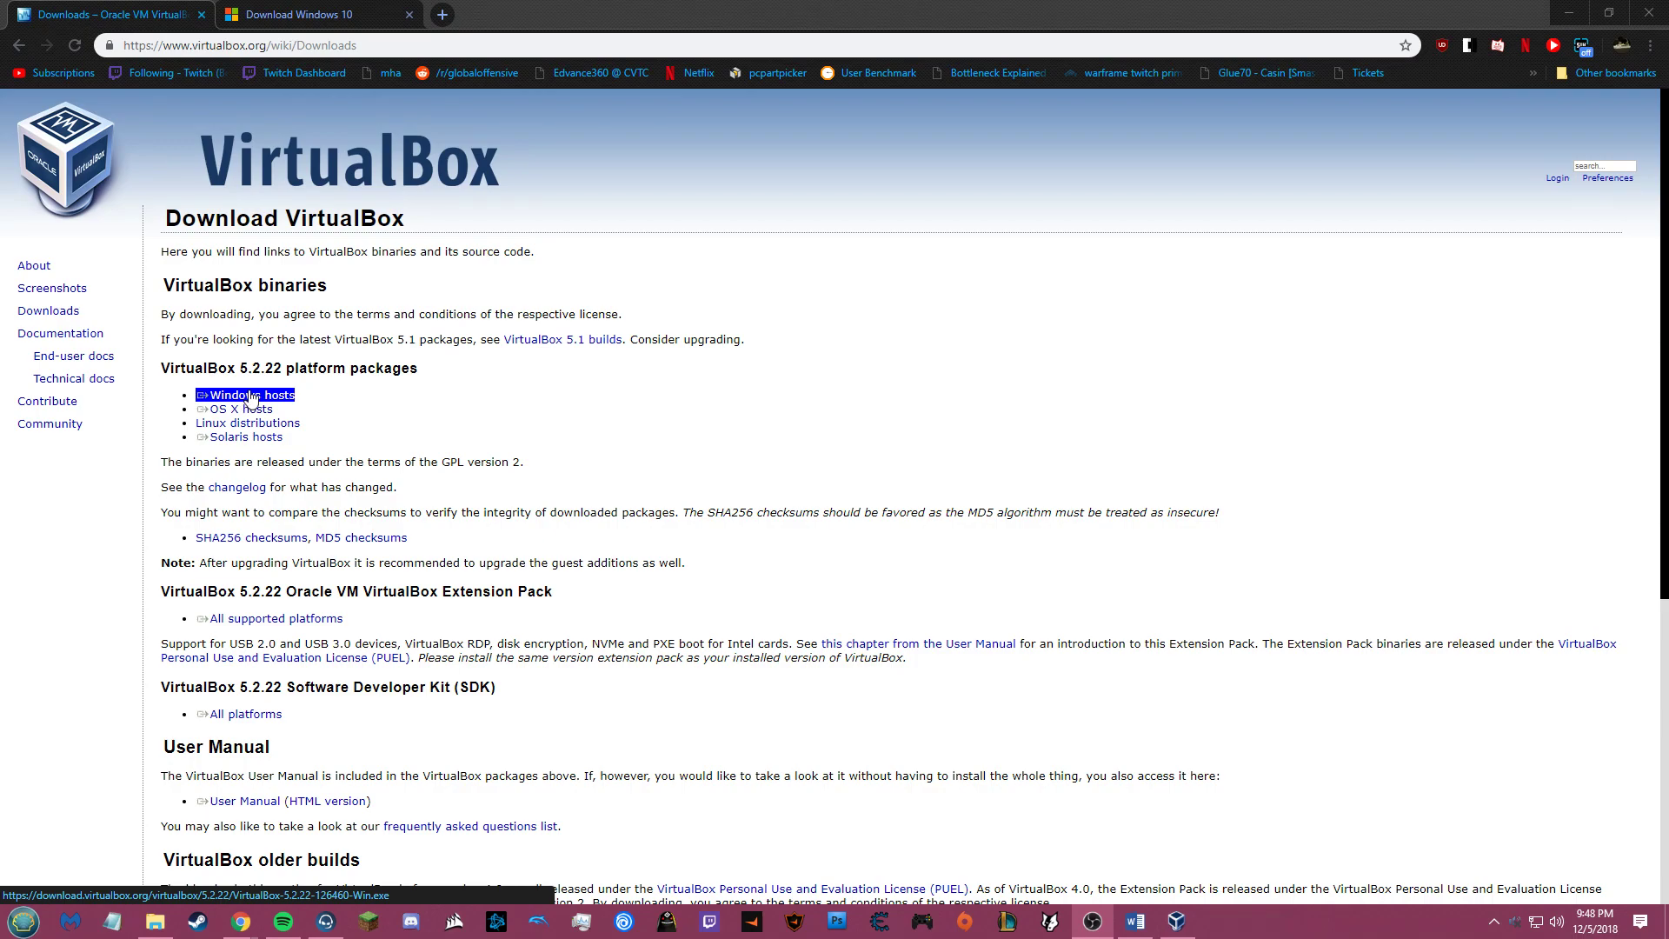
{"action": "left_click", "coordinate": [566, 405]}
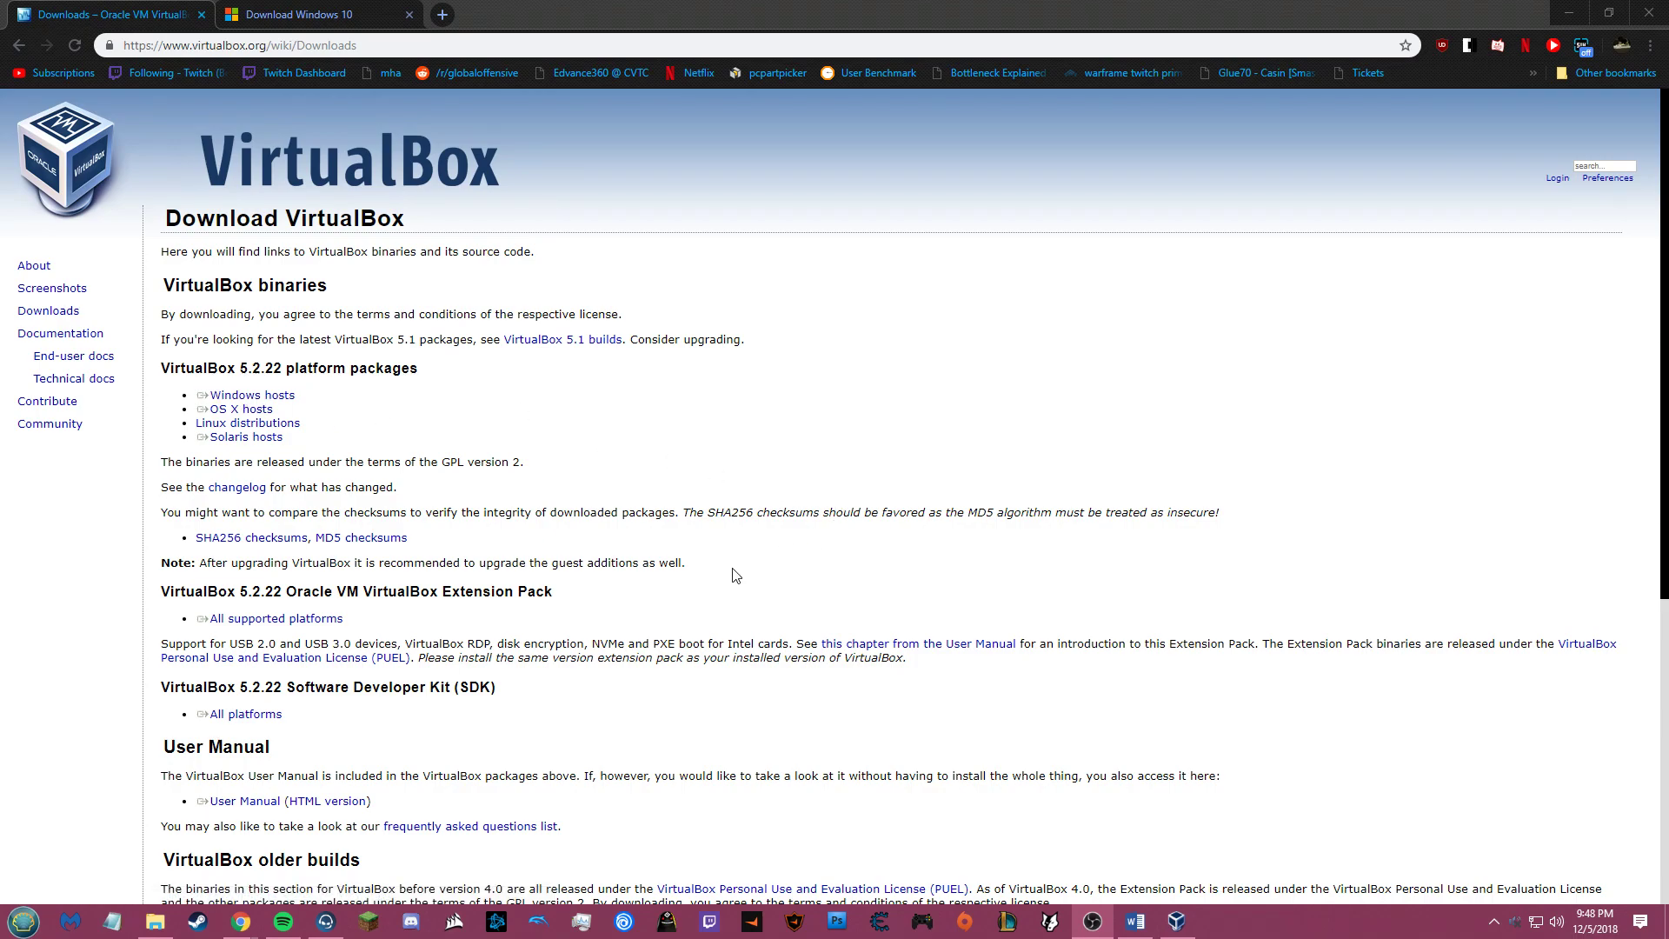
{"action": "triple_click", "coordinate": [213, 622]}
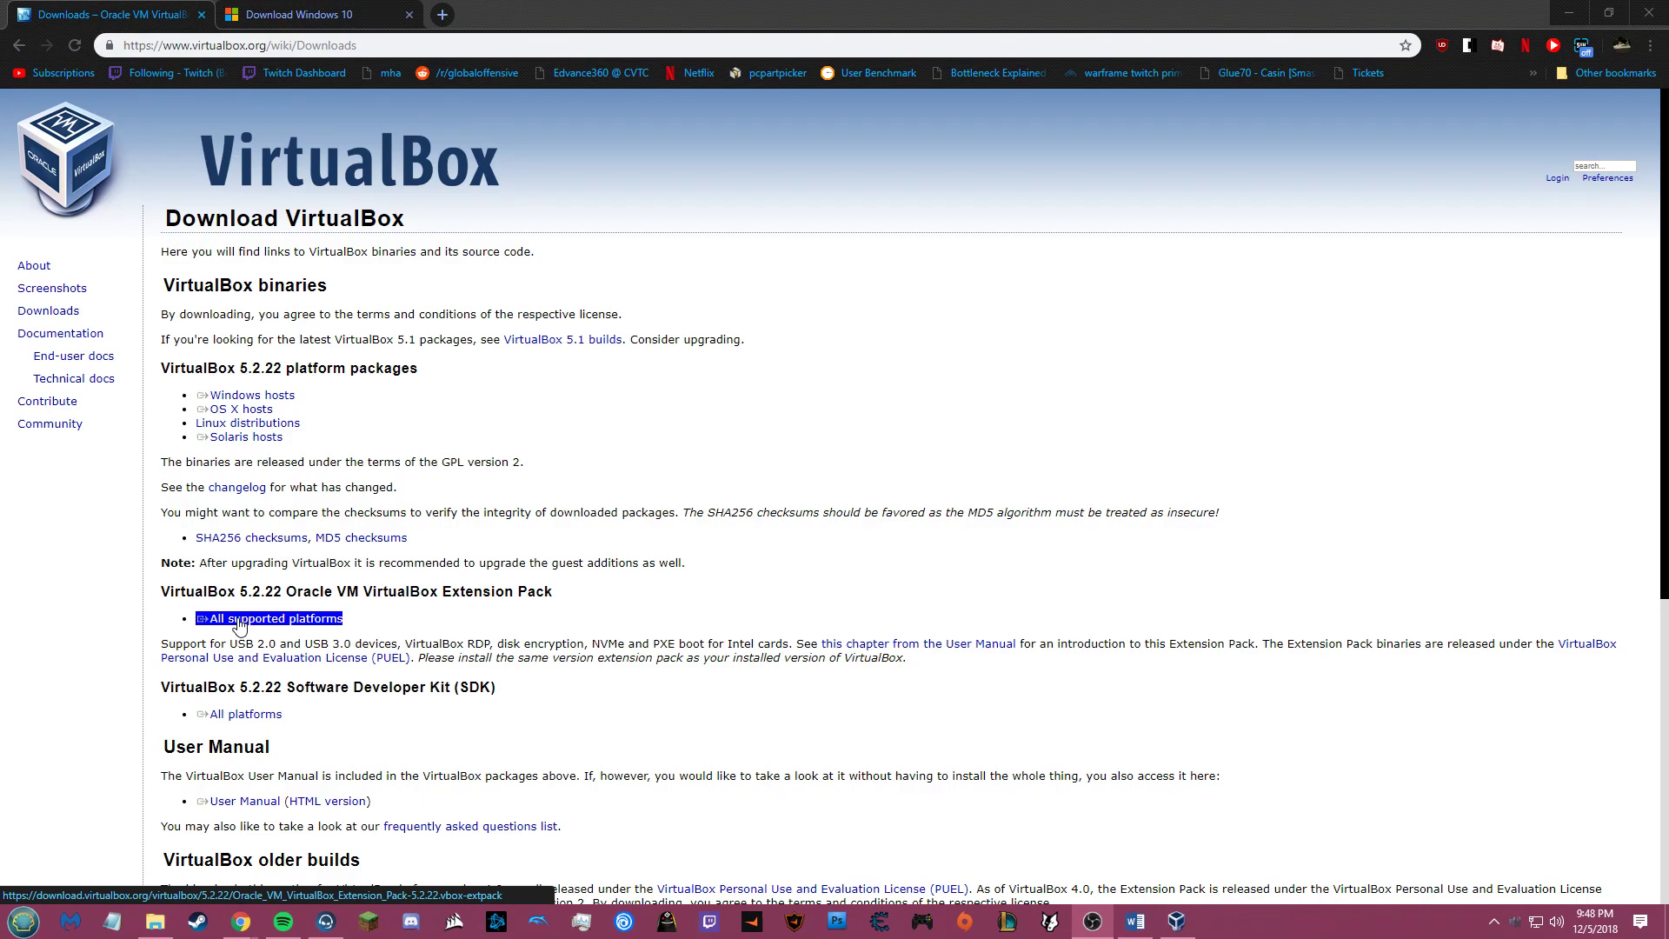
{"action": "left_click", "coordinate": [342, 453]}
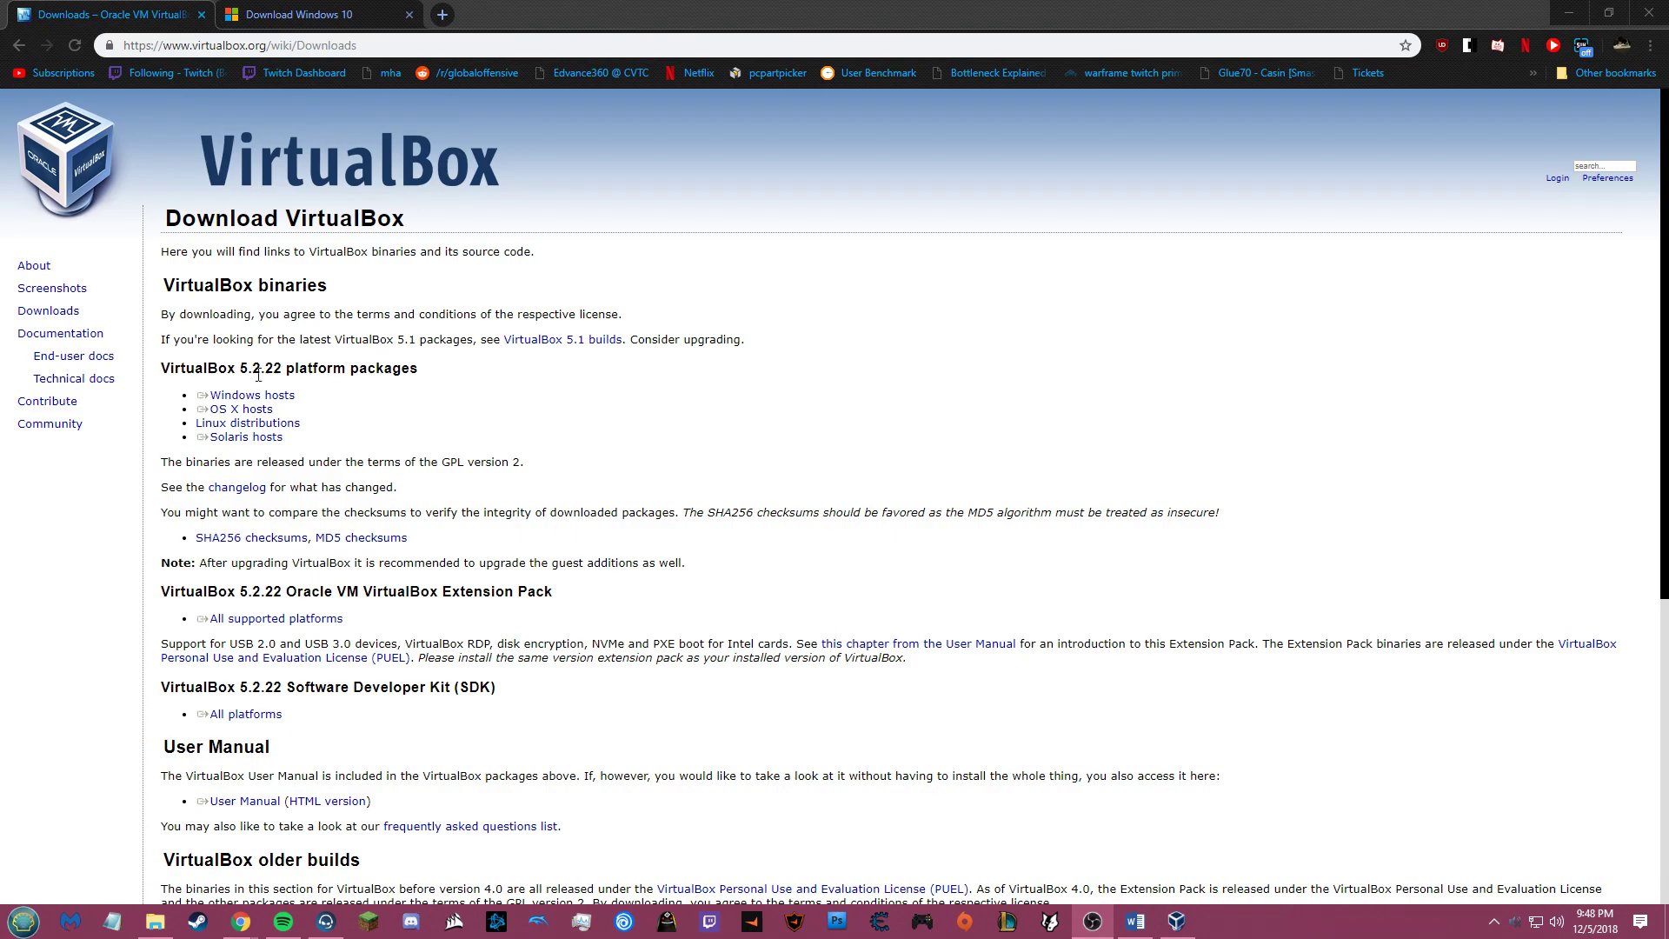
{"action": "double_click", "coordinate": [209, 369]}
{"action": "left_click", "coordinate": [217, 373]}
Step: View the Windows 10 download page, then minimize Chrome and bring VirtualBox Manager forward
{"action": "left_click", "coordinate": [271, 10]}
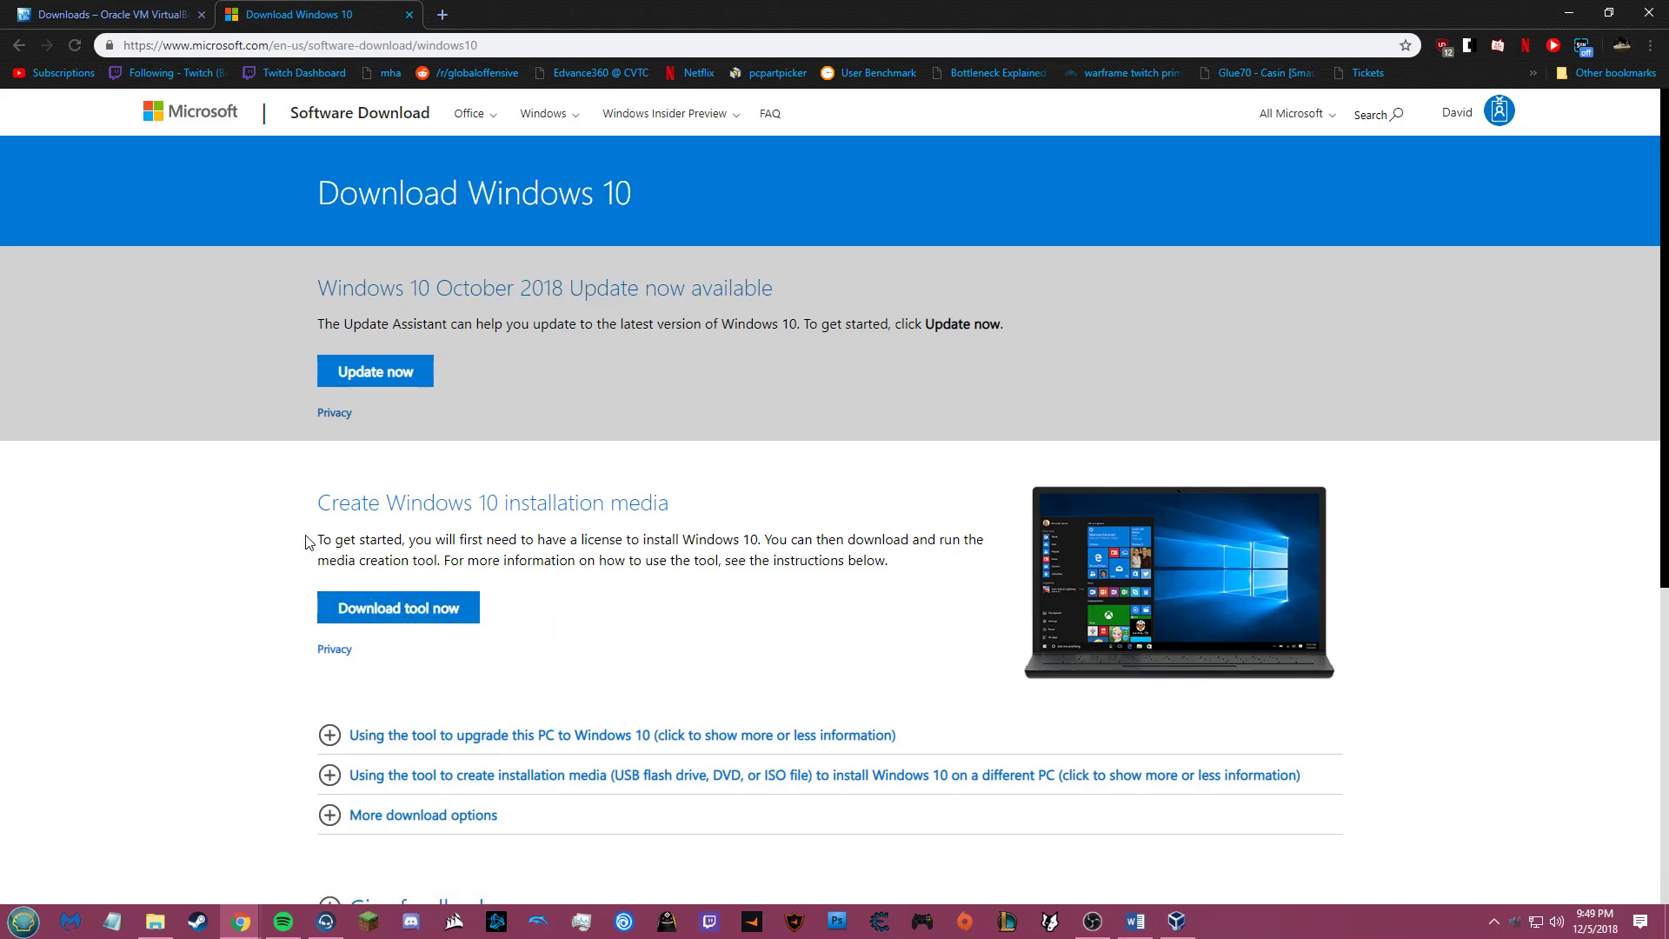
{"action": "left_click", "coordinate": [1569, 13]}
{"action": "left_click", "coordinate": [483, 97]}
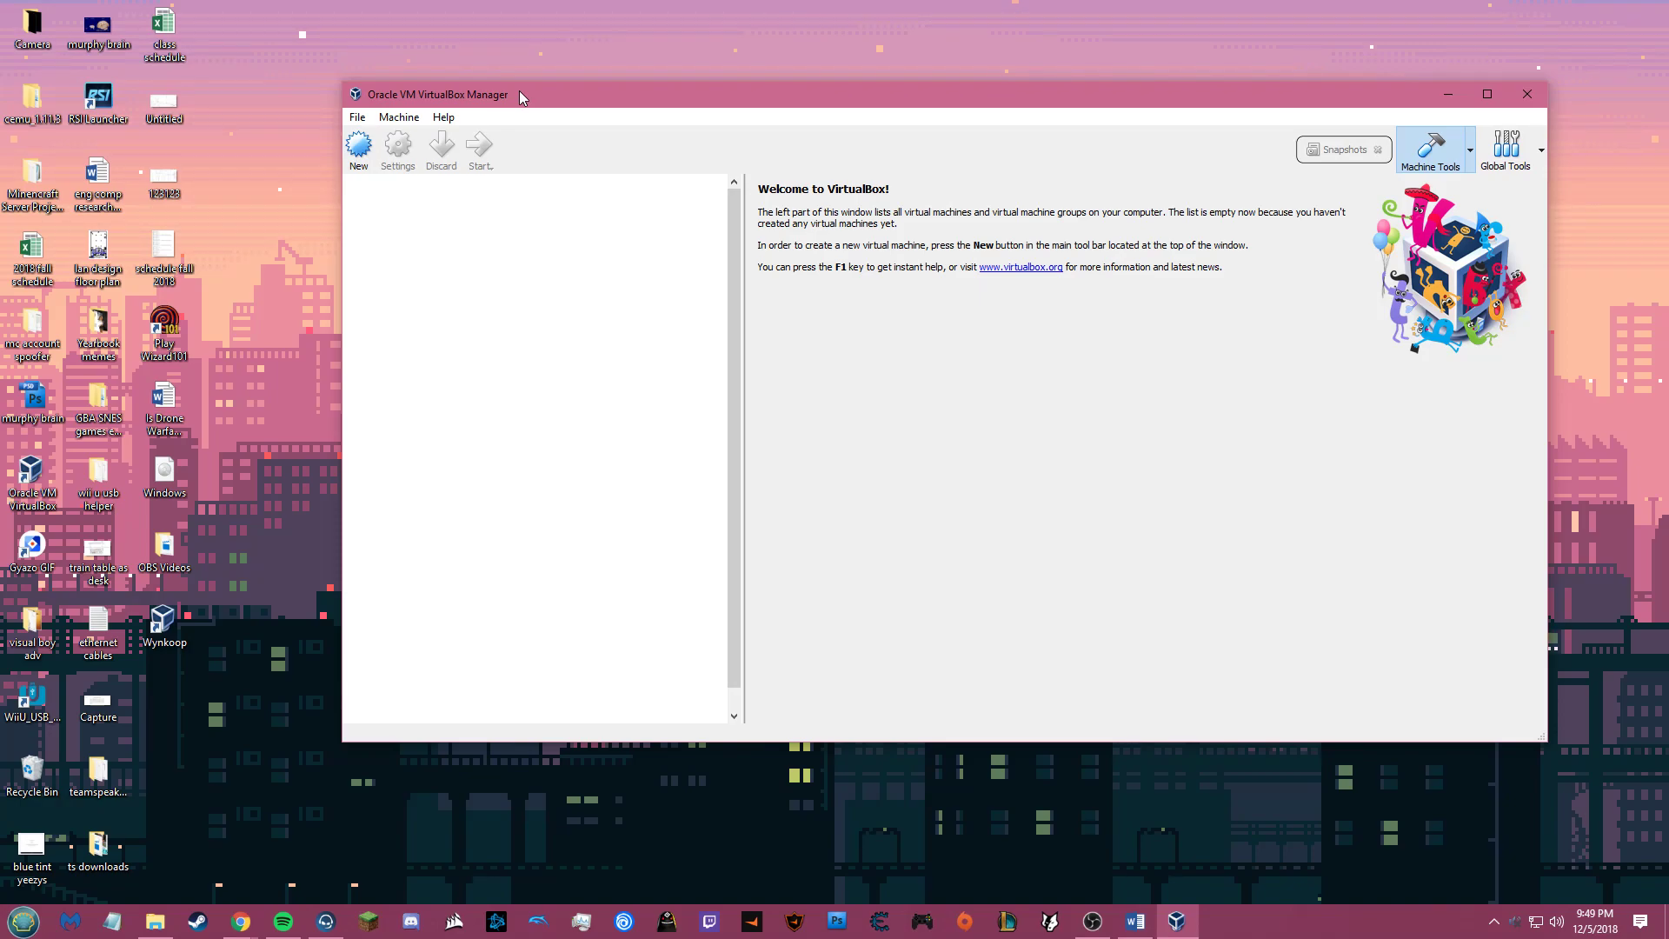
Step: Maximize the VirtualBox Manager window to fill the screen
{"action": "double_click", "coordinate": [519, 92]}
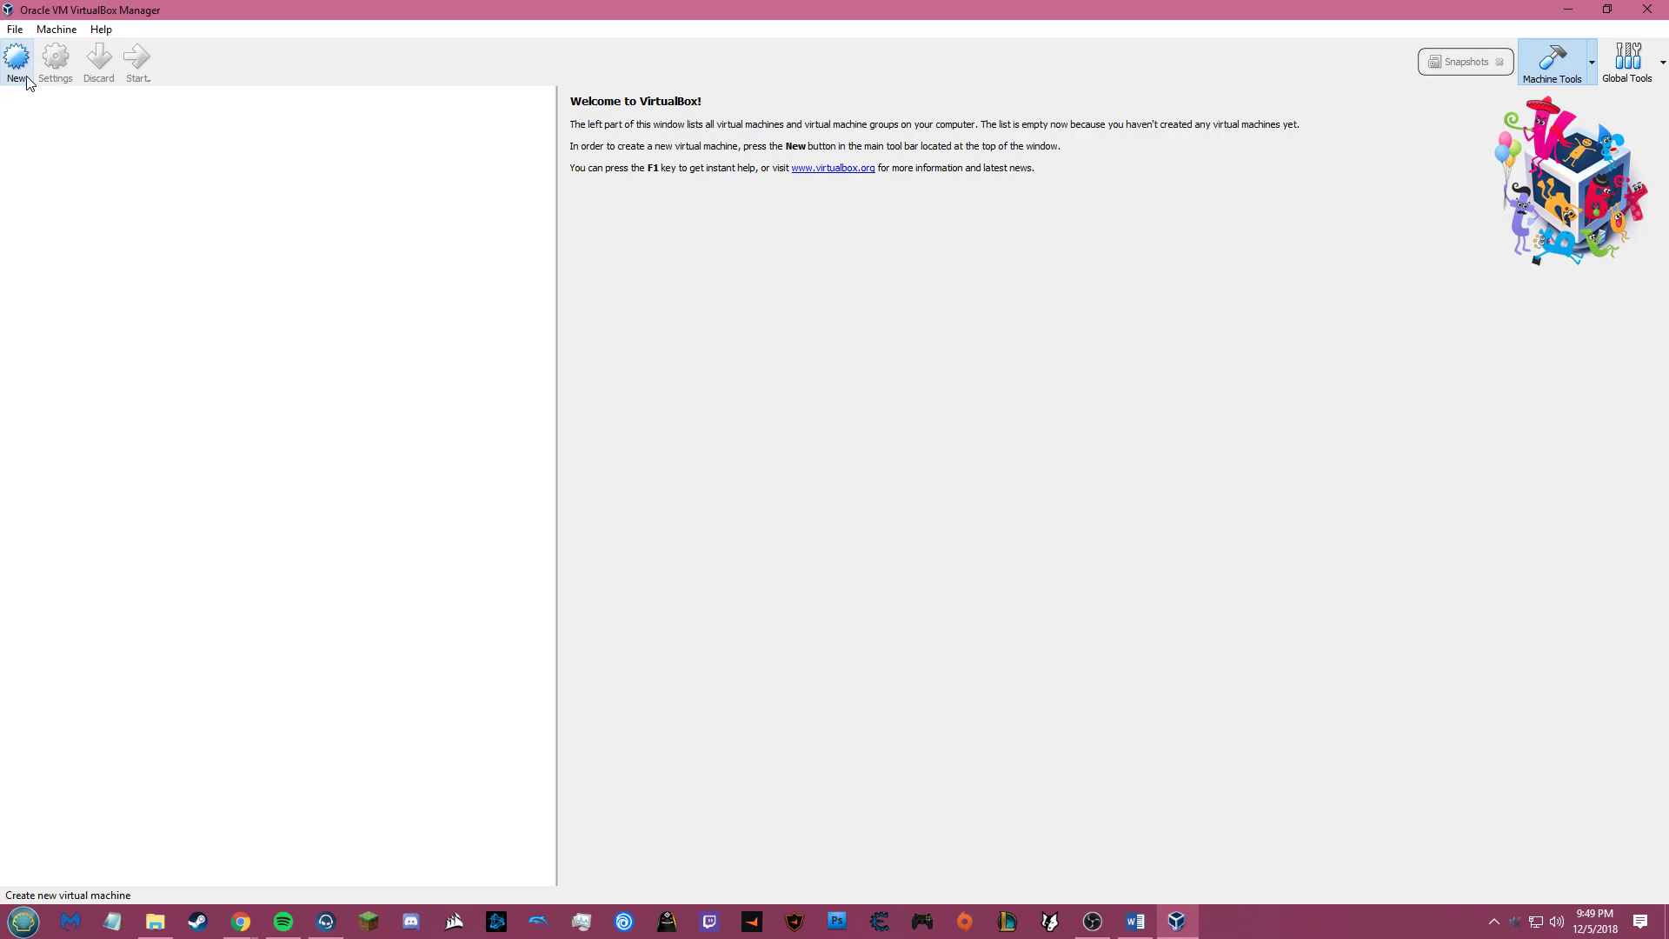
Step: Create a new machine named 'Wynkoop' as Windows 10 (32-bit) with memory set to 1536 MB
{"action": "left_click", "coordinate": [18, 60]}
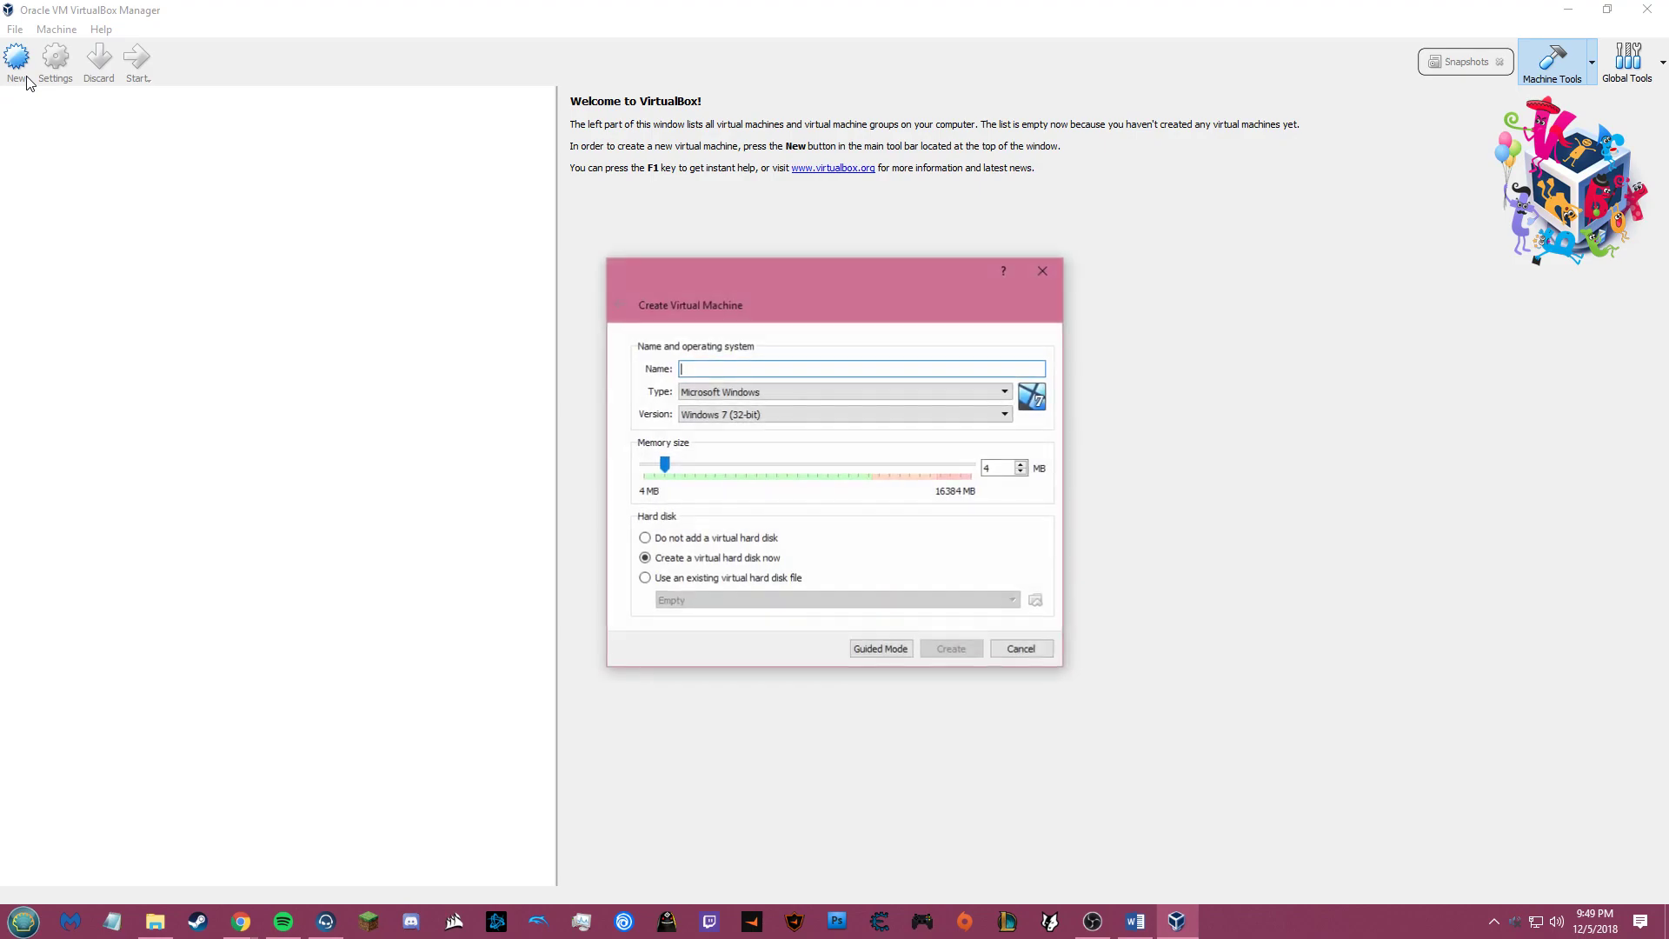
{"action": "left_click", "coordinate": [719, 370]}
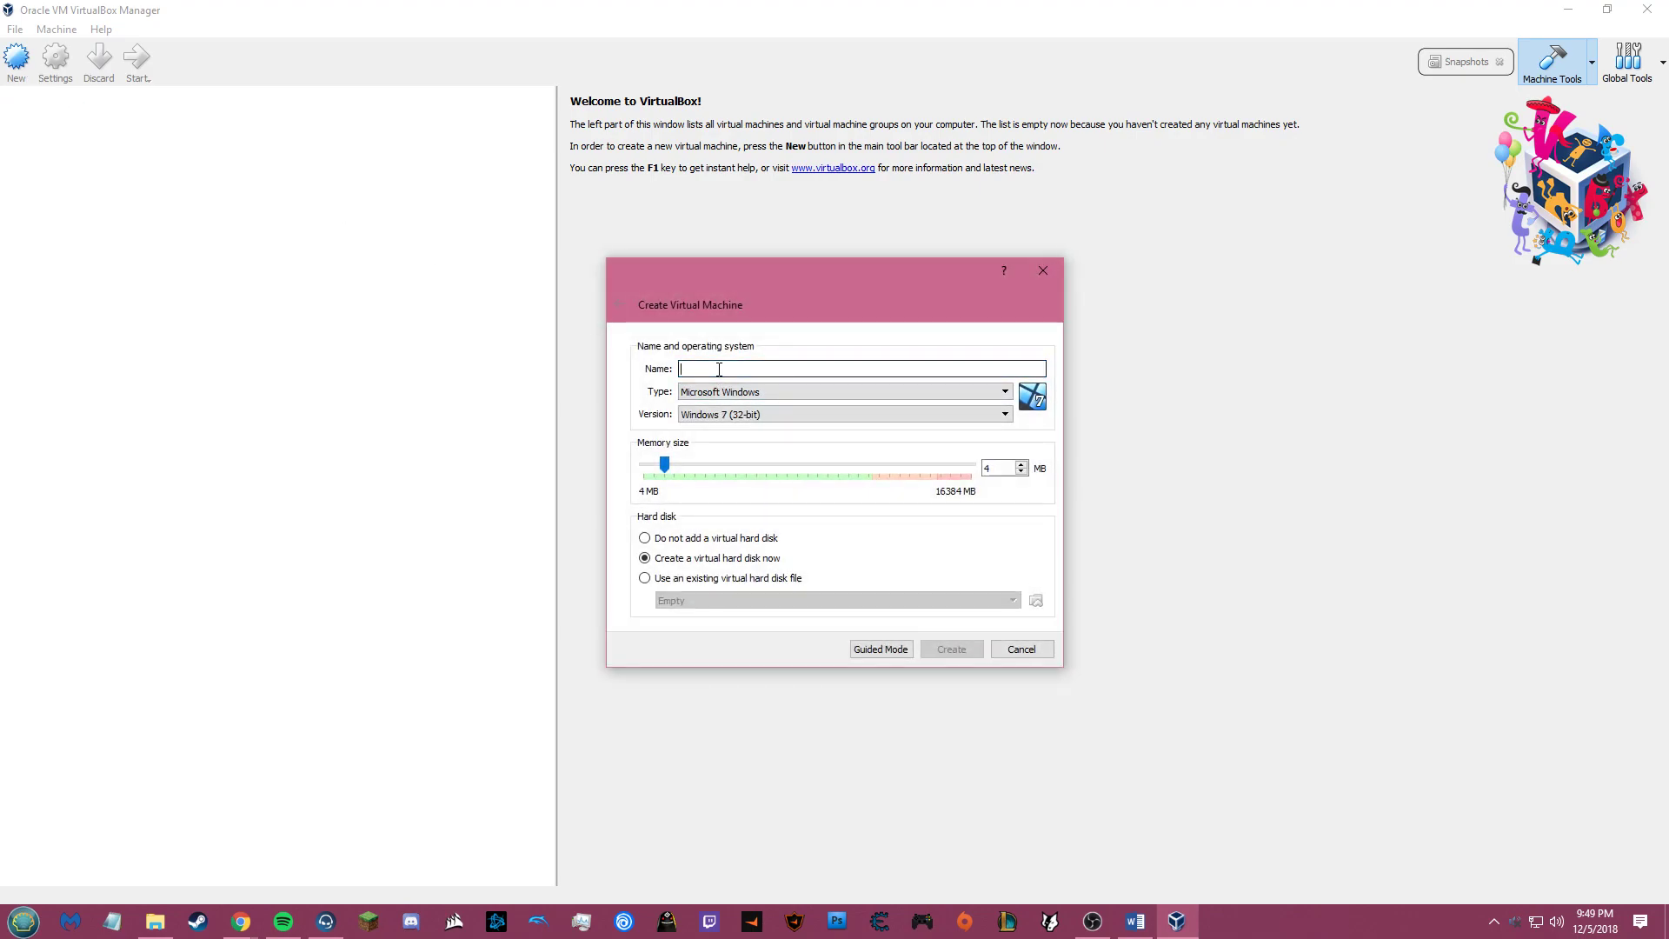
{"action": "type", "text": "Wynkoop"}
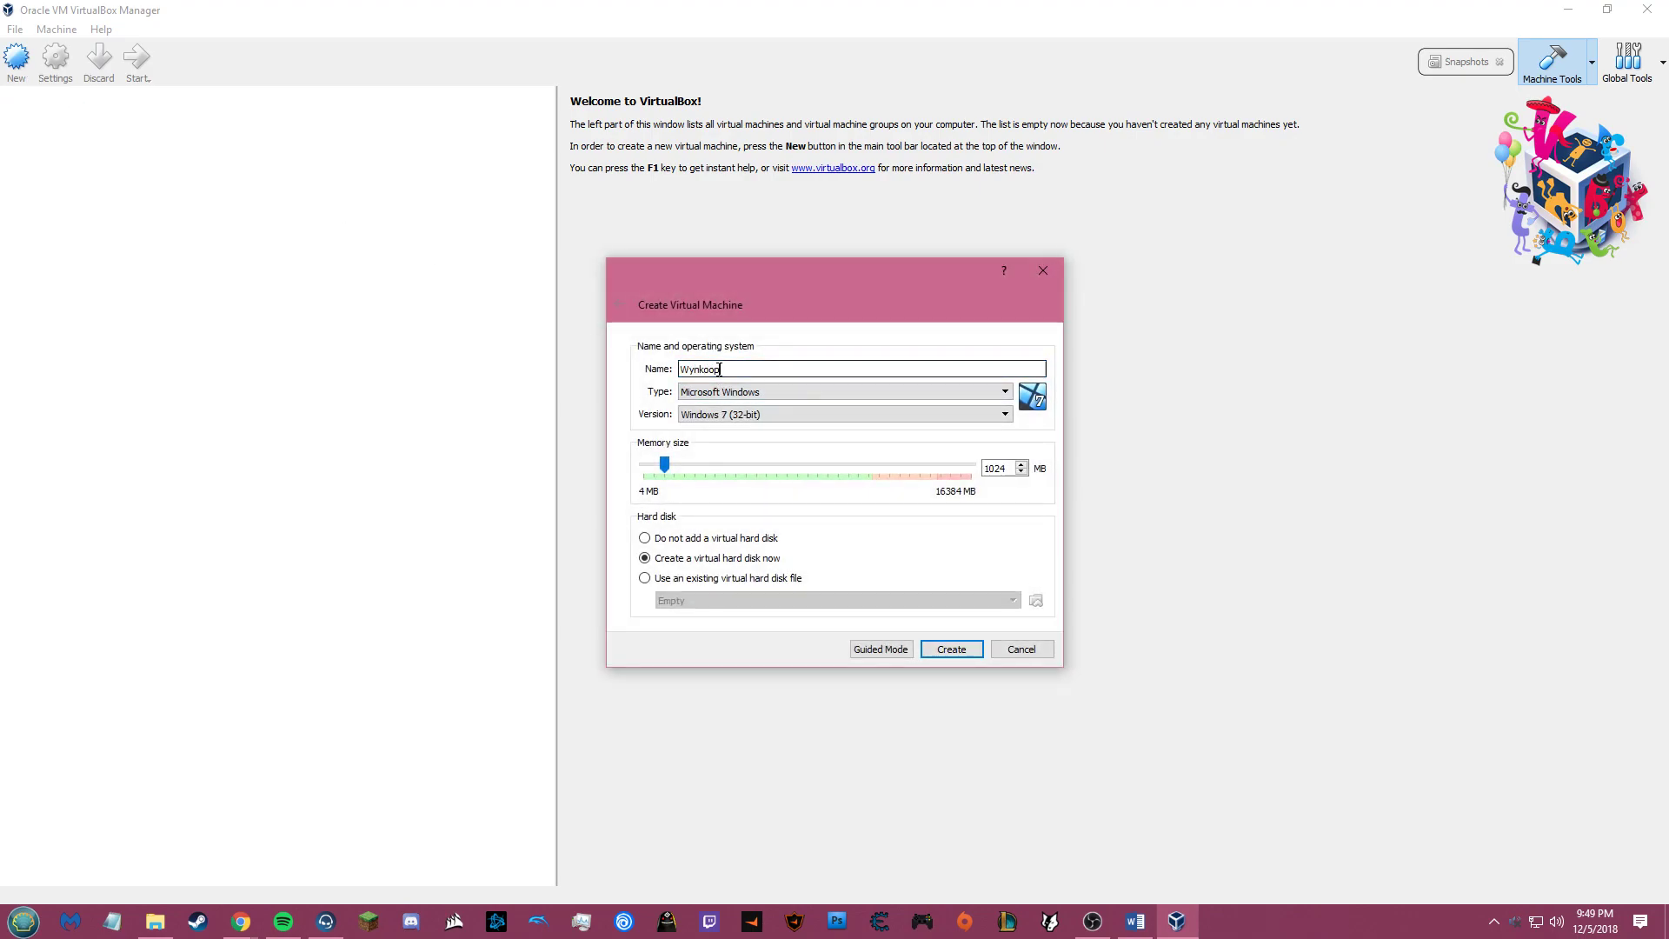
{"action": "left_click", "coordinate": [729, 414]}
{"action": "scroll", "coordinate": [748, 504], "scroll_direction": "up", "scroll_amount": 2}
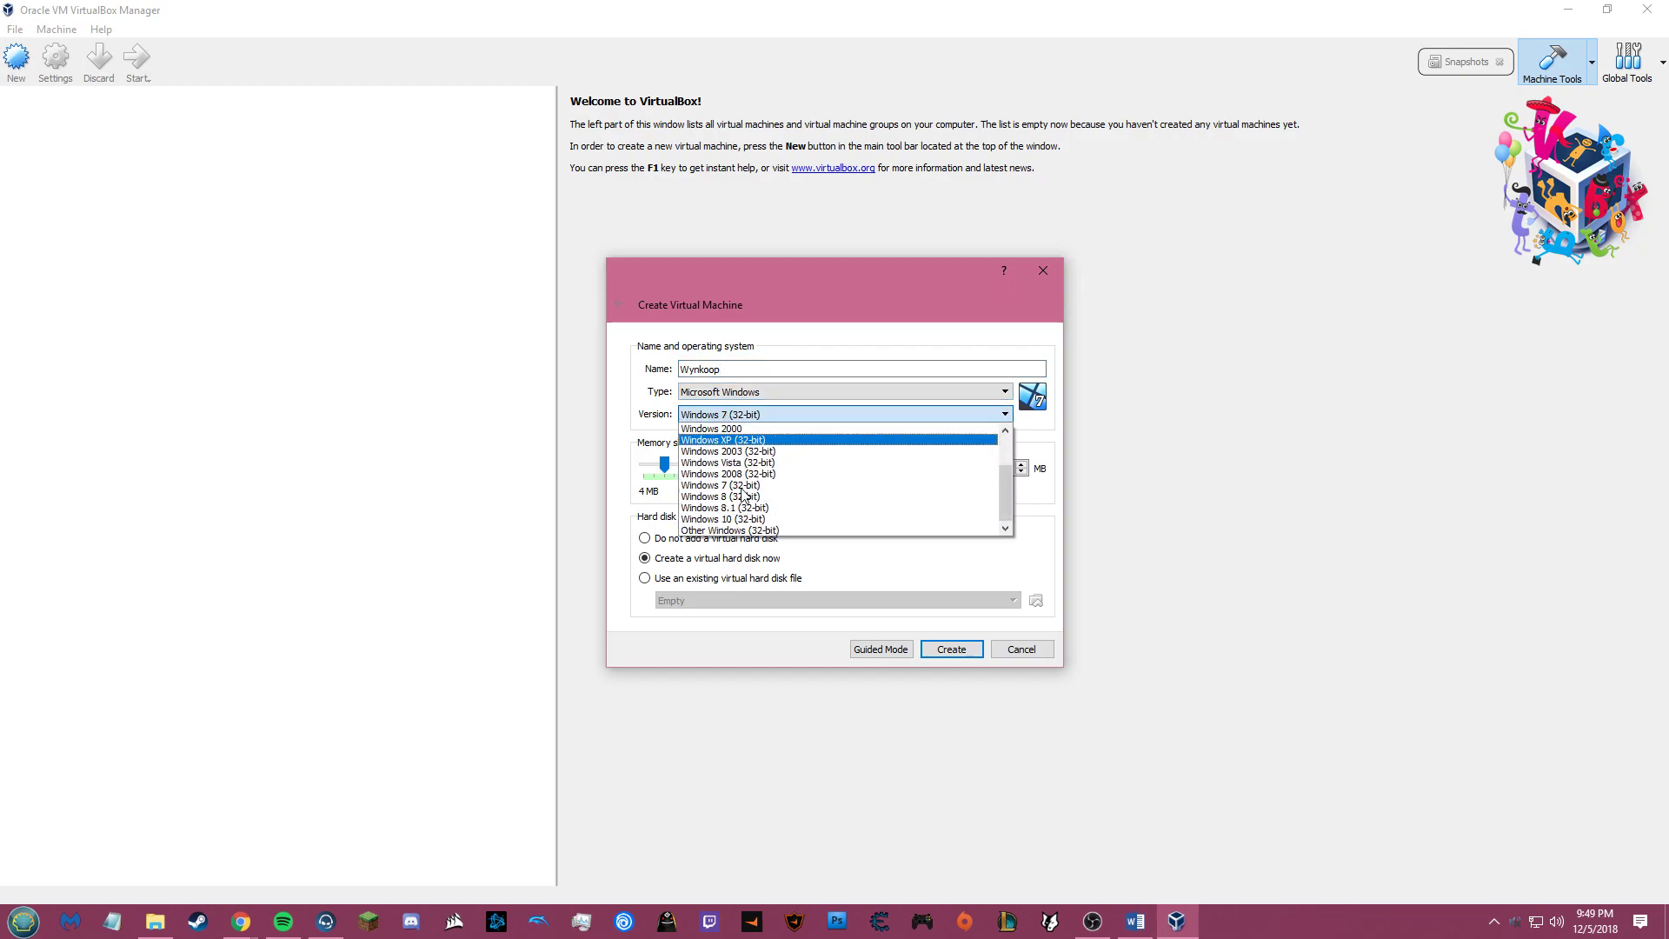
{"action": "left_click", "coordinate": [749, 519]}
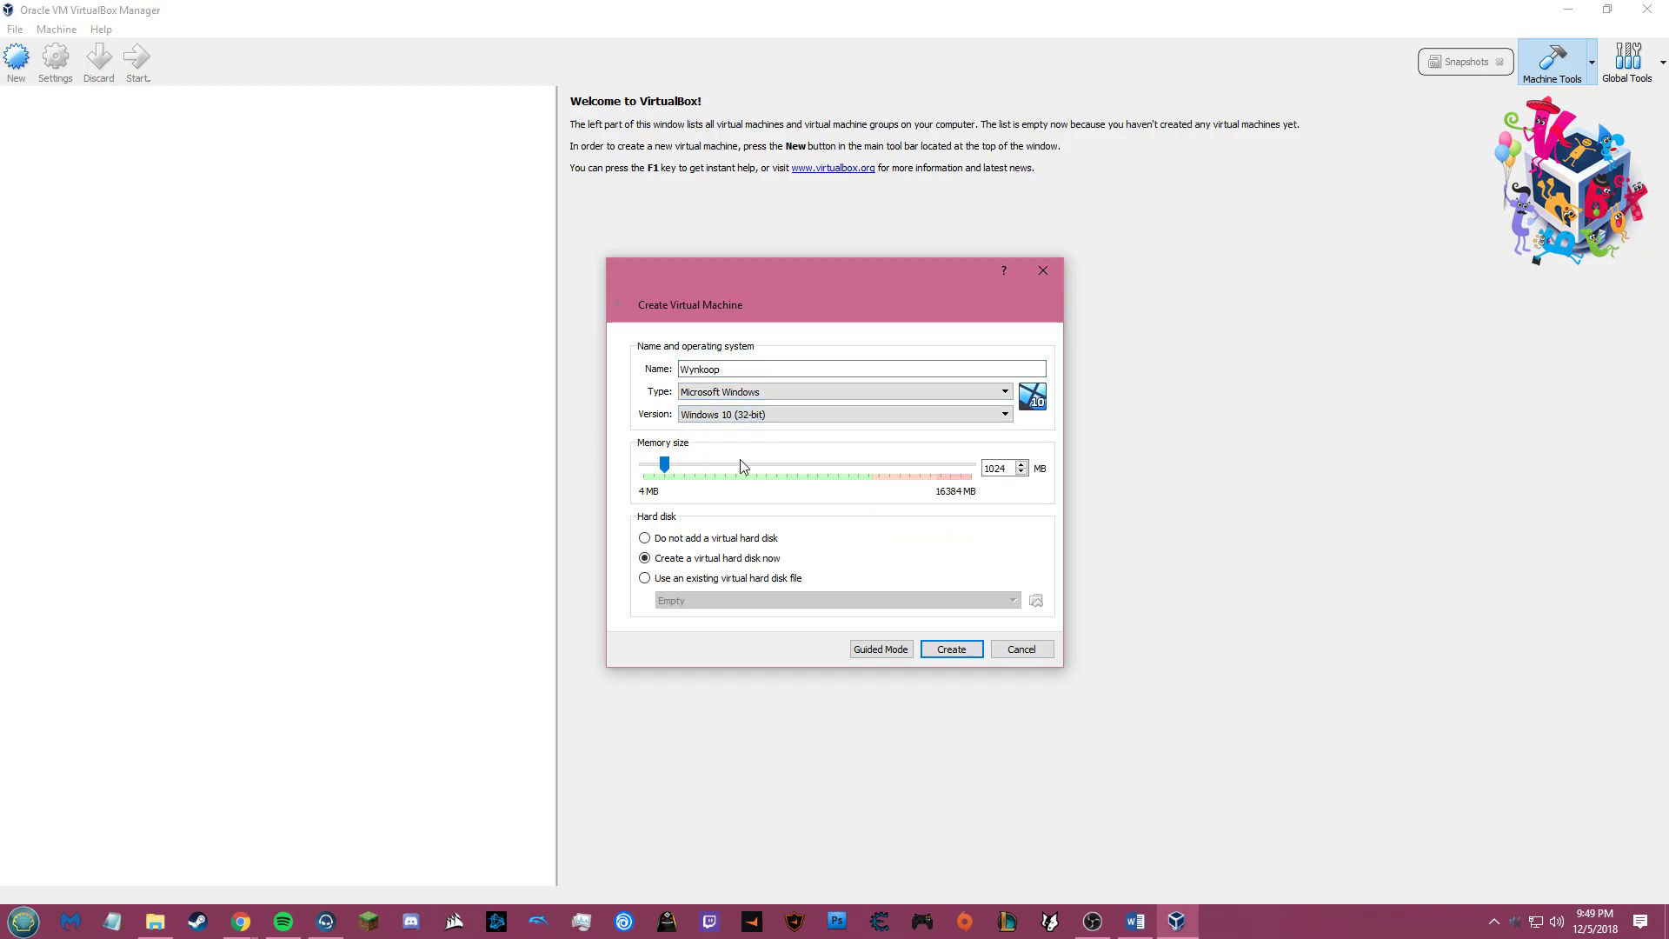
{"action": "left_click", "coordinate": [988, 468]}
{"action": "key", "text": "Delete"}
{"action": "key", "text": "Delete"}
{"action": "key", "text": "Delete"}
{"action": "type", "text": "536"}
Step: Create a 40 GB dynamically allocated VMDK hard disk named HDD1 for Wynkoop
{"action": "left_click", "coordinate": [949, 648]}
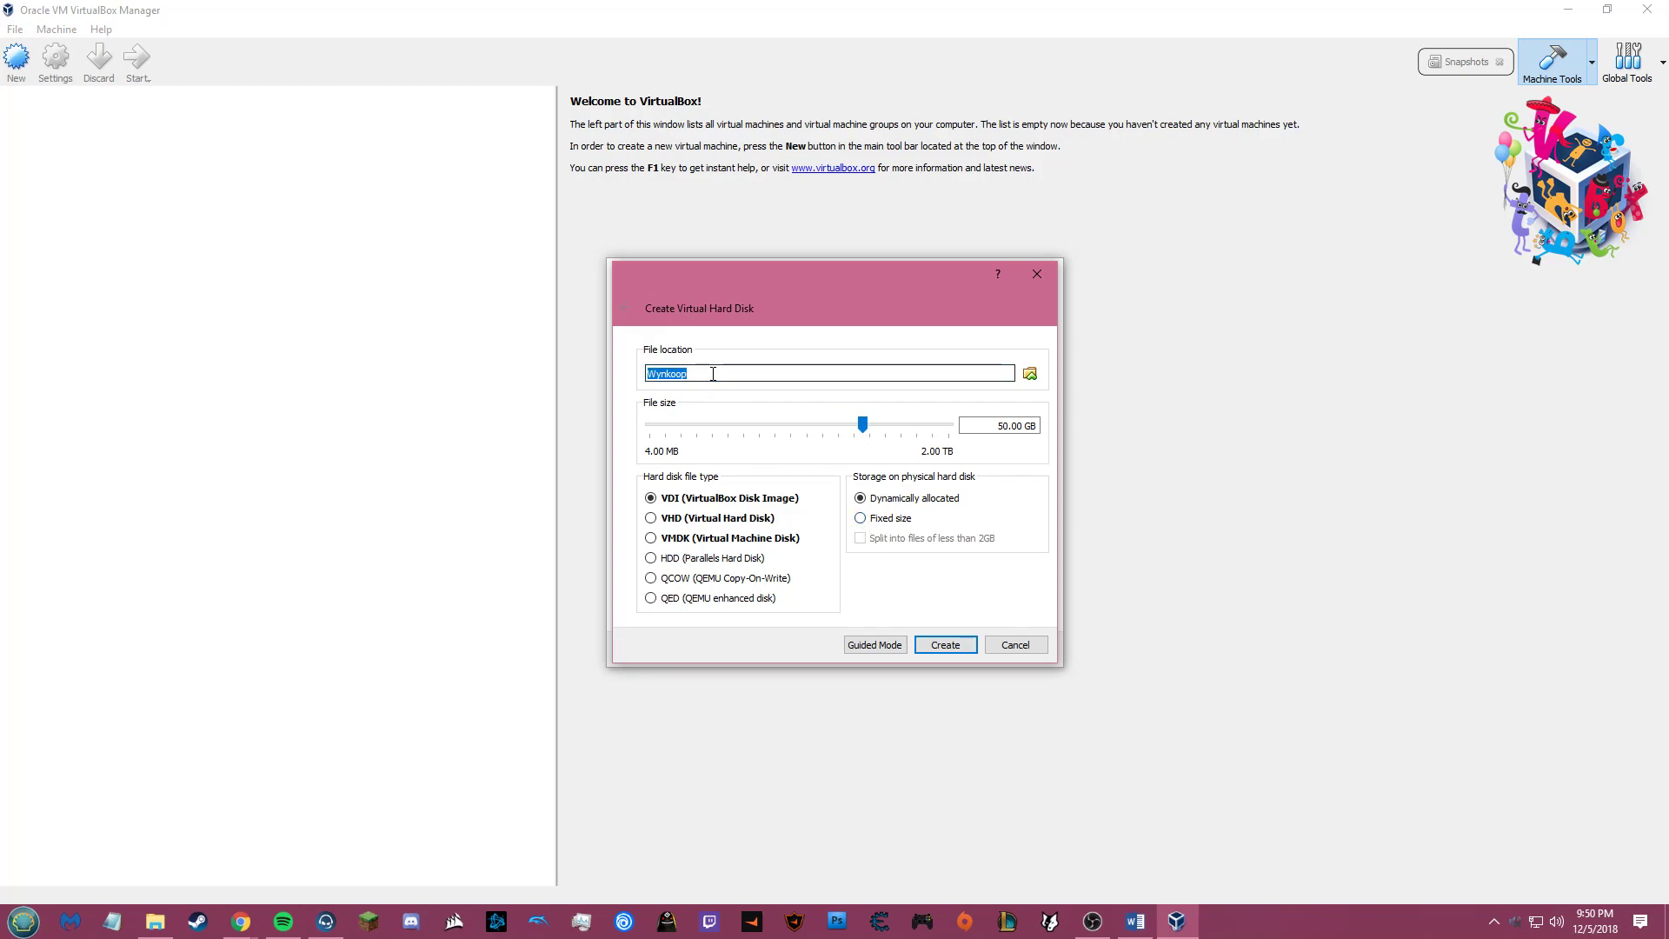
{"action": "type", "text": "HDD1"}
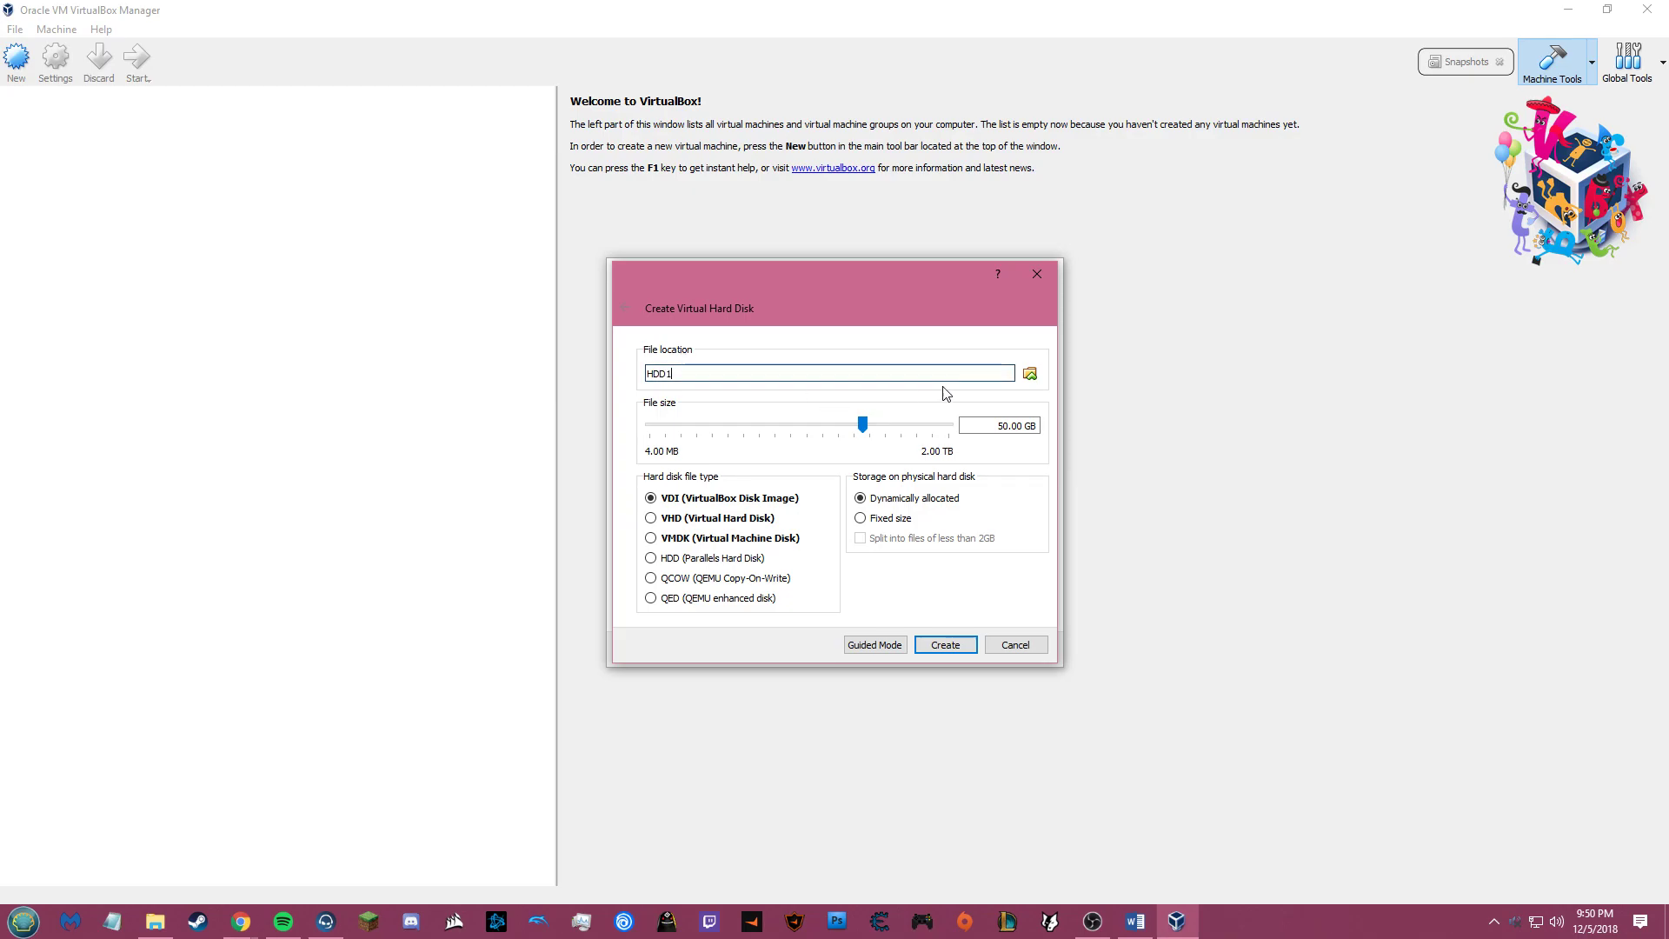
{"action": "left_click", "coordinate": [989, 427]}
{"action": "key", "text": "Delete"}
{"action": "type", "text": "4"}
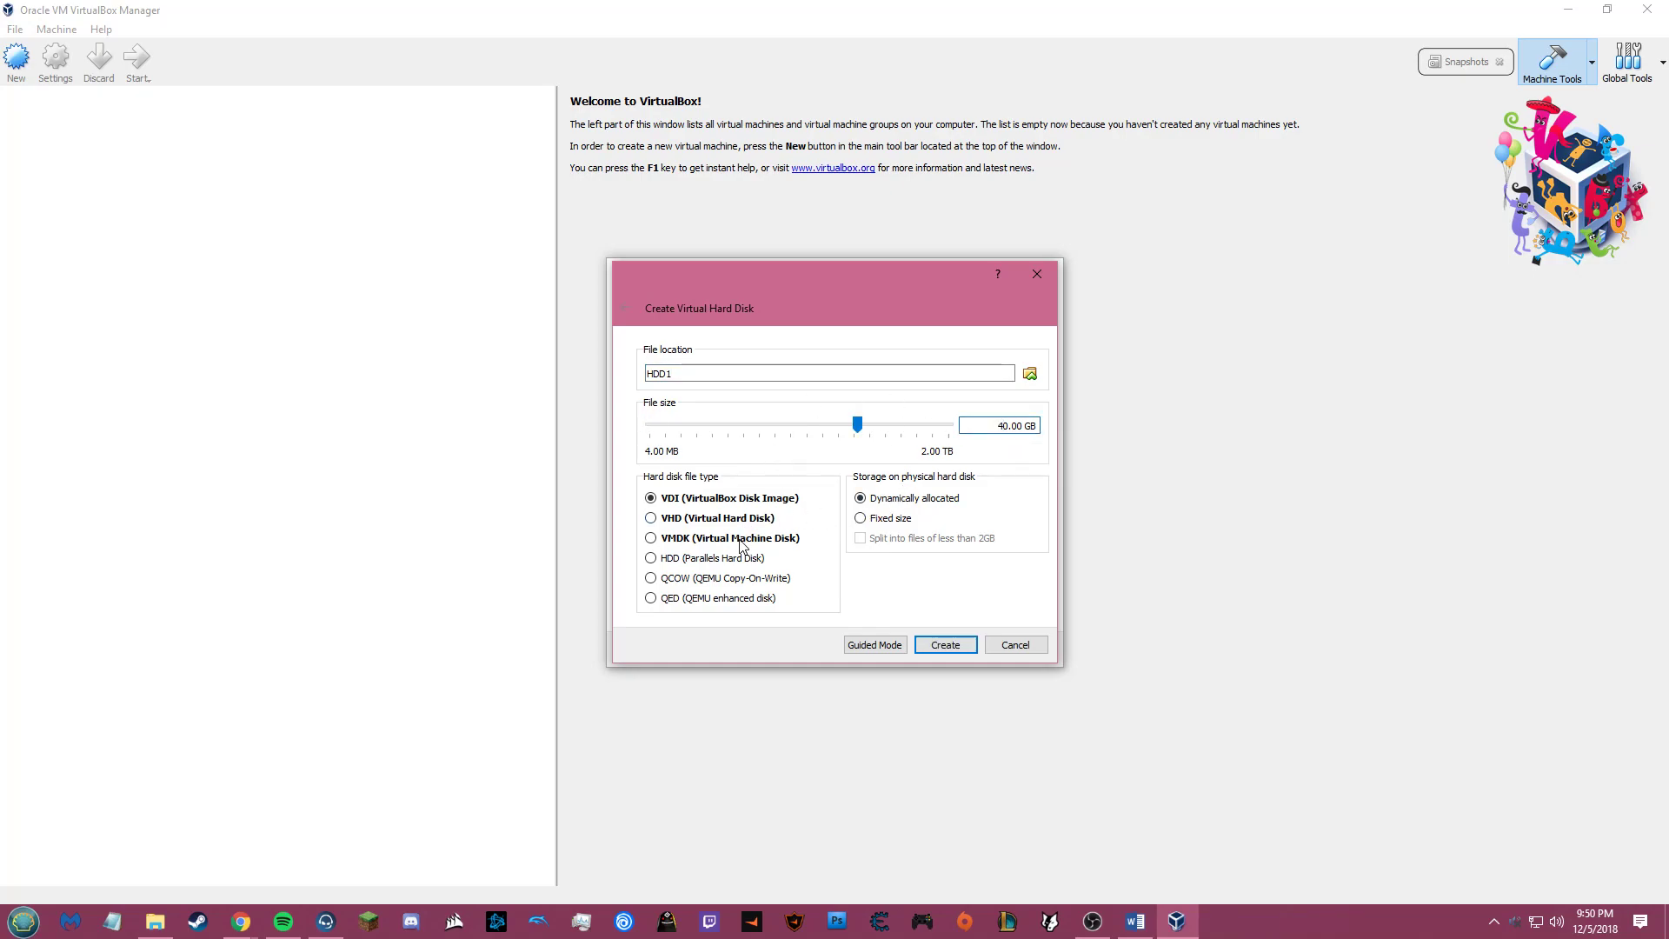
{"action": "left_click", "coordinate": [743, 545]}
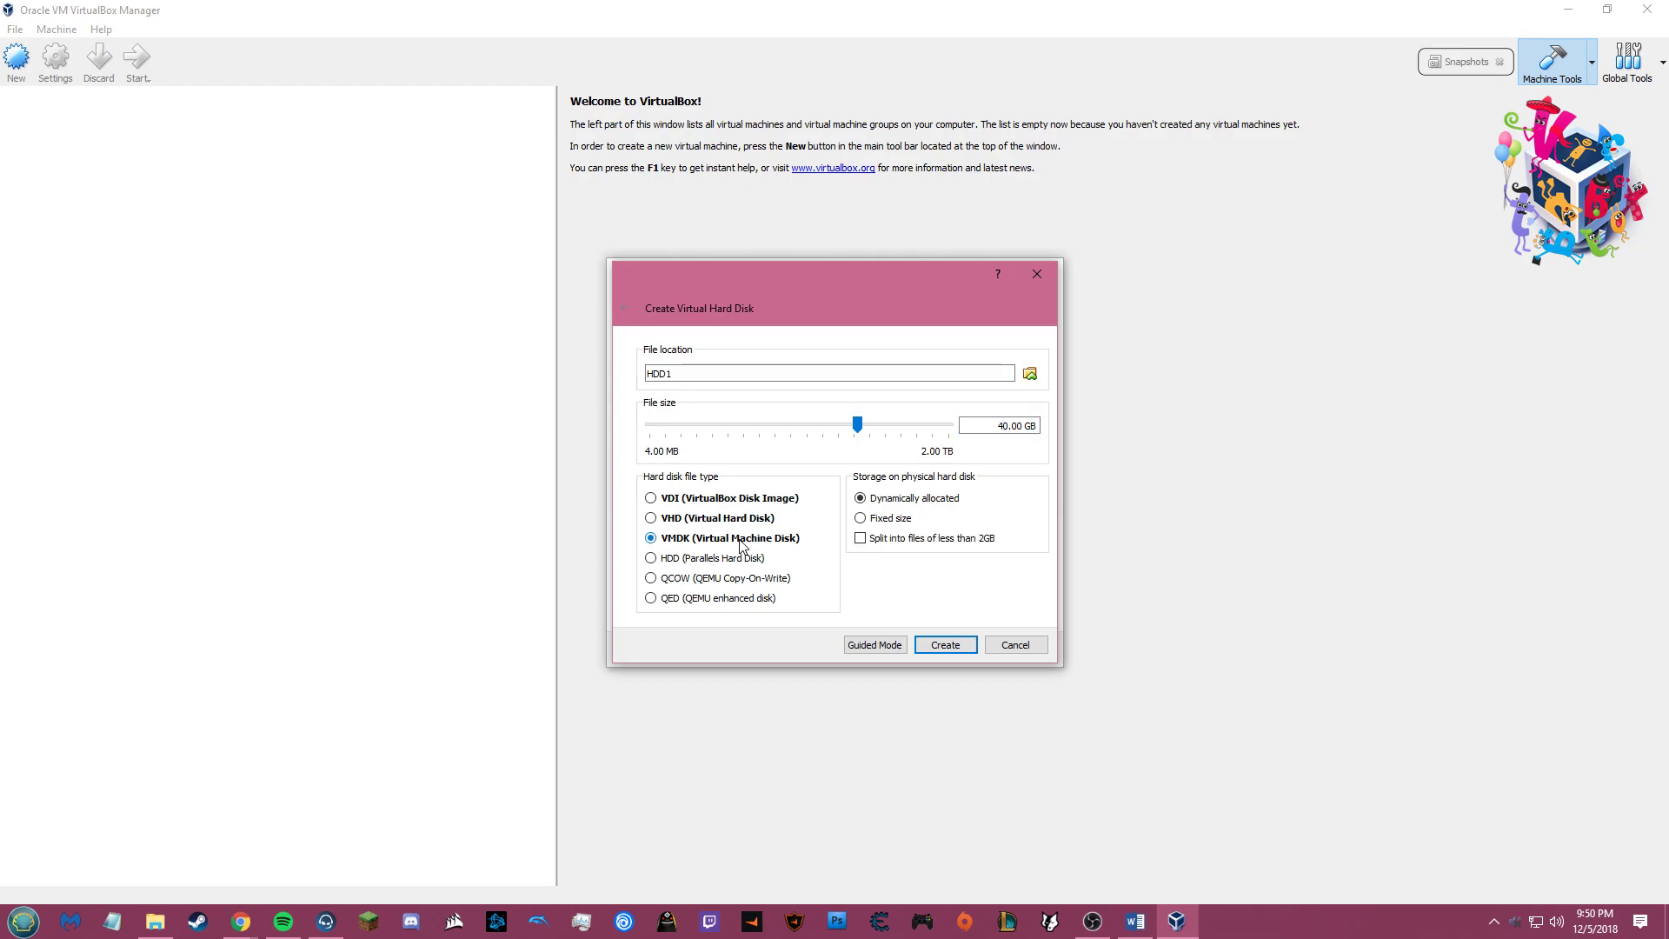
{"action": "left_click", "coordinate": [950, 644]}
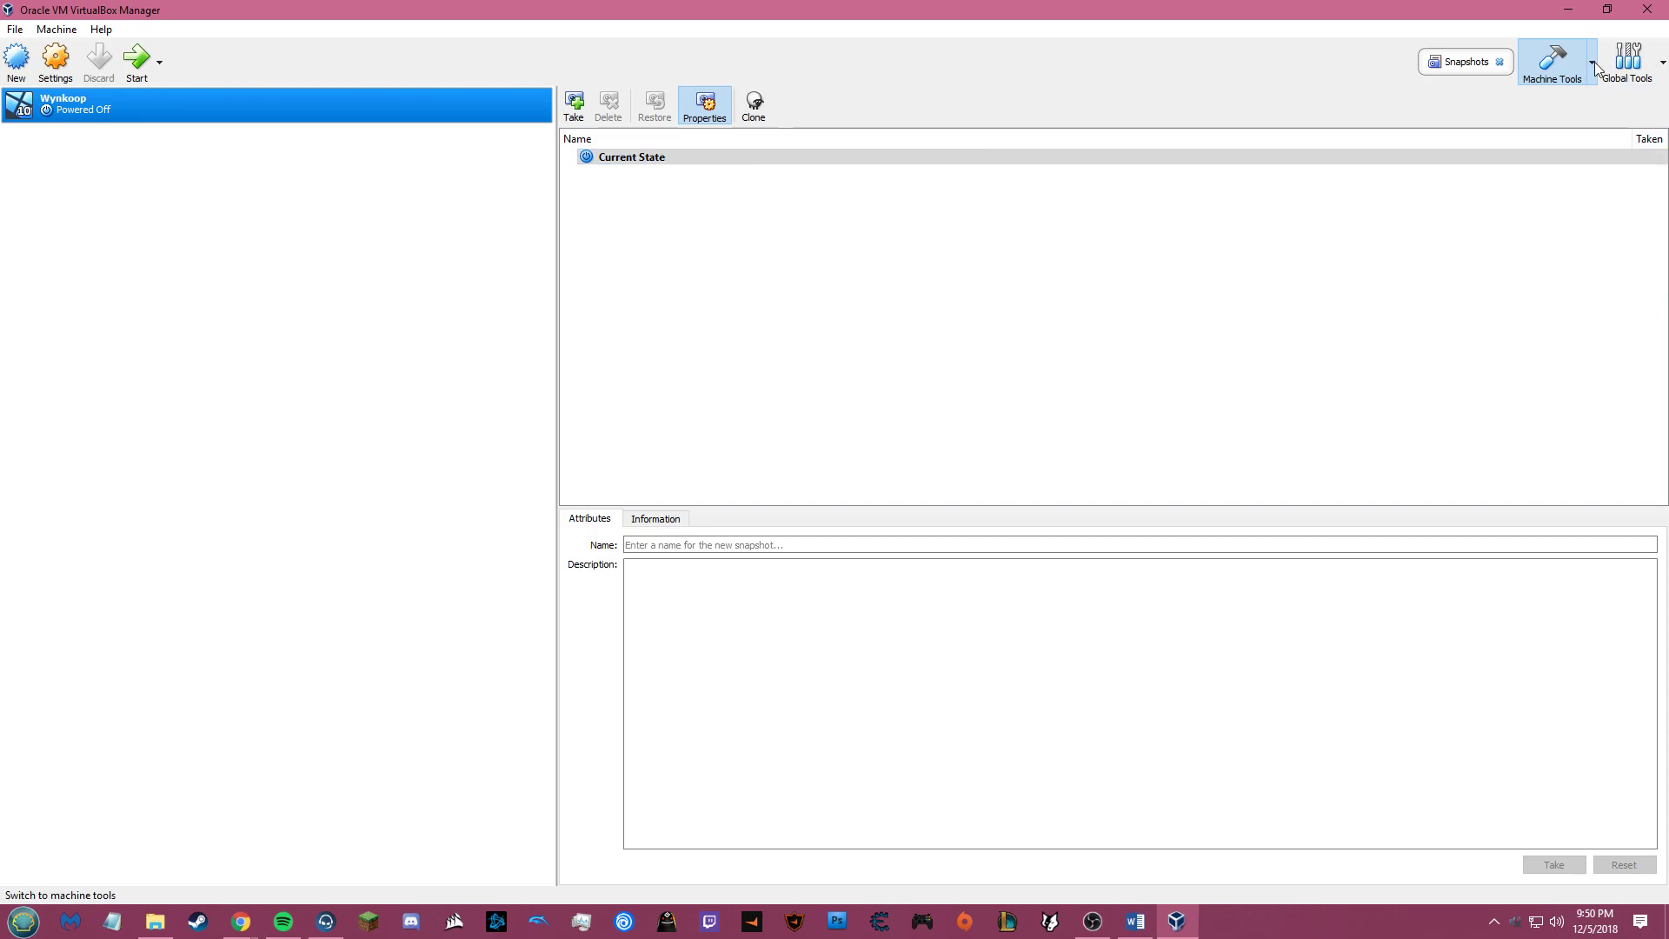
Step: Enable Wynkoop's disk encryption with the AES-XTS128-PLAIN64 cipher and enter the password twice
{"action": "left_click", "coordinate": [1499, 62]}
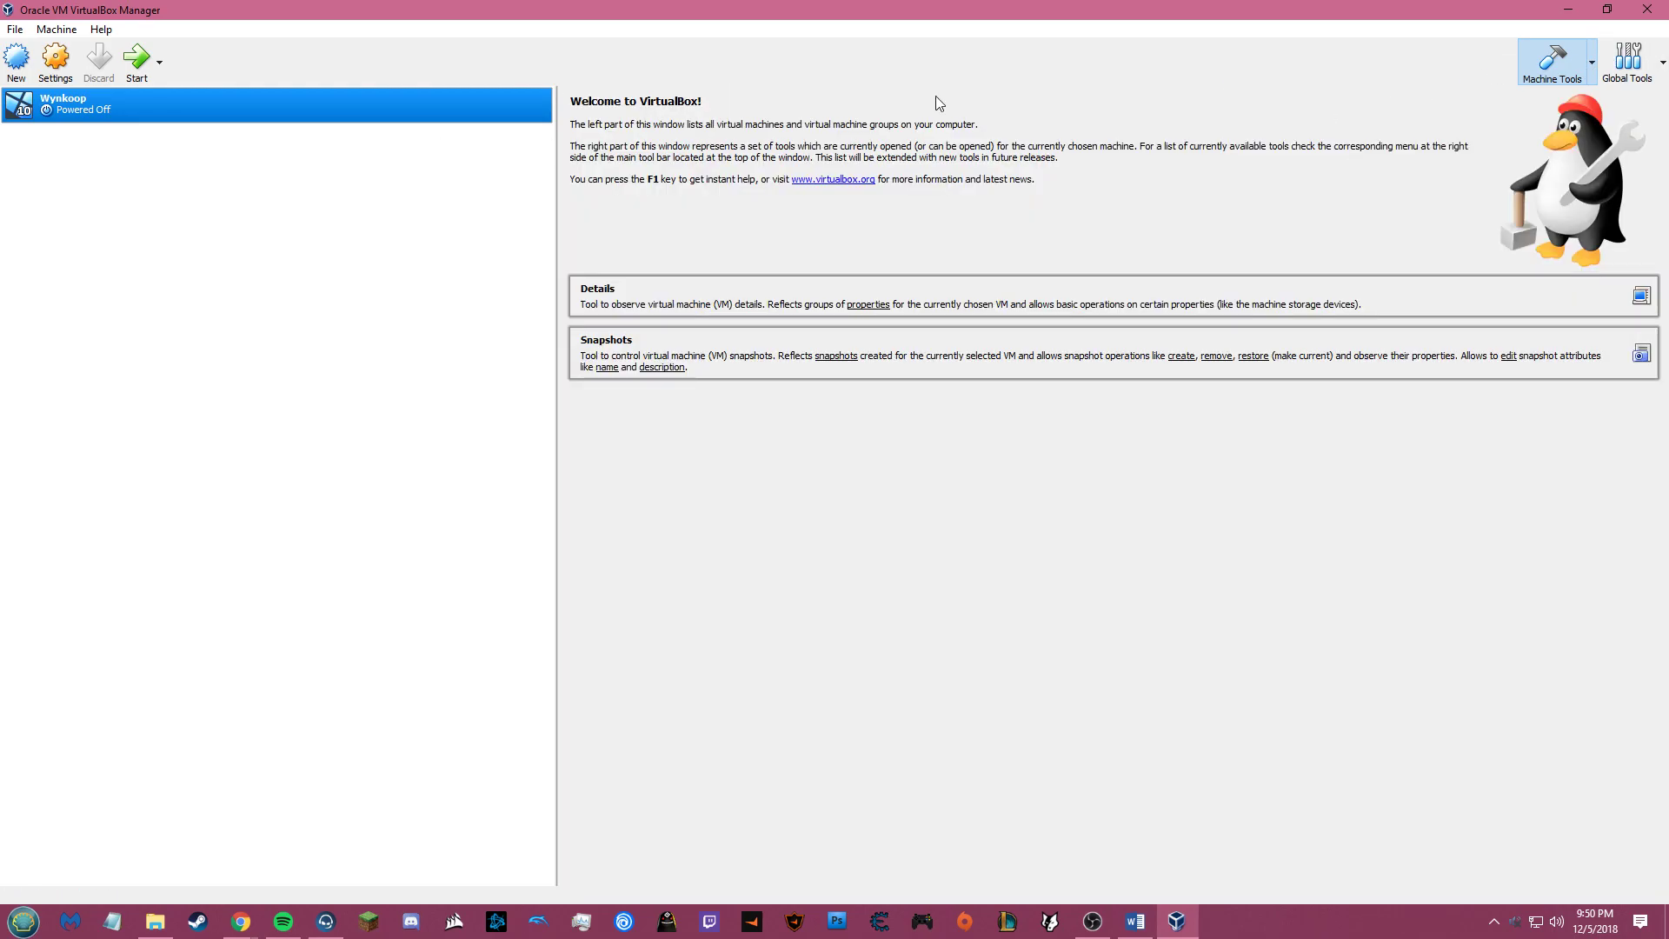
{"action": "left_click", "coordinate": [53, 69]}
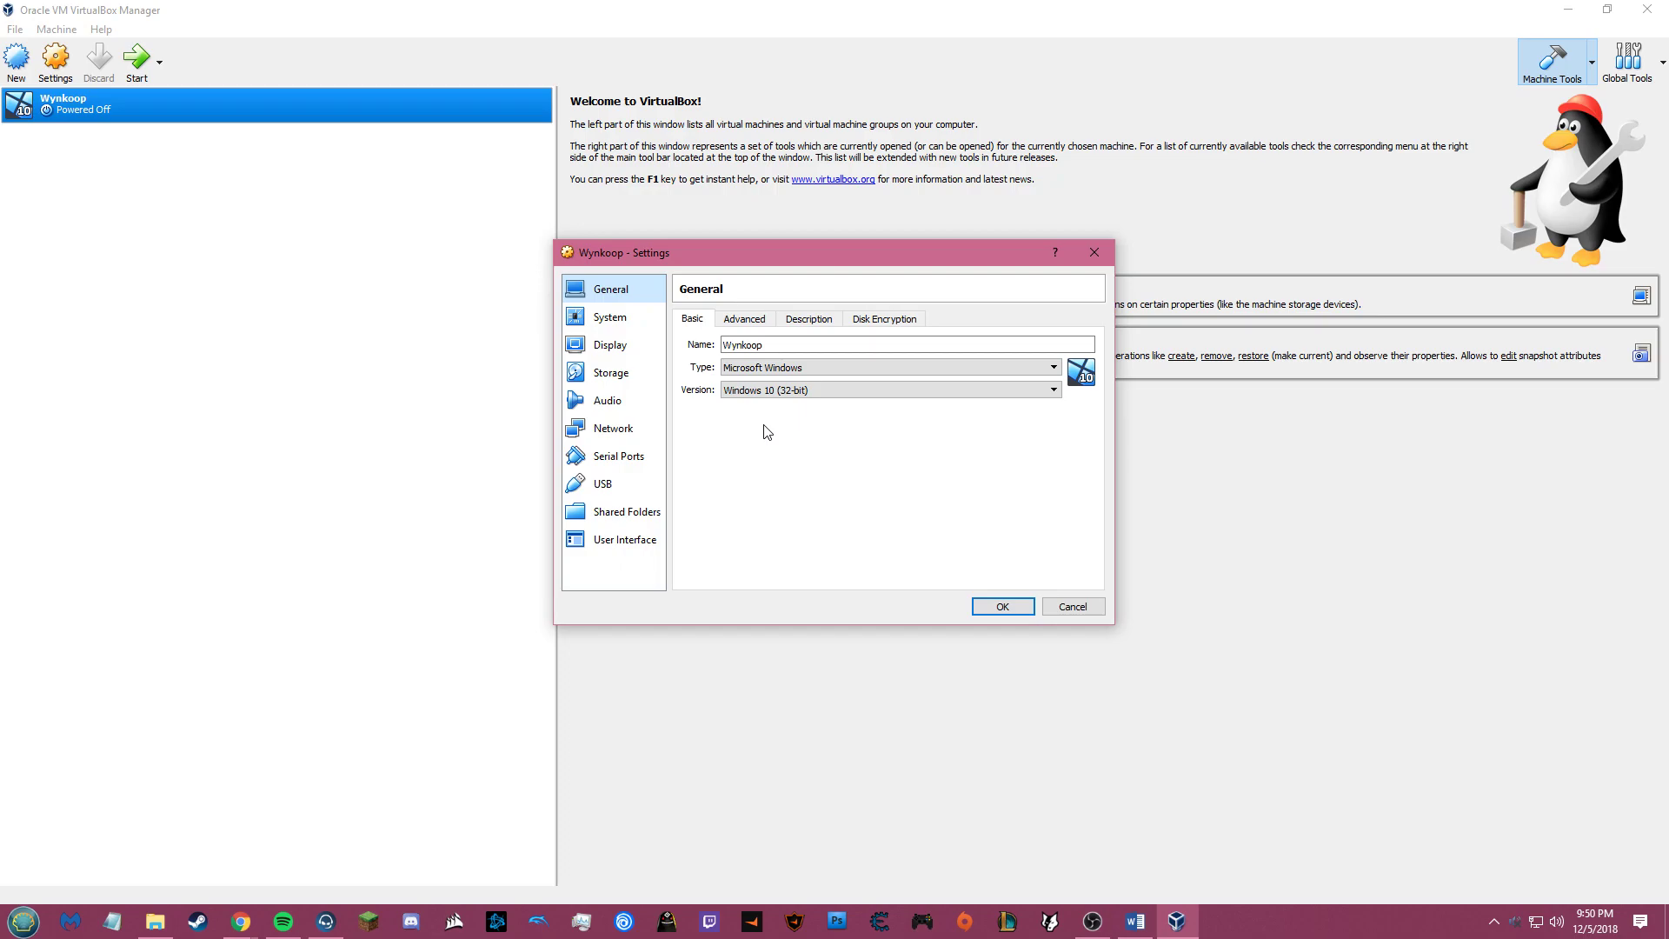
{"action": "left_click", "coordinate": [886, 323]}
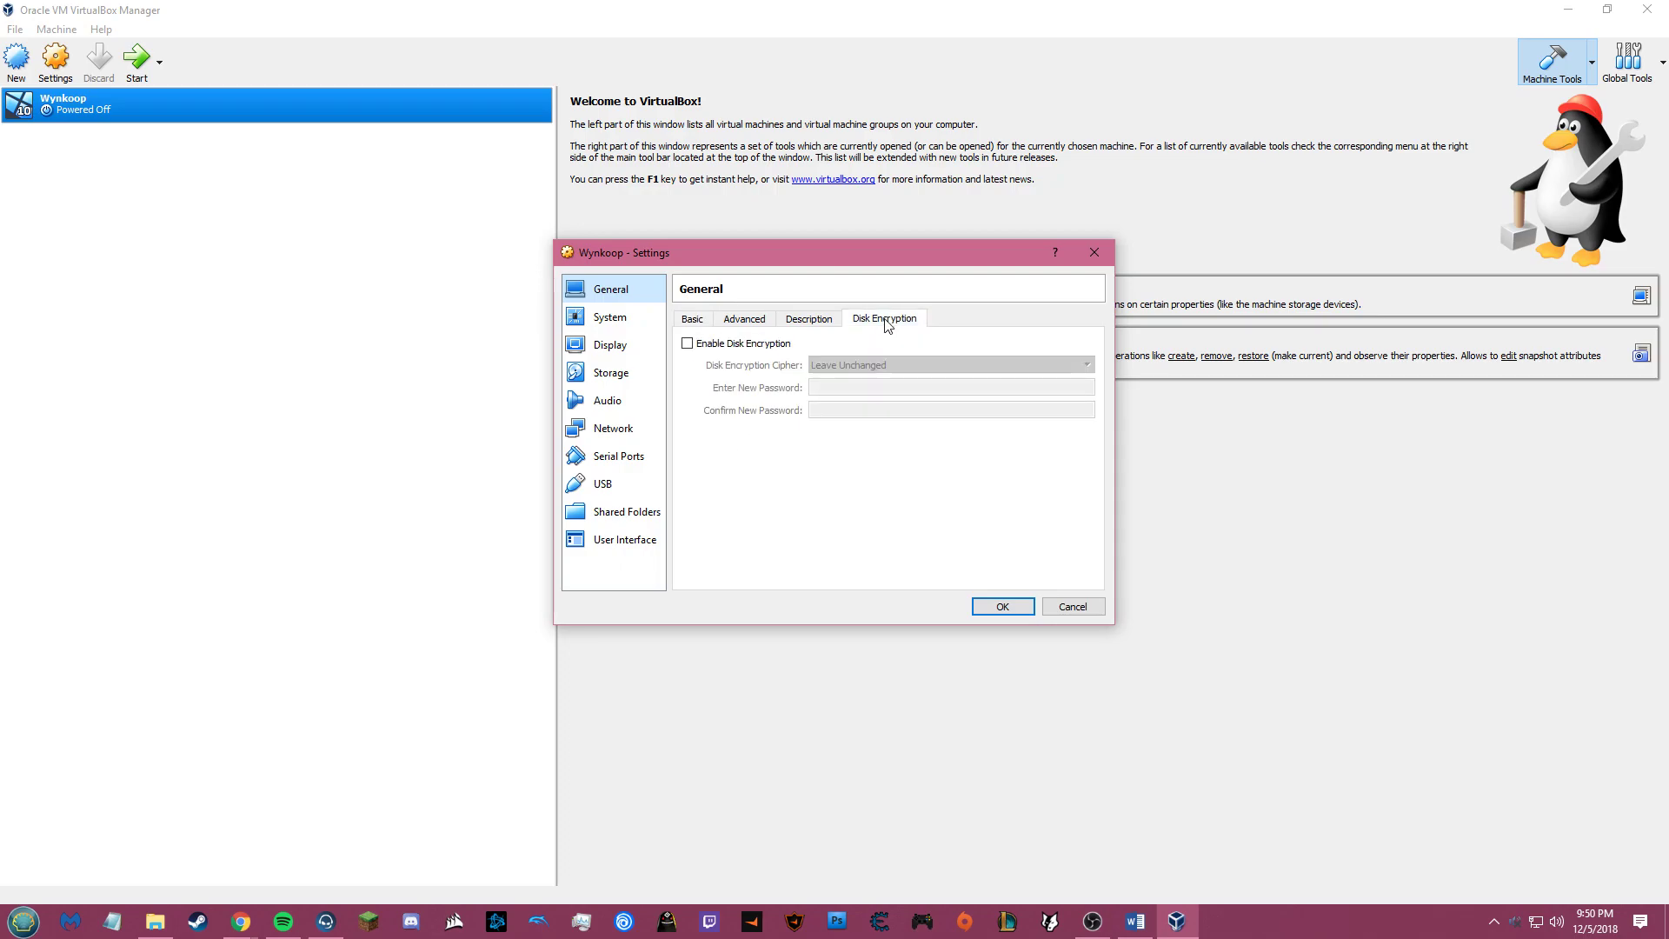
{"action": "left_click", "coordinate": [740, 347]}
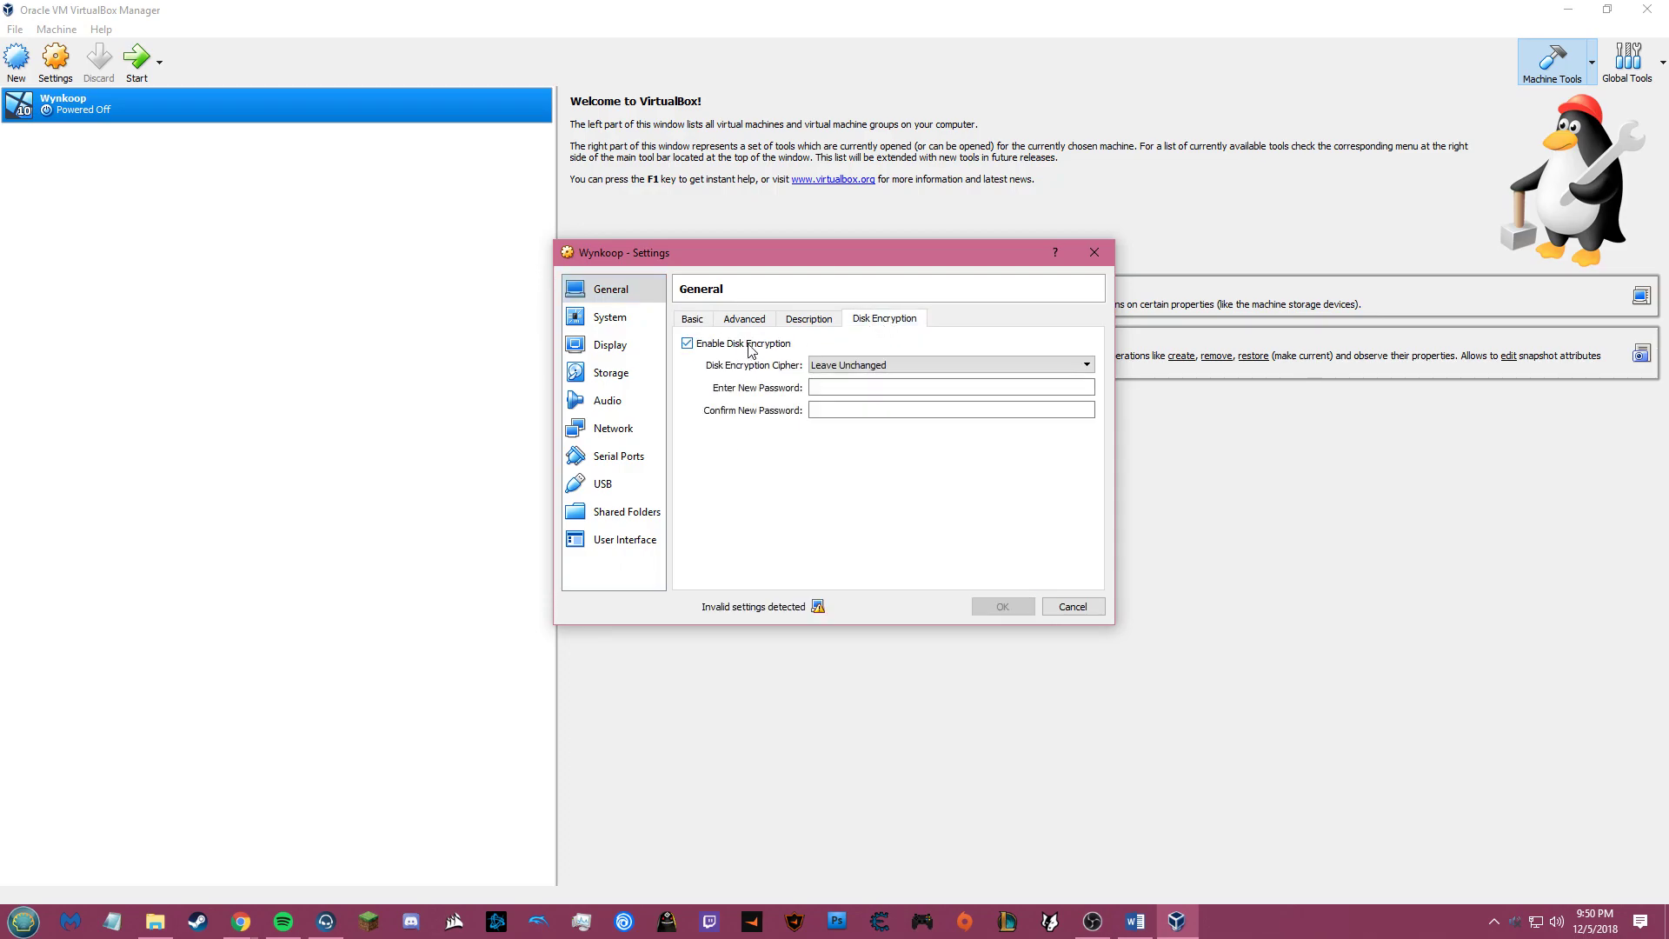
{"action": "left_click", "coordinate": [860, 367]}
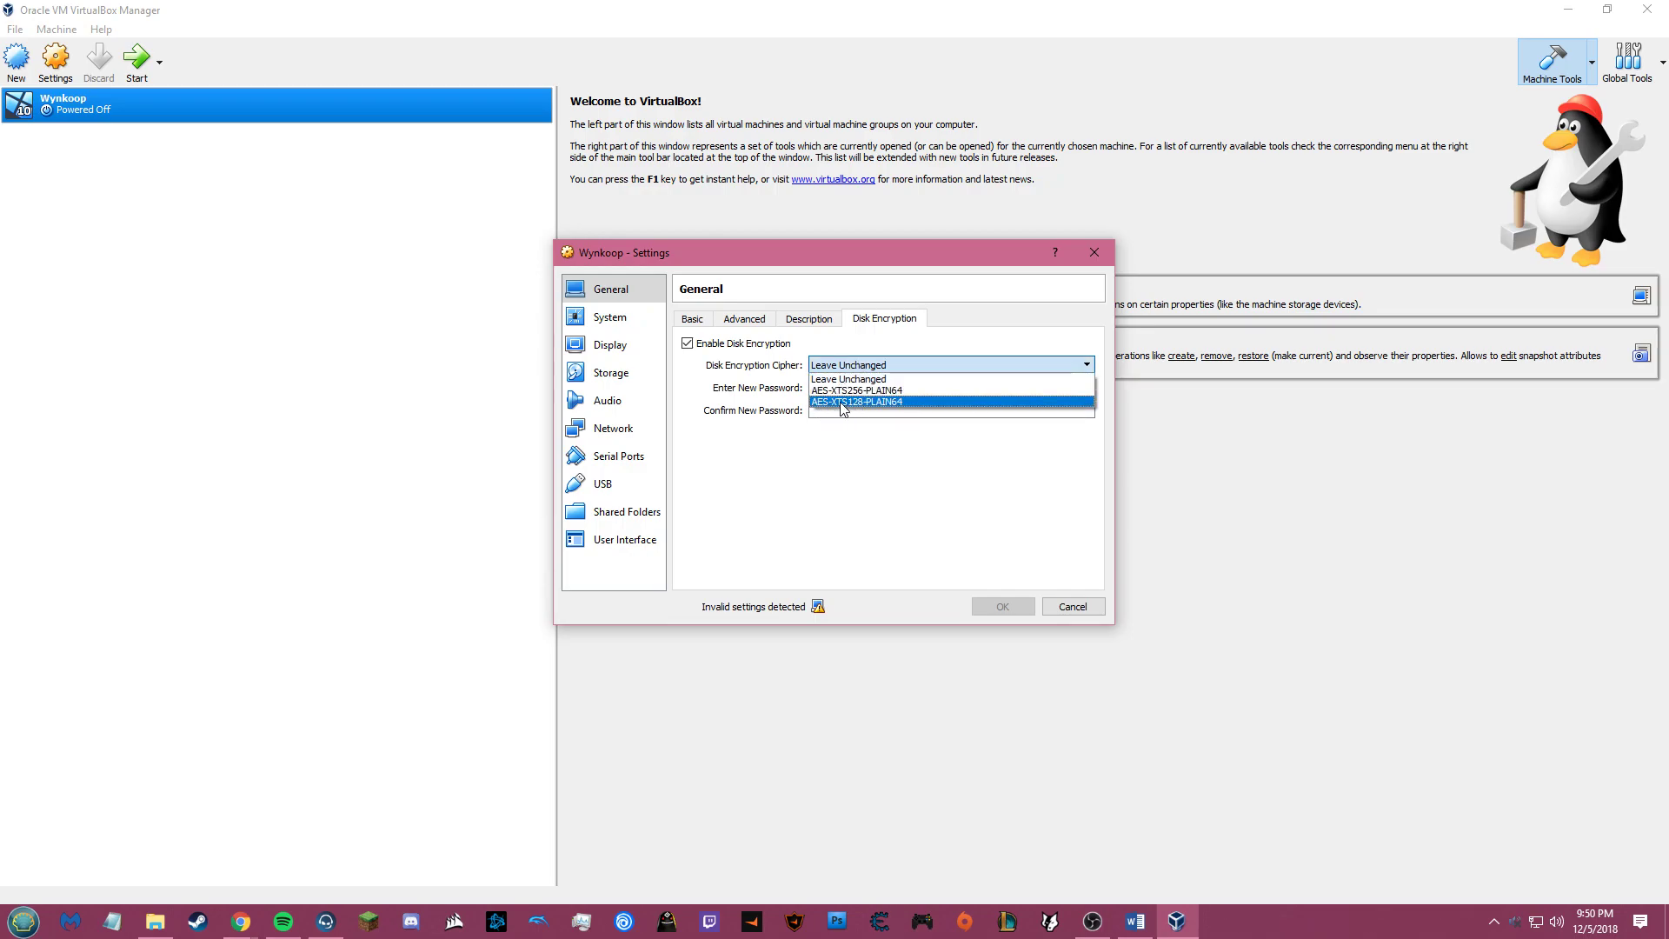
{"action": "left_click", "coordinate": [864, 402]}
{"action": "left_click", "coordinate": [853, 387]}
{"action": "type", "text": "•••••••••"}
{"action": "key", "text": "Tab"}
{"action": "type", "text": "•••••••••"}
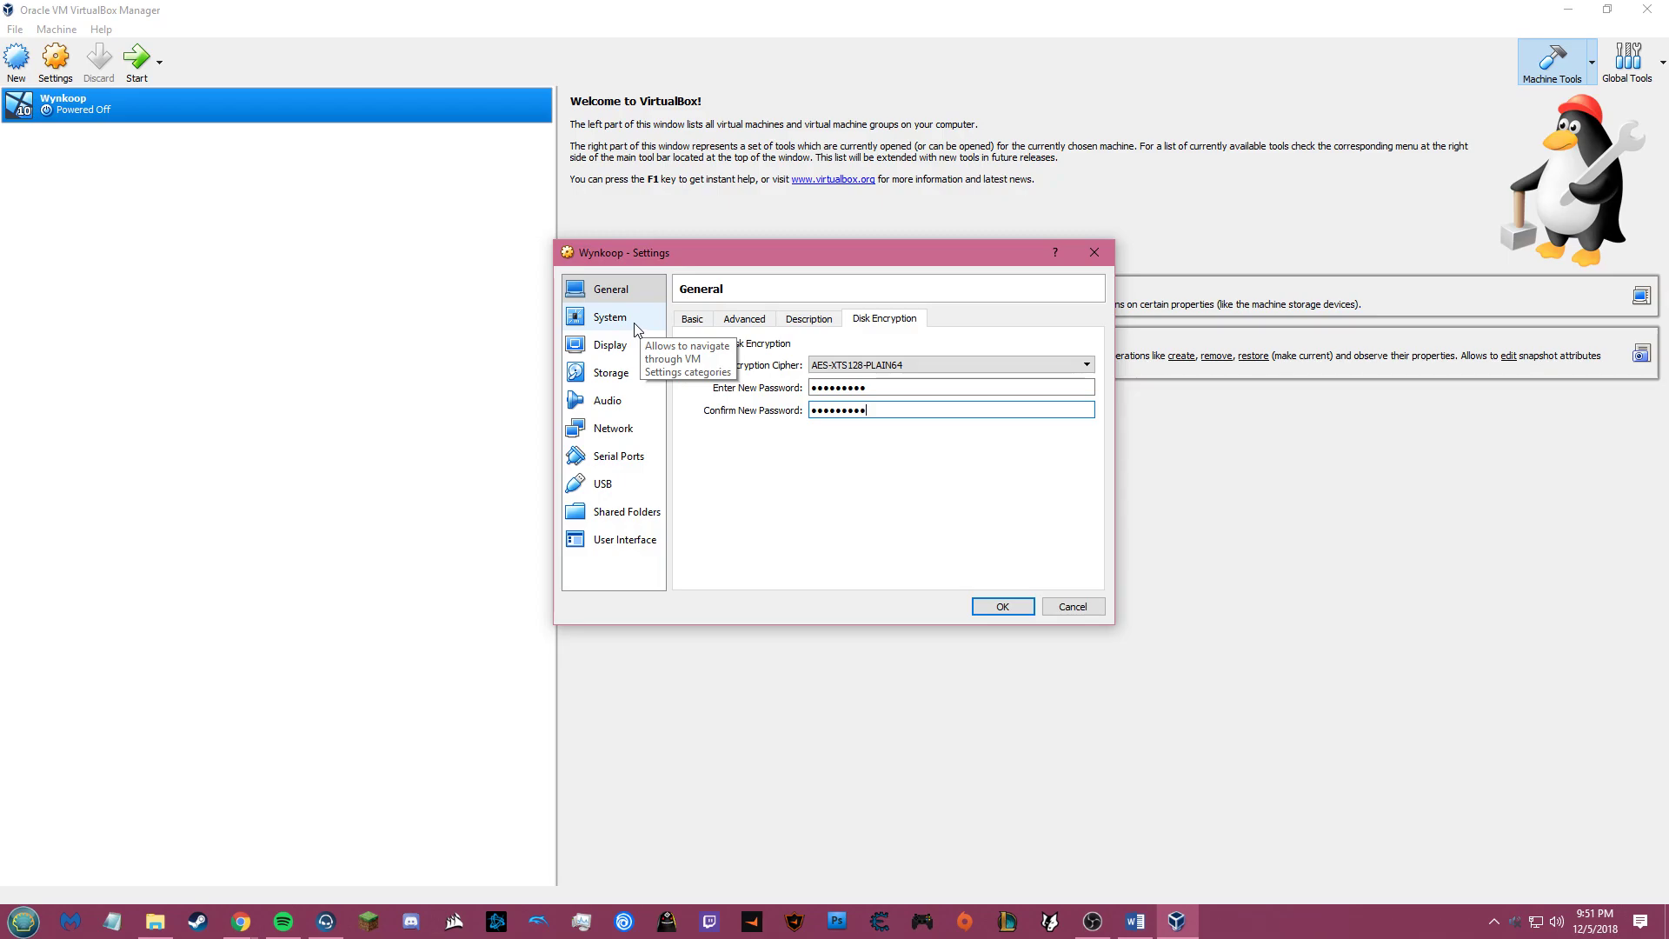
Step: Remove Floppy from Wynkoop's boot order in the System settings
{"action": "left_click", "coordinate": [636, 326]}
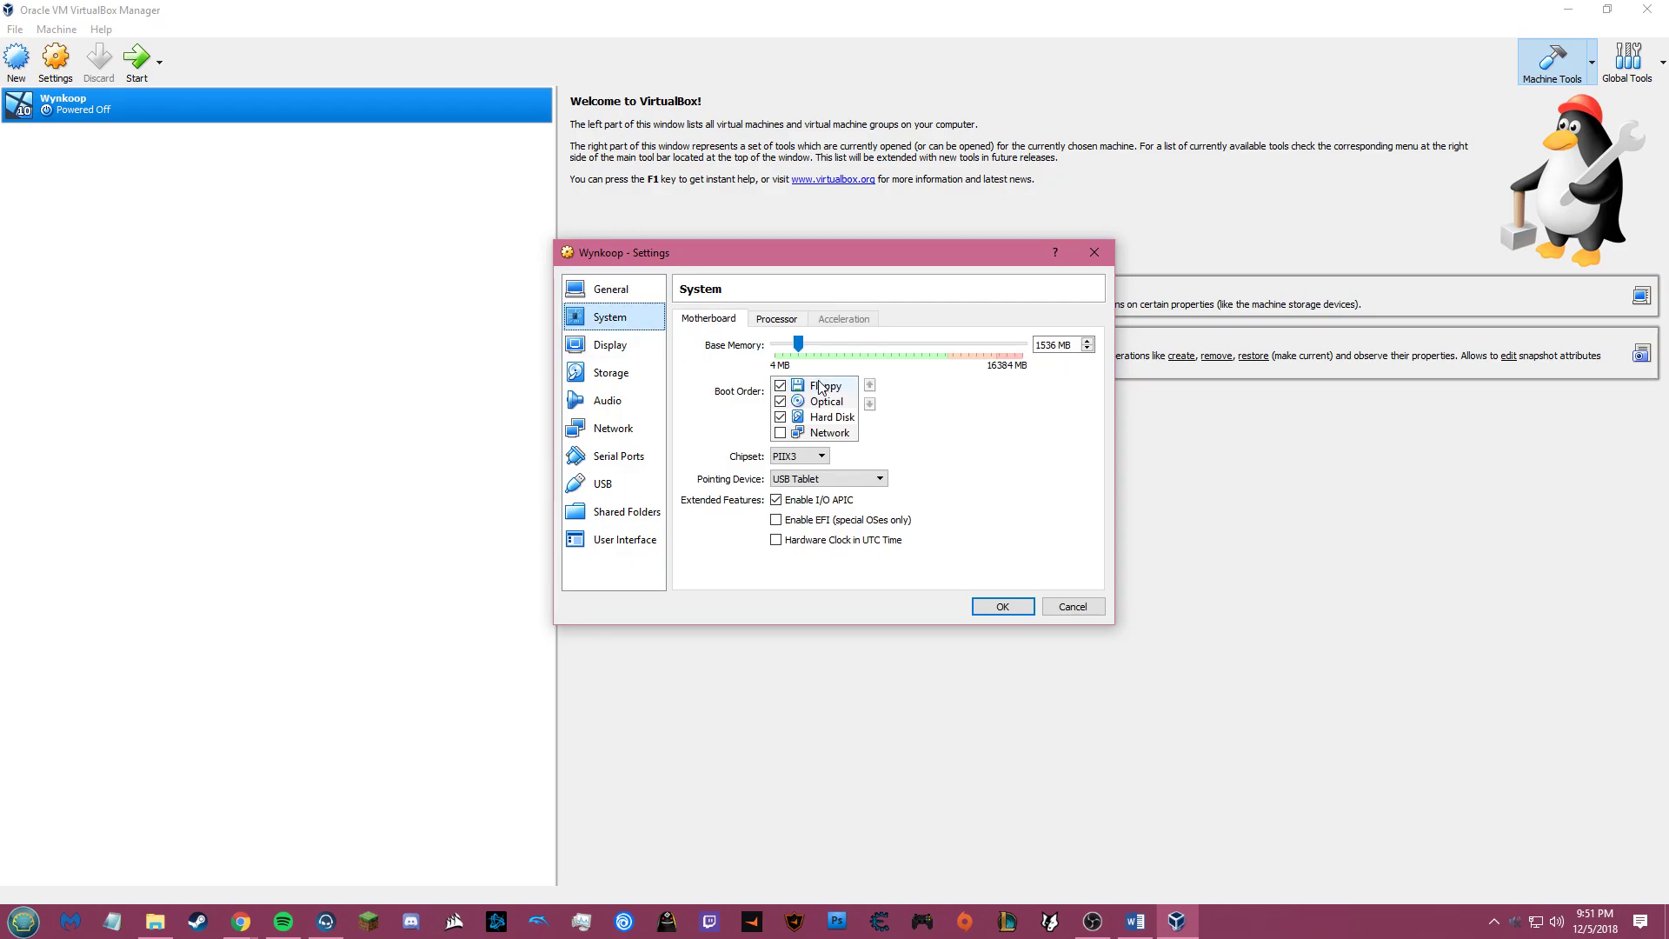
{"action": "left_click", "coordinate": [780, 388]}
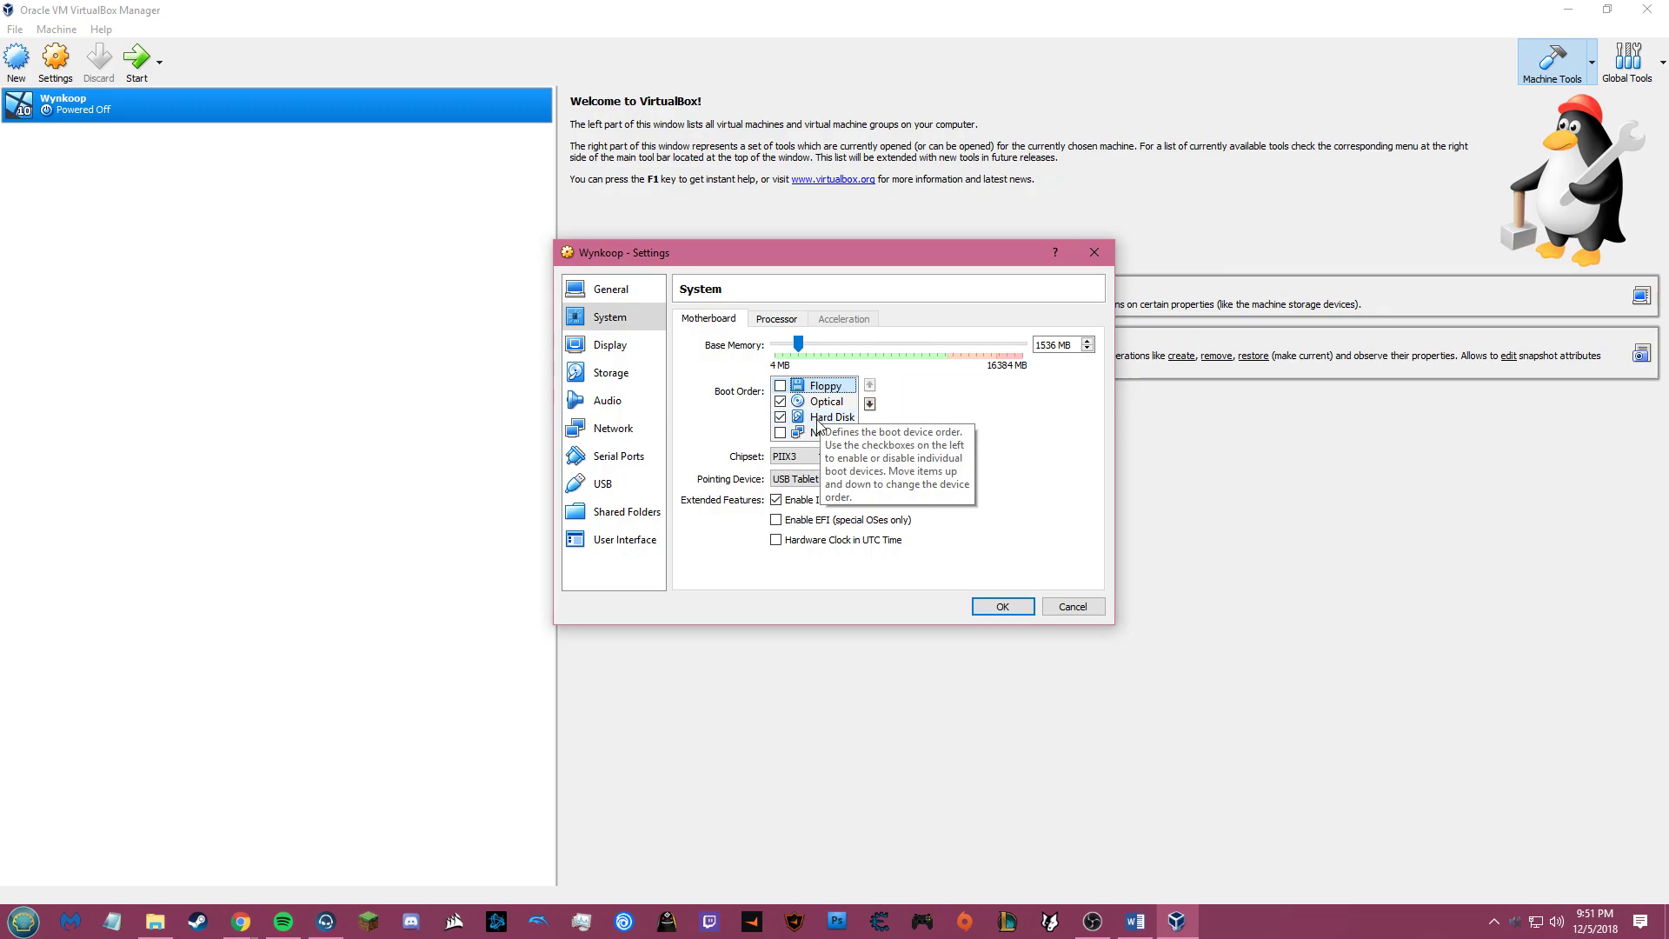
{"action": "left_click", "coordinate": [817, 420]}
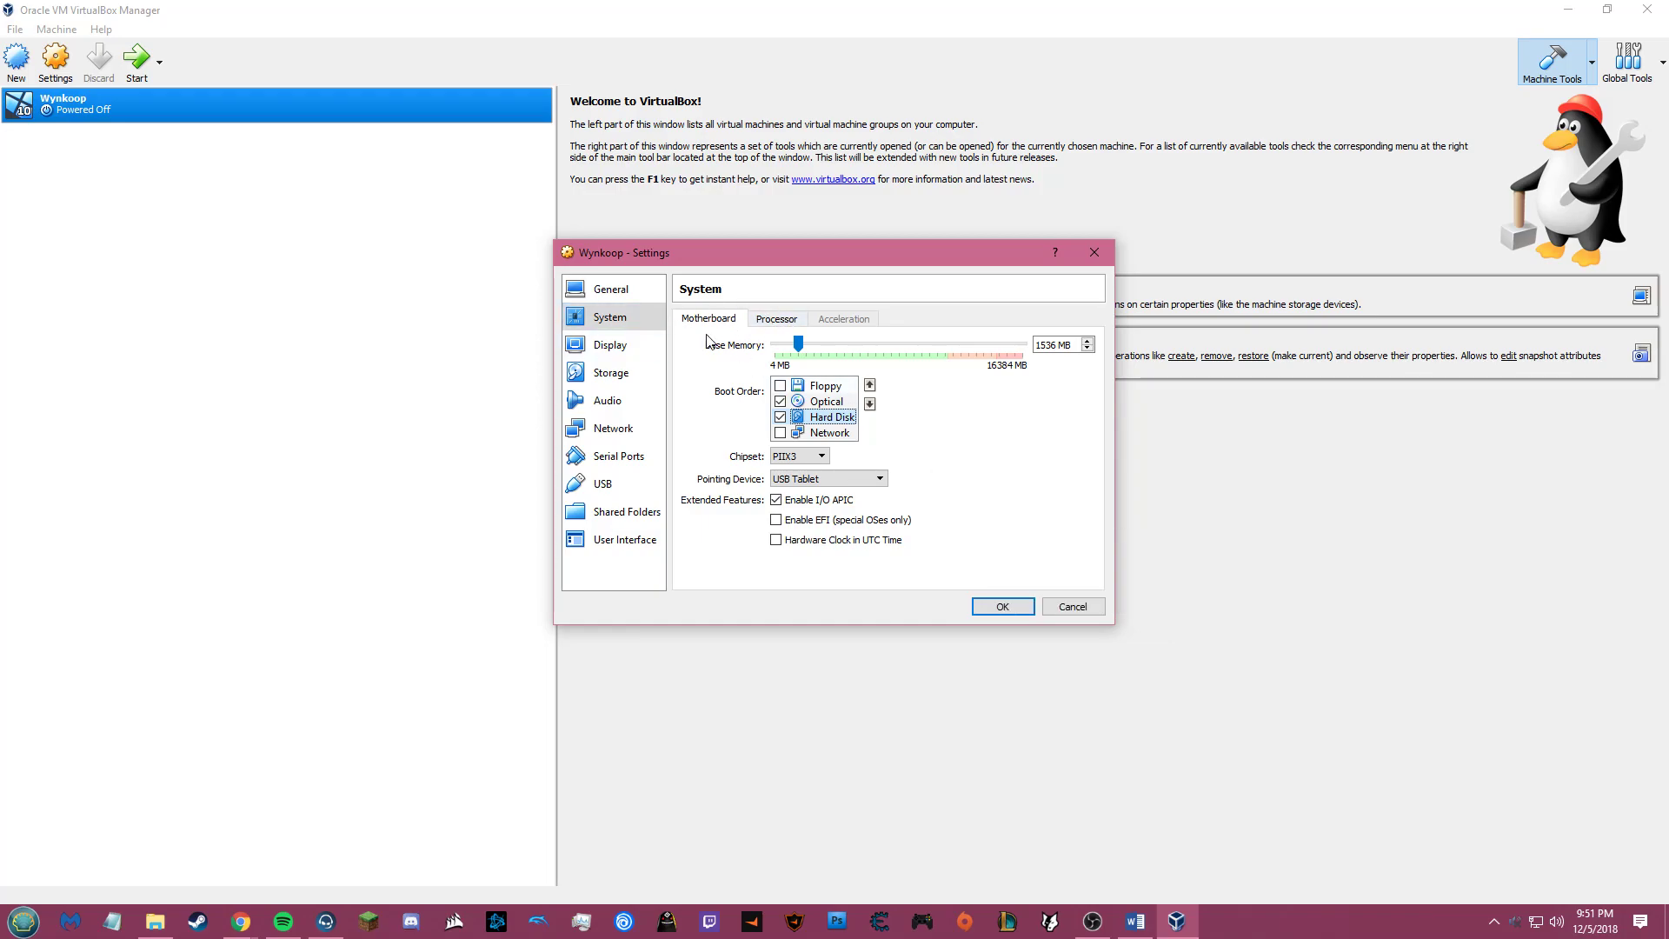
Step: Enable PAE/NX and set the processor execution cap to 80%
{"action": "left_click", "coordinate": [770, 321]}
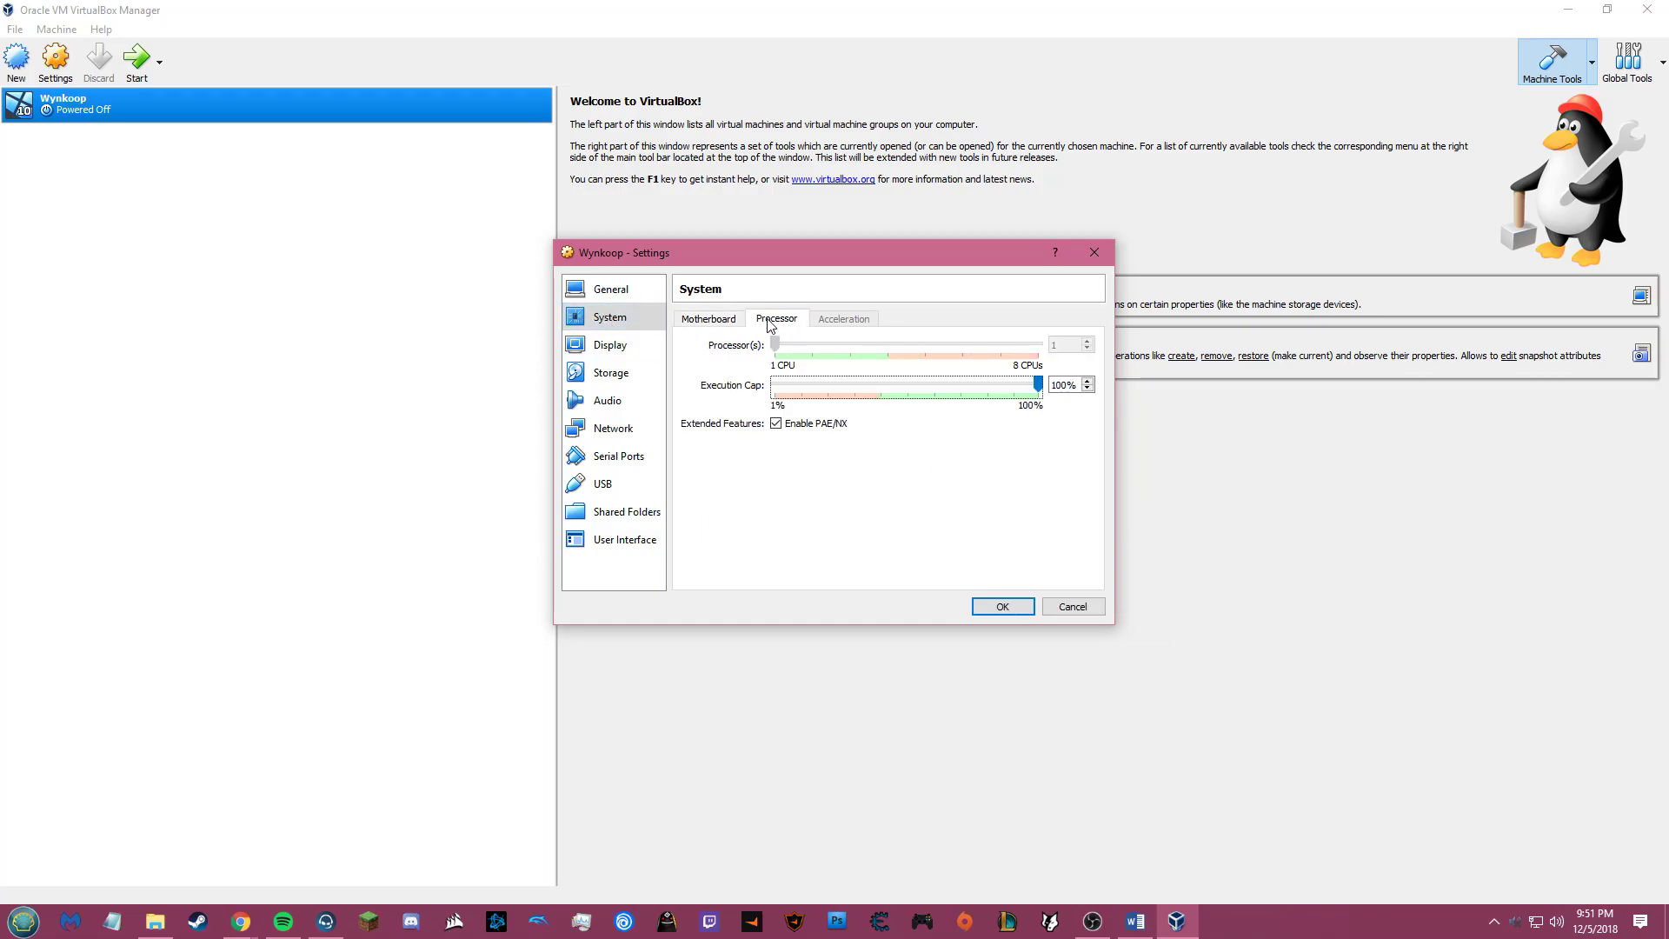
{"action": "left_click", "coordinate": [776, 425]}
{"action": "left_click", "coordinate": [1061, 385]}
{"action": "key", "text": "BackSpace"}
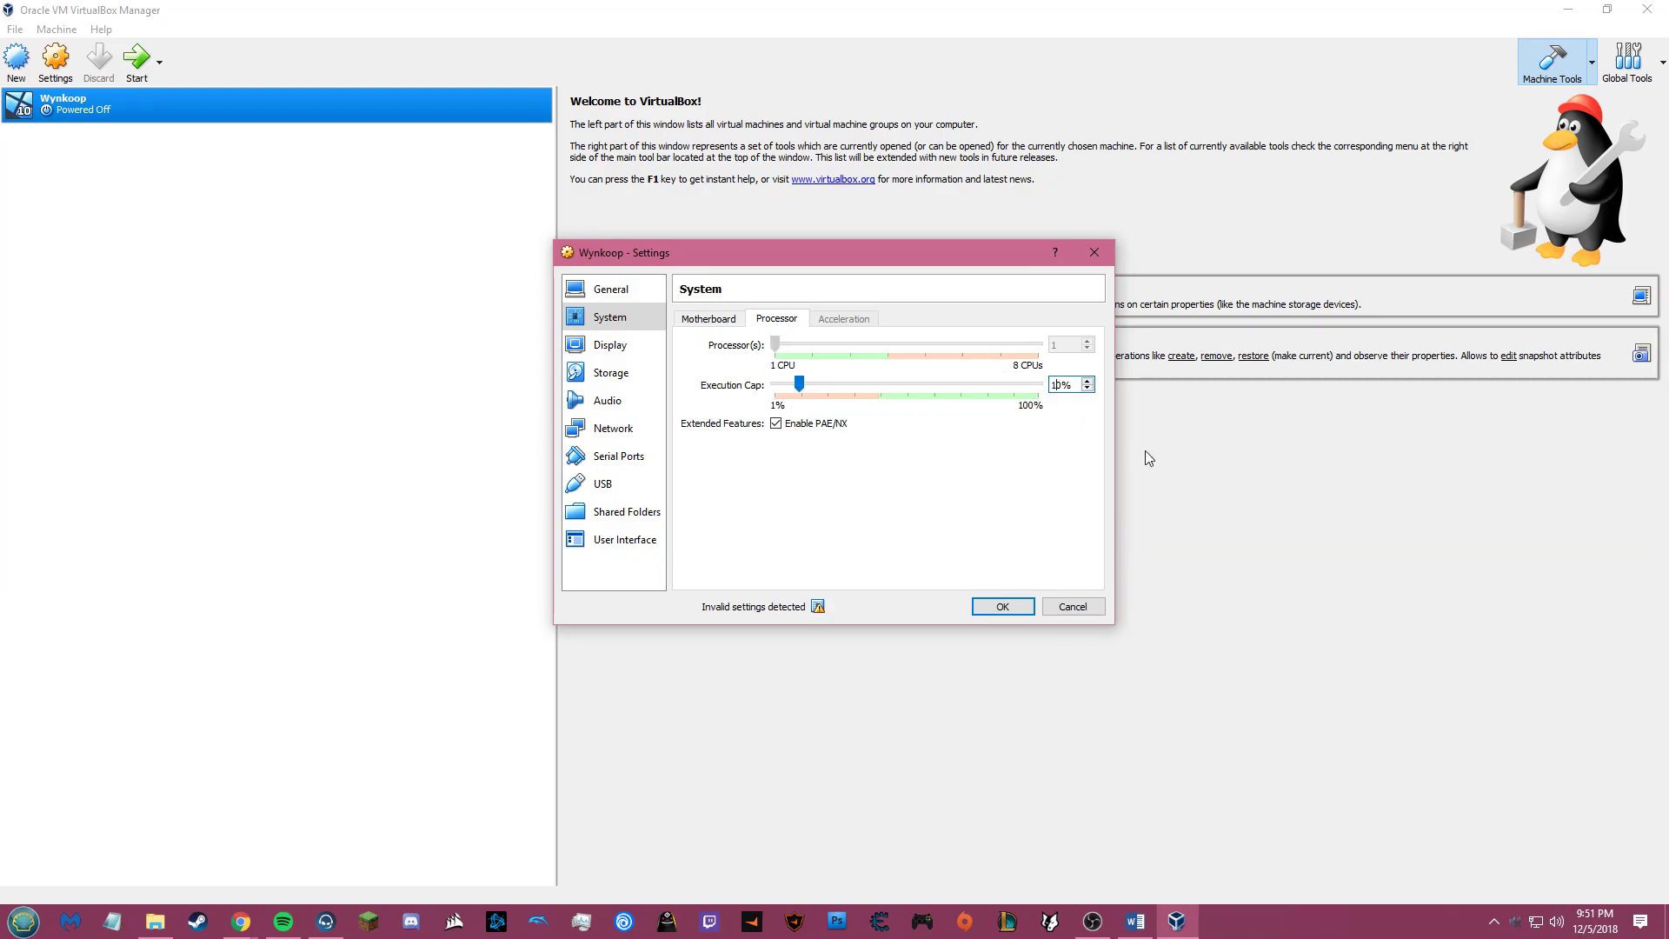
{"action": "key", "text": "BackSpace"}
{"action": "type", "text": "8"}
Step: Enable 3D acceleration and turn on the remote display server on port 3390
{"action": "left_click", "coordinate": [654, 353]}
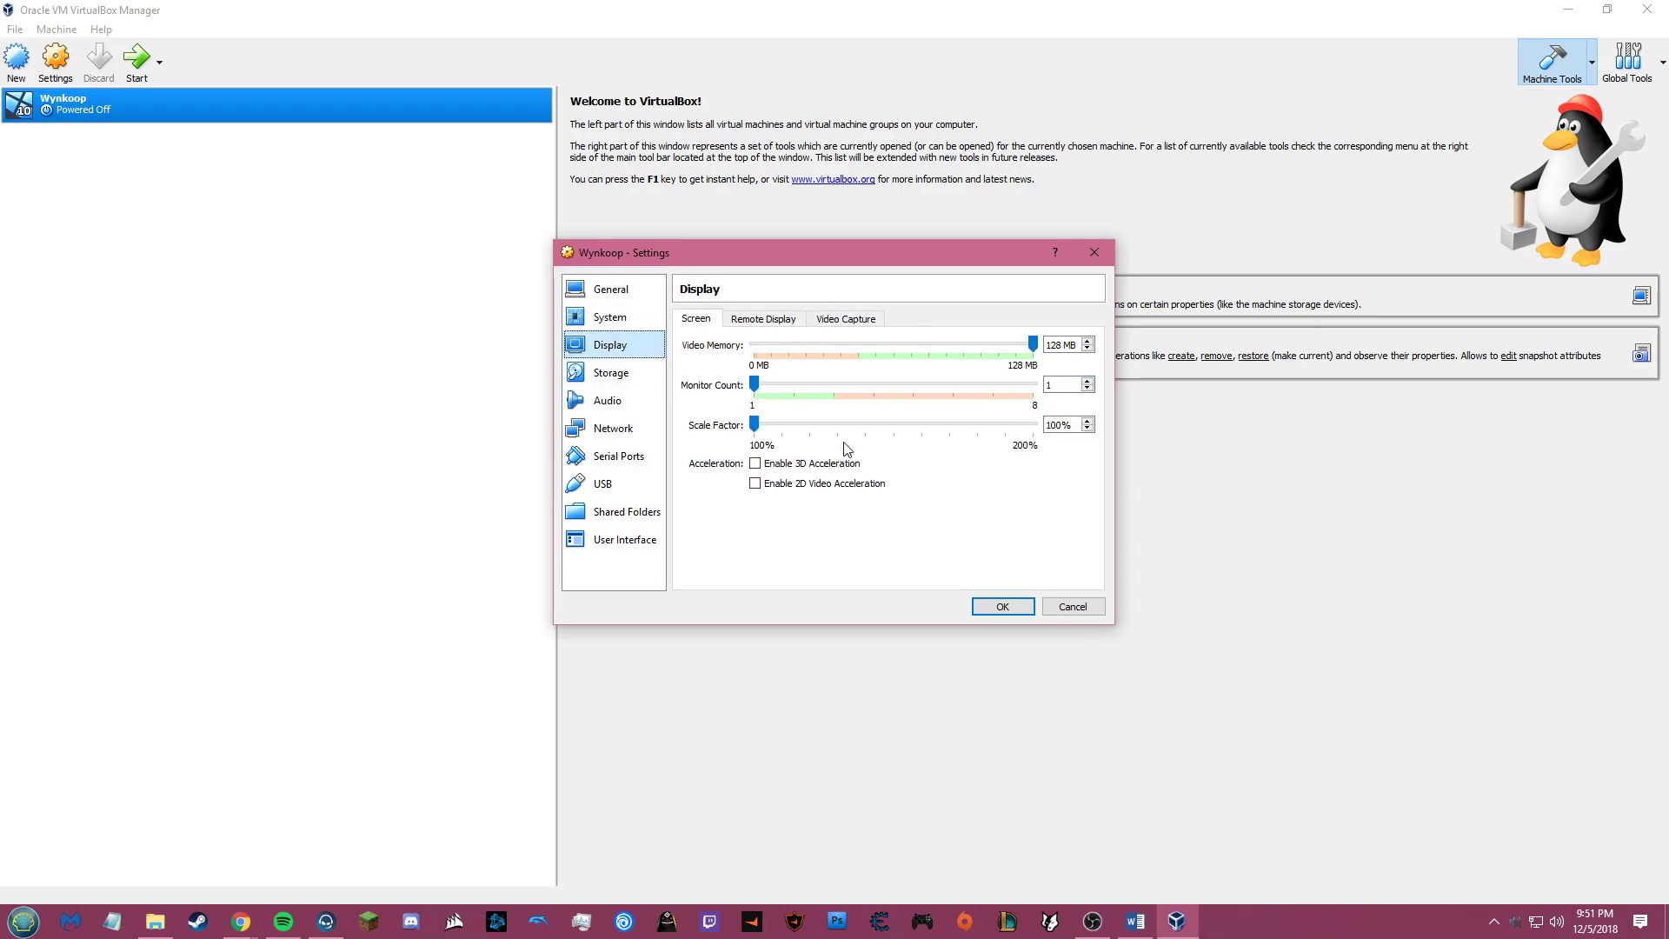
{"action": "left_click", "coordinate": [755, 464]}
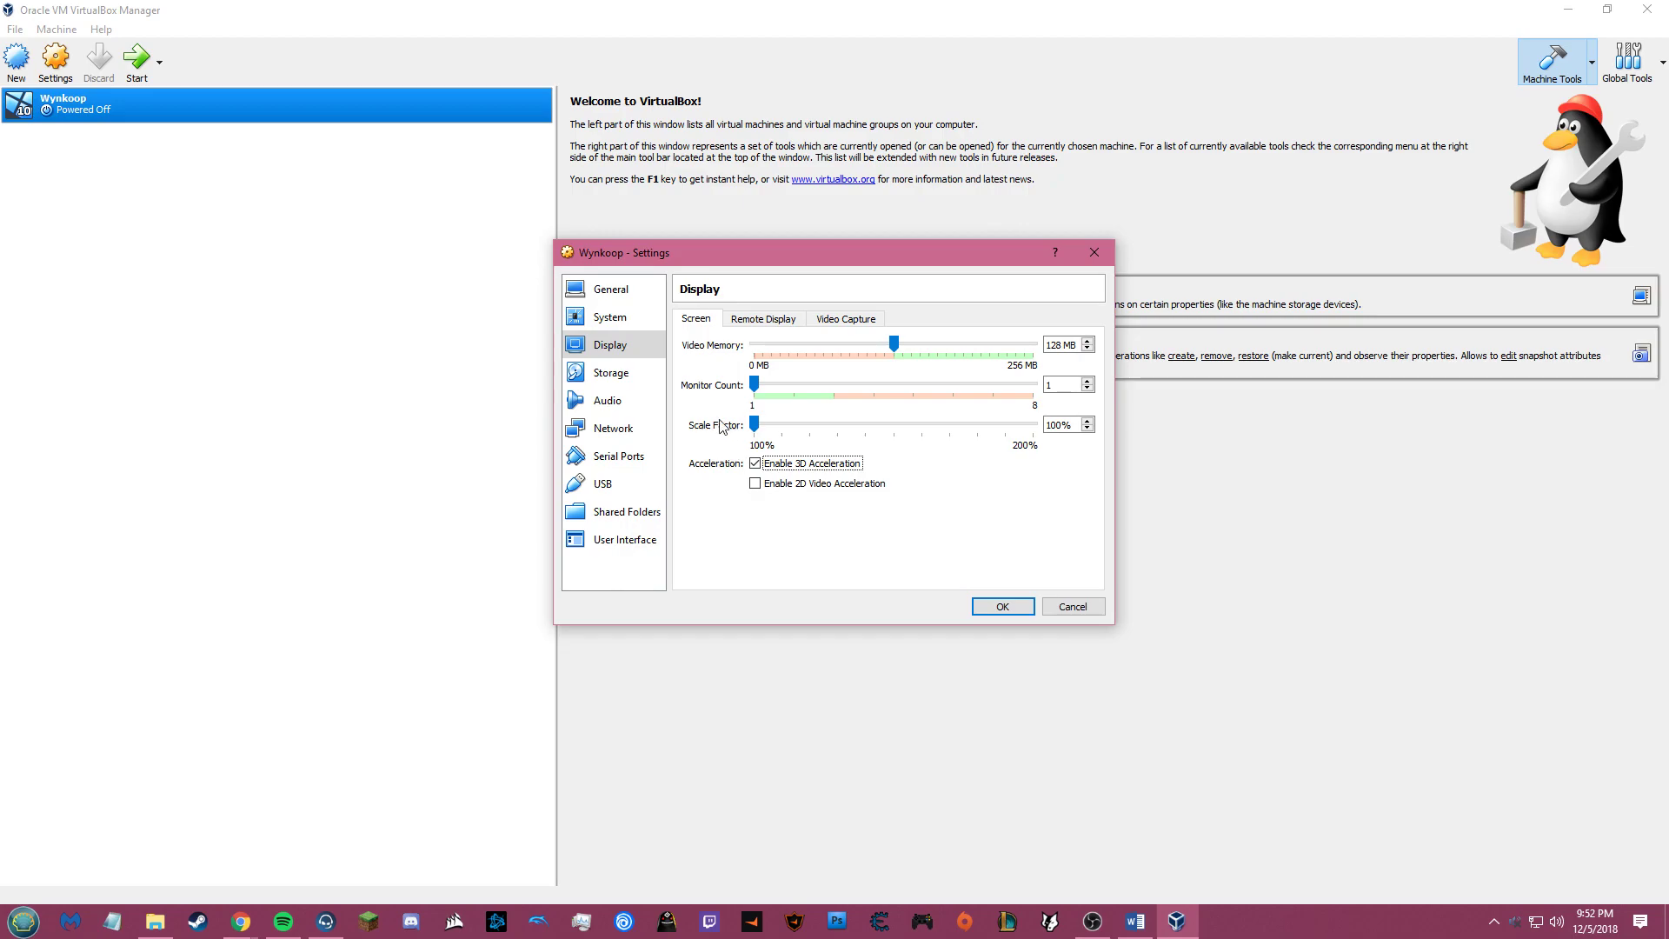
{"action": "left_click", "coordinate": [770, 322]}
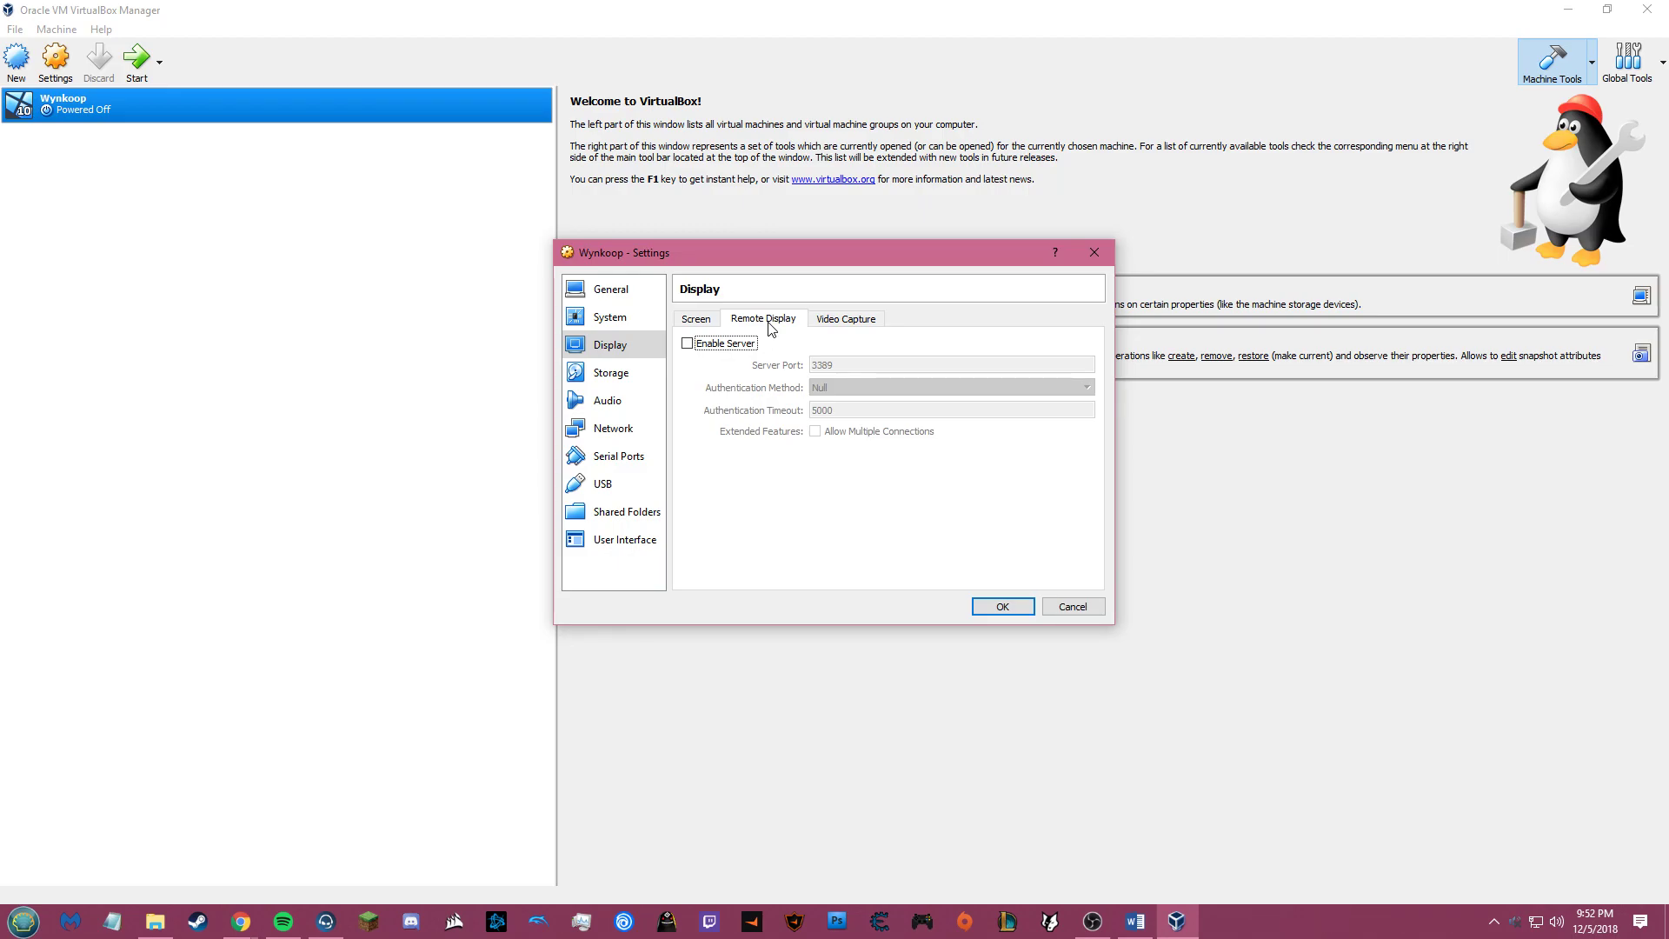
{"action": "left_click", "coordinate": [727, 346]}
{"action": "left_click", "coordinate": [853, 367]}
{"action": "key", "text": "BackSpace"}
{"action": "key", "text": "BackSpace"}
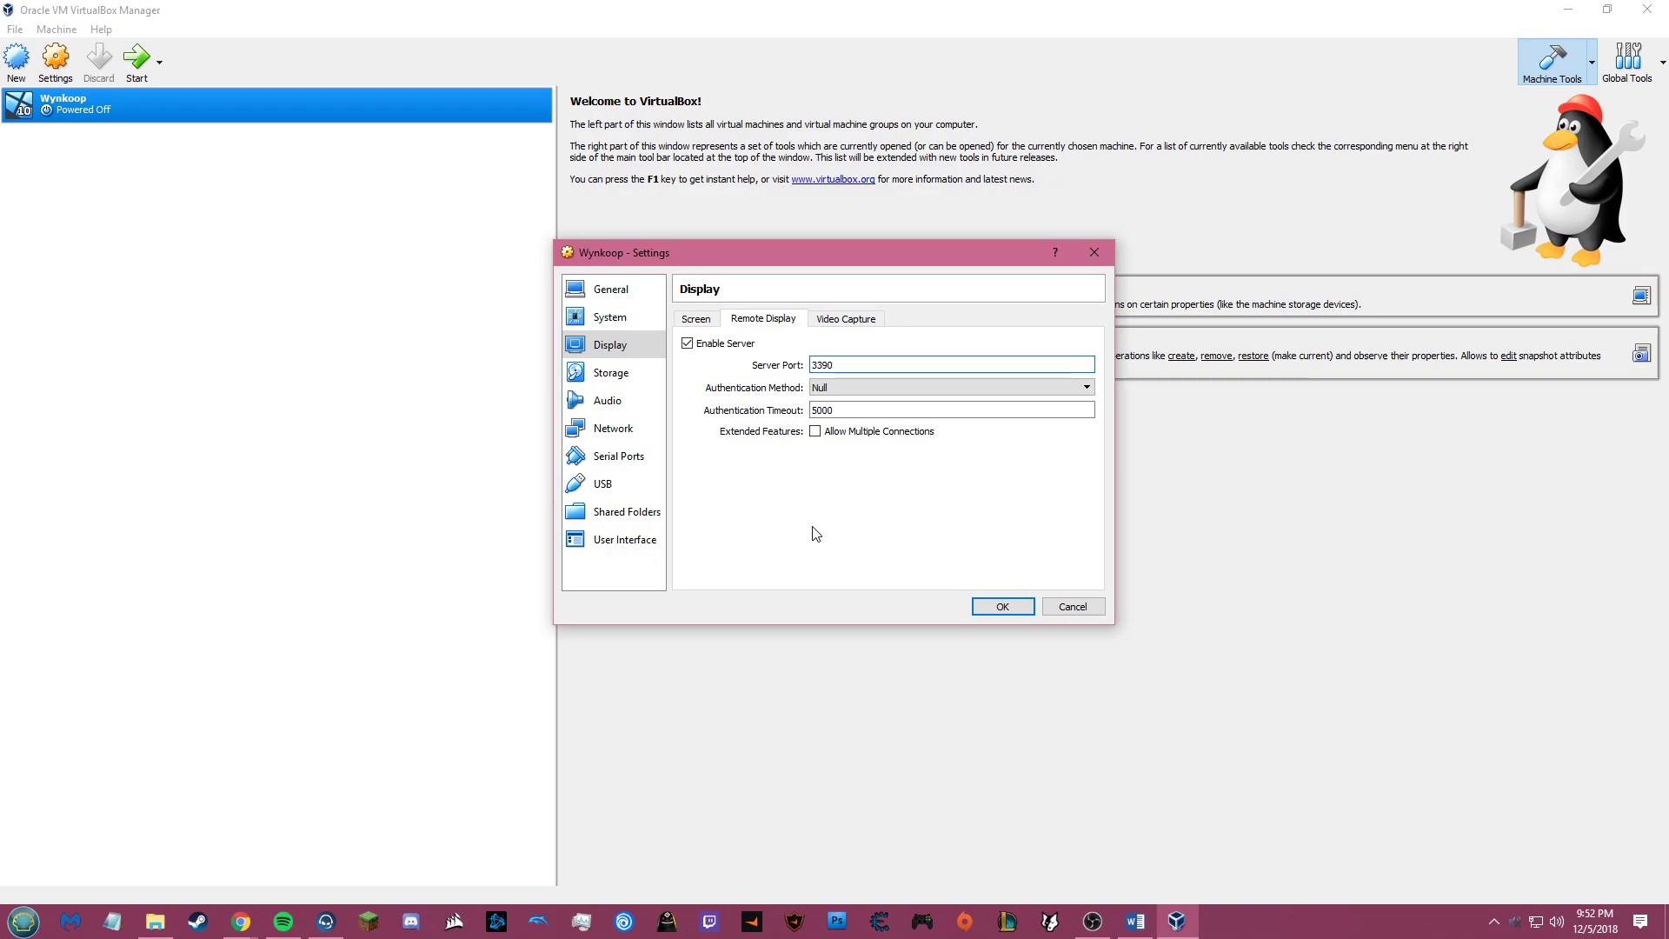
Step: Mount Windows.iso (3.79 GB) in the empty SATA optical drive alongside HDD1.vmdk
{"action": "left_click", "coordinate": [634, 379]}
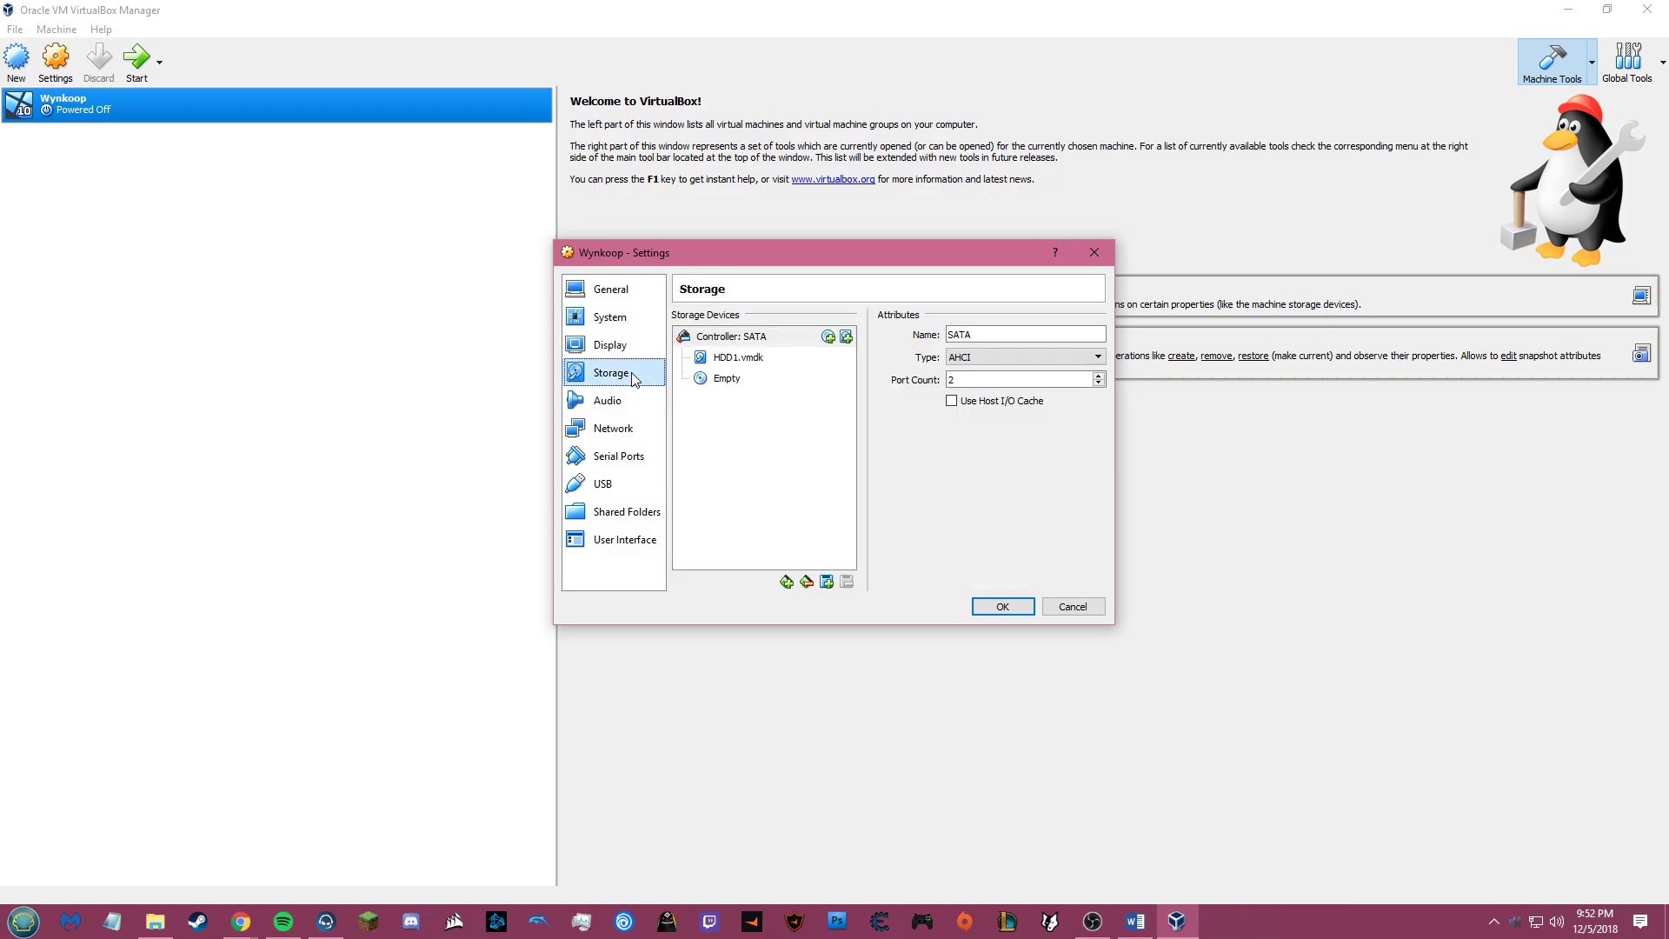
{"action": "left_click", "coordinate": [754, 359]}
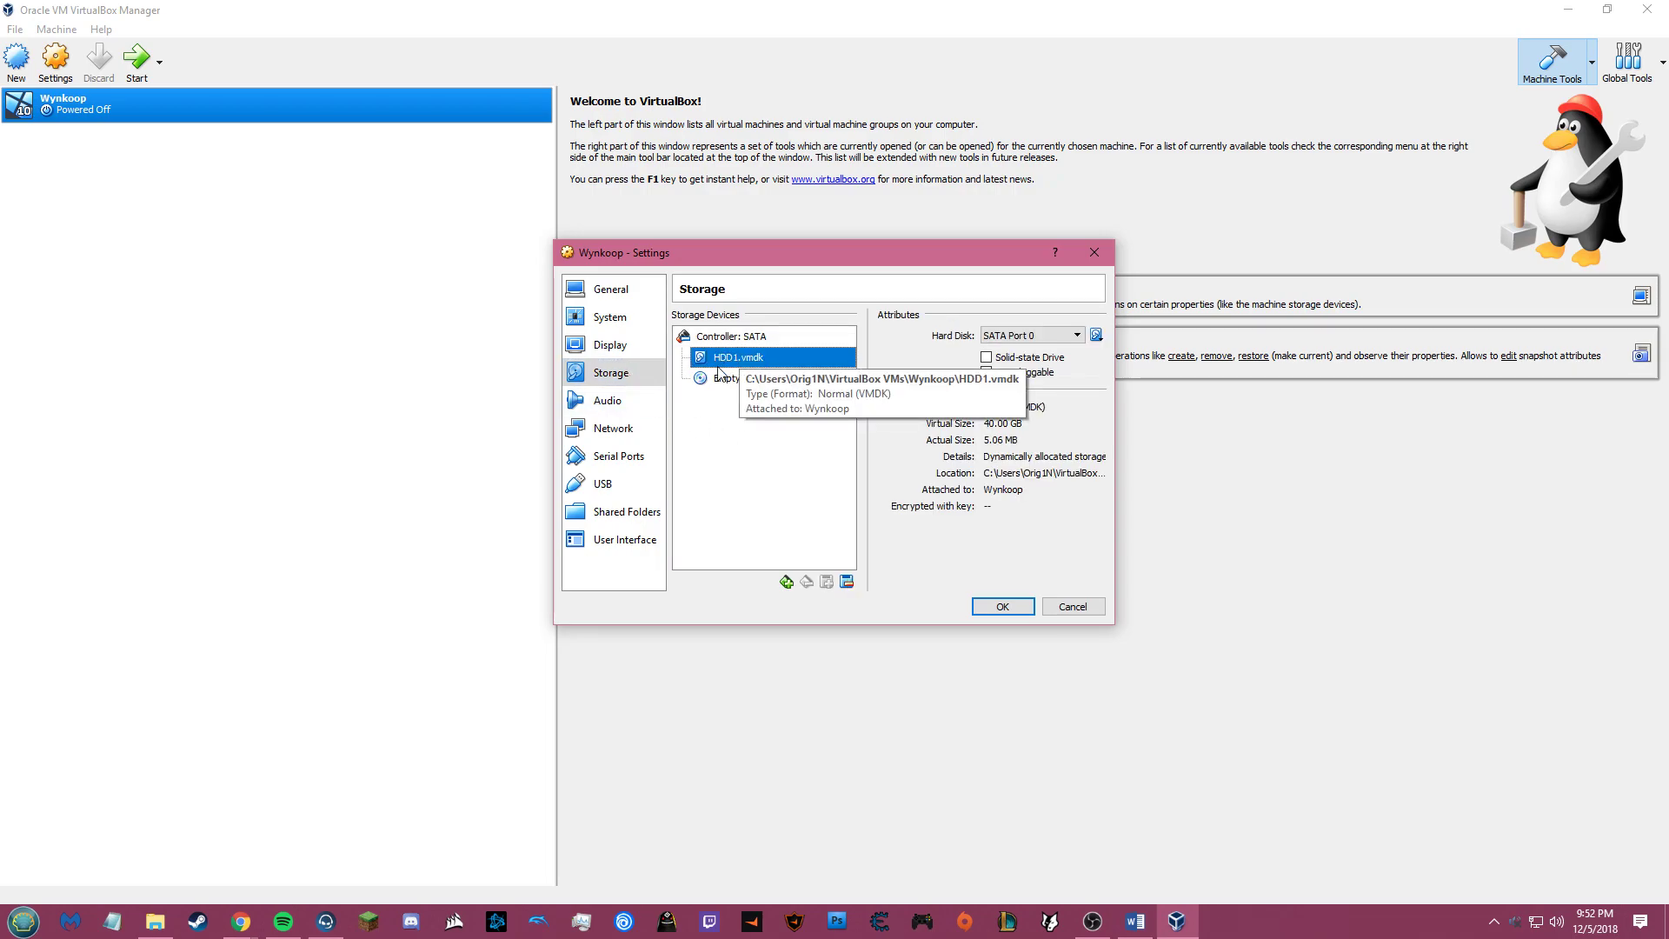
{"action": "left_click", "coordinate": [730, 380]}
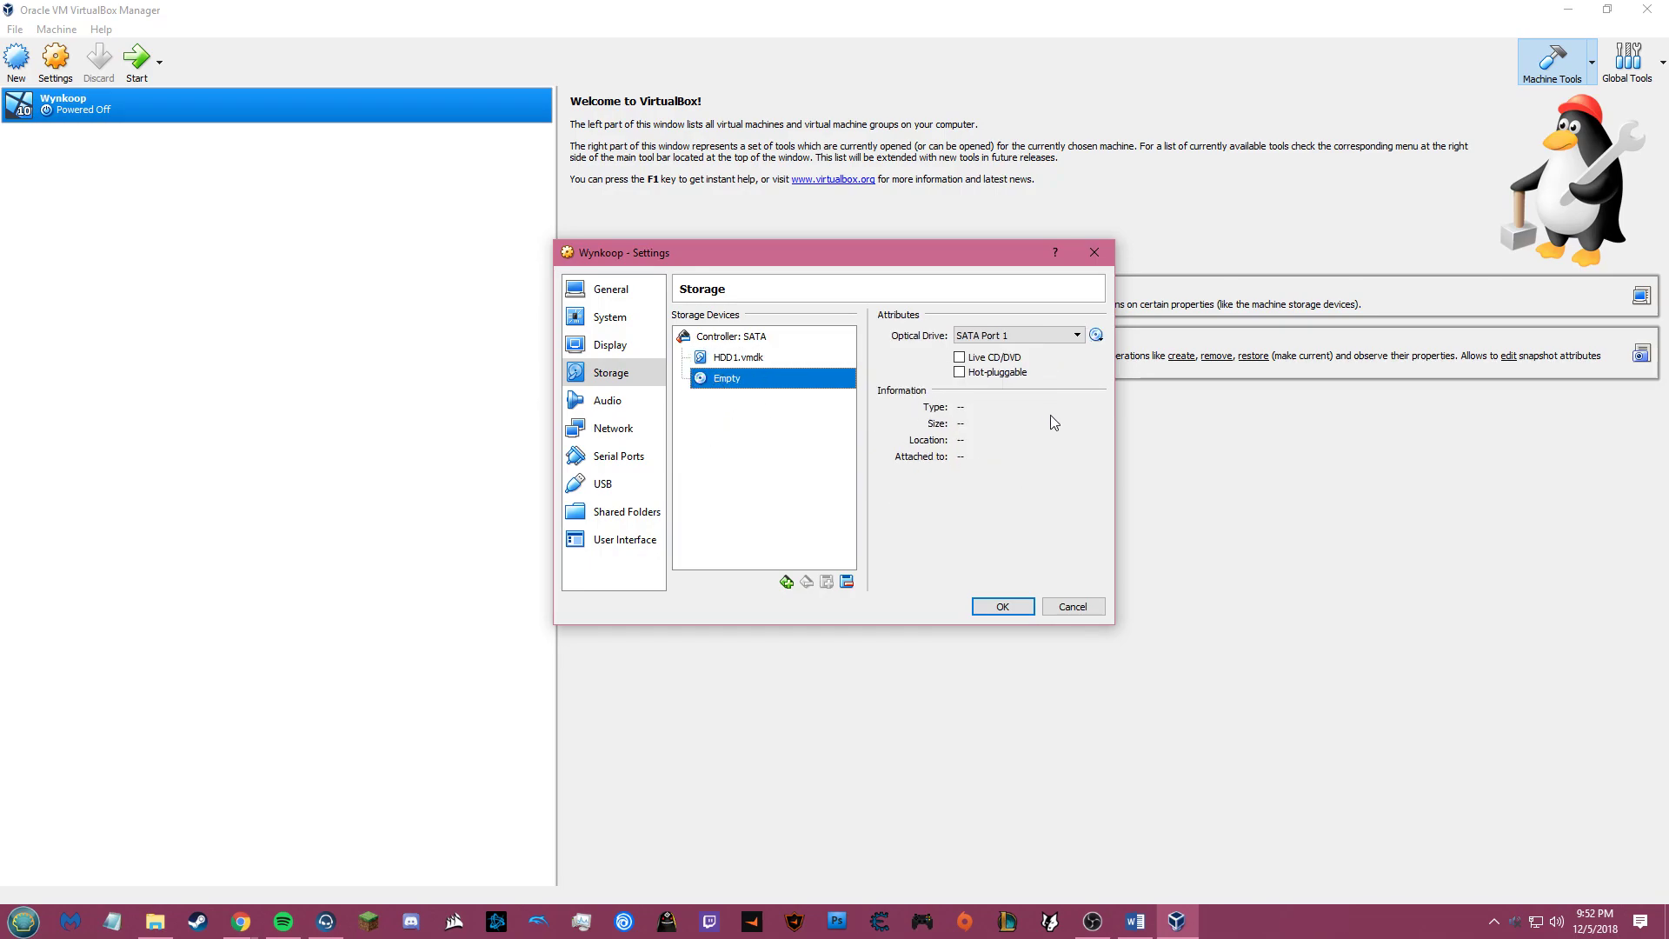
{"action": "left_click", "coordinate": [1096, 336]}
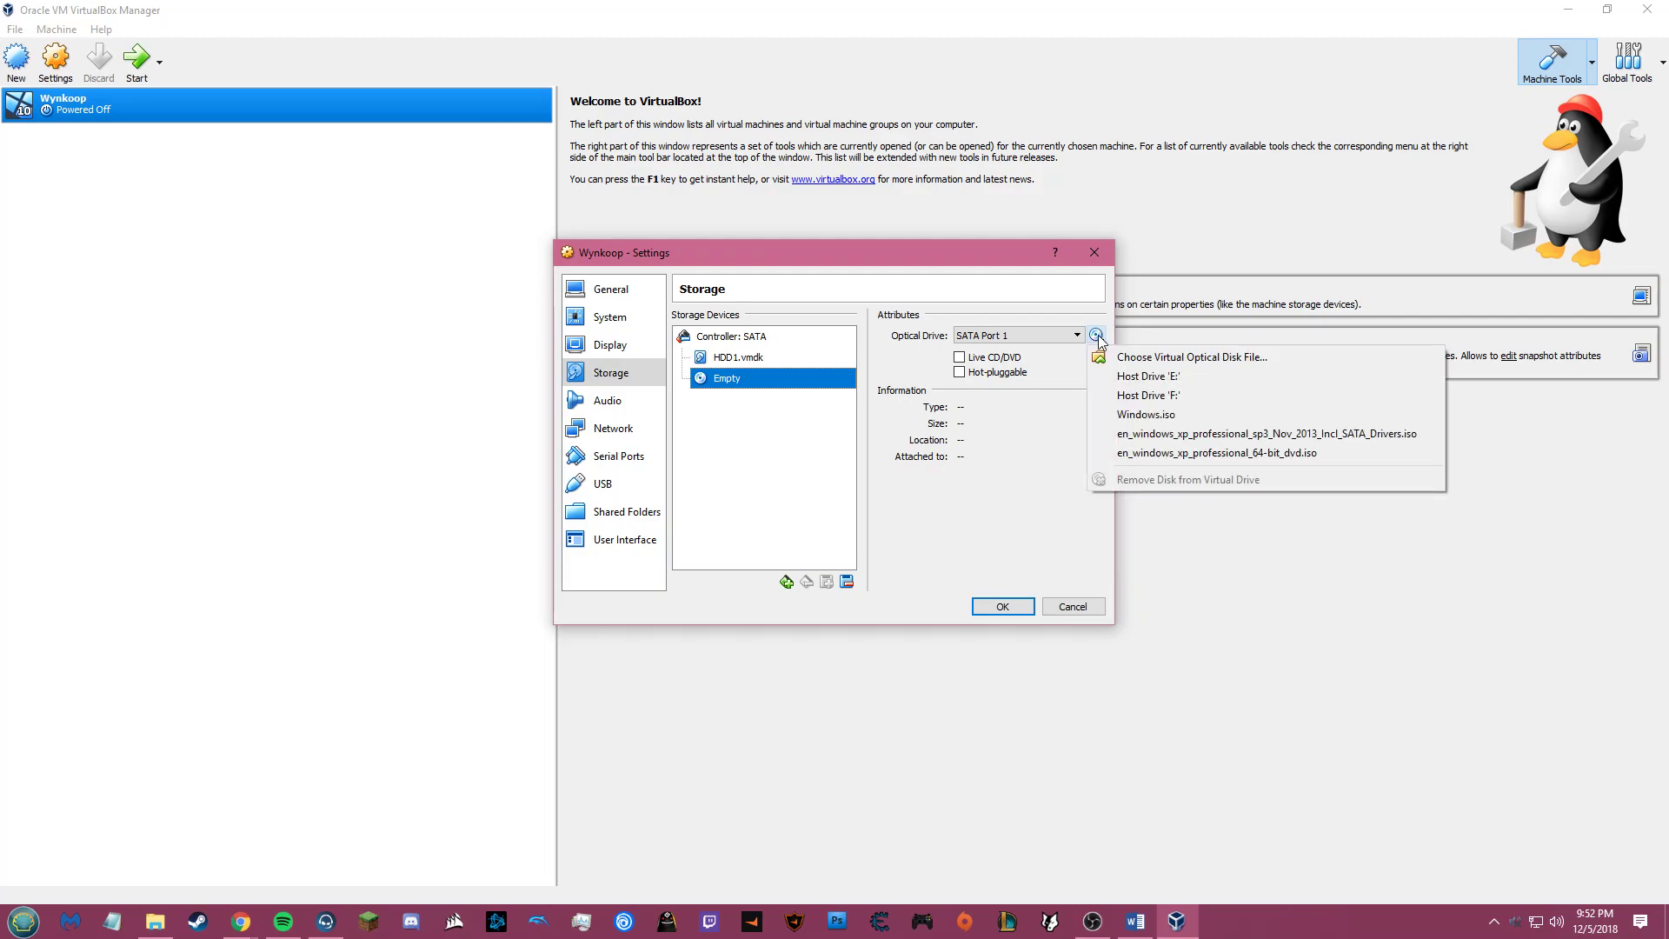
{"action": "left_click", "coordinate": [1097, 338]}
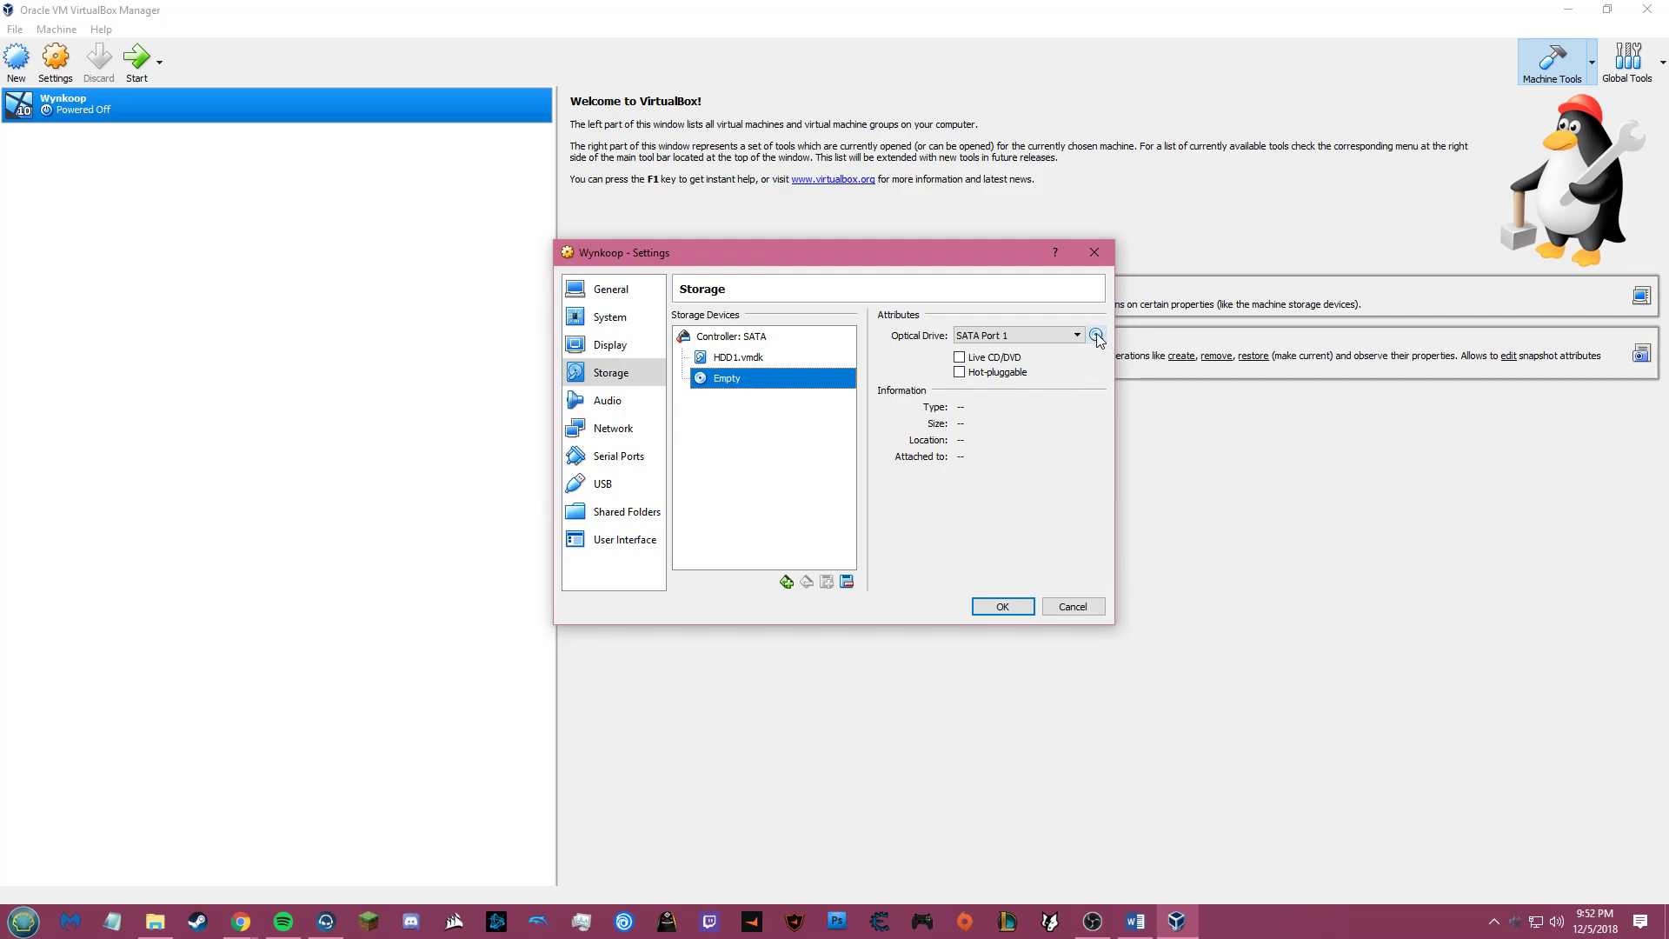
{"action": "left_click", "coordinate": [1096, 337]}
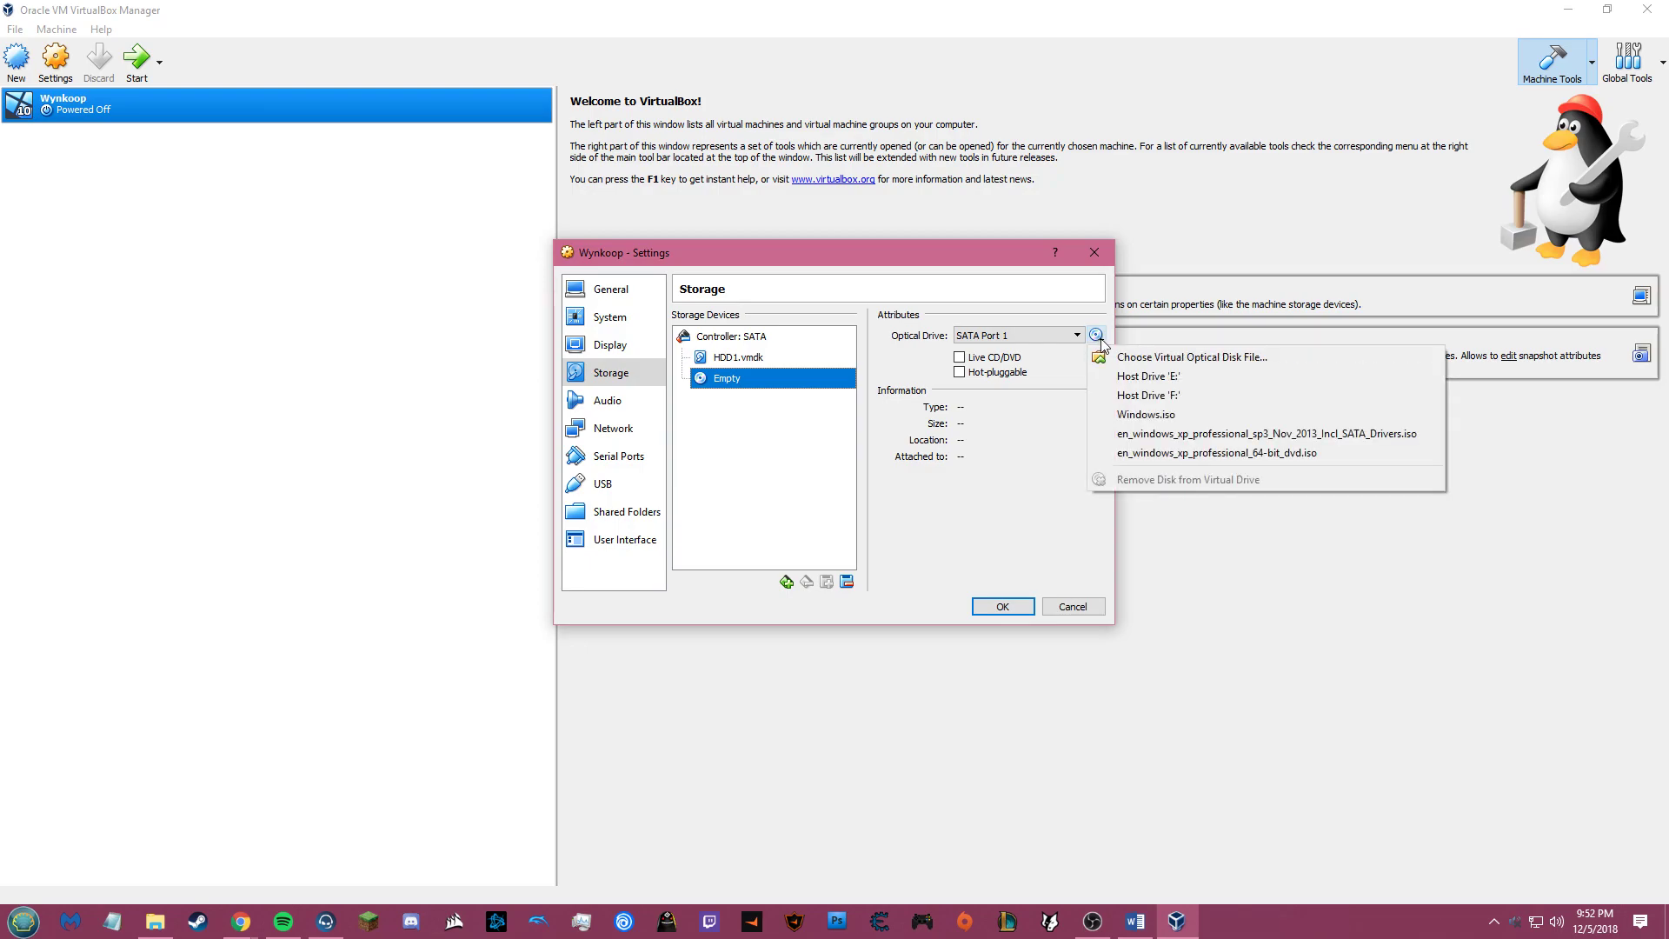
{"action": "left_click", "coordinate": [1124, 357]}
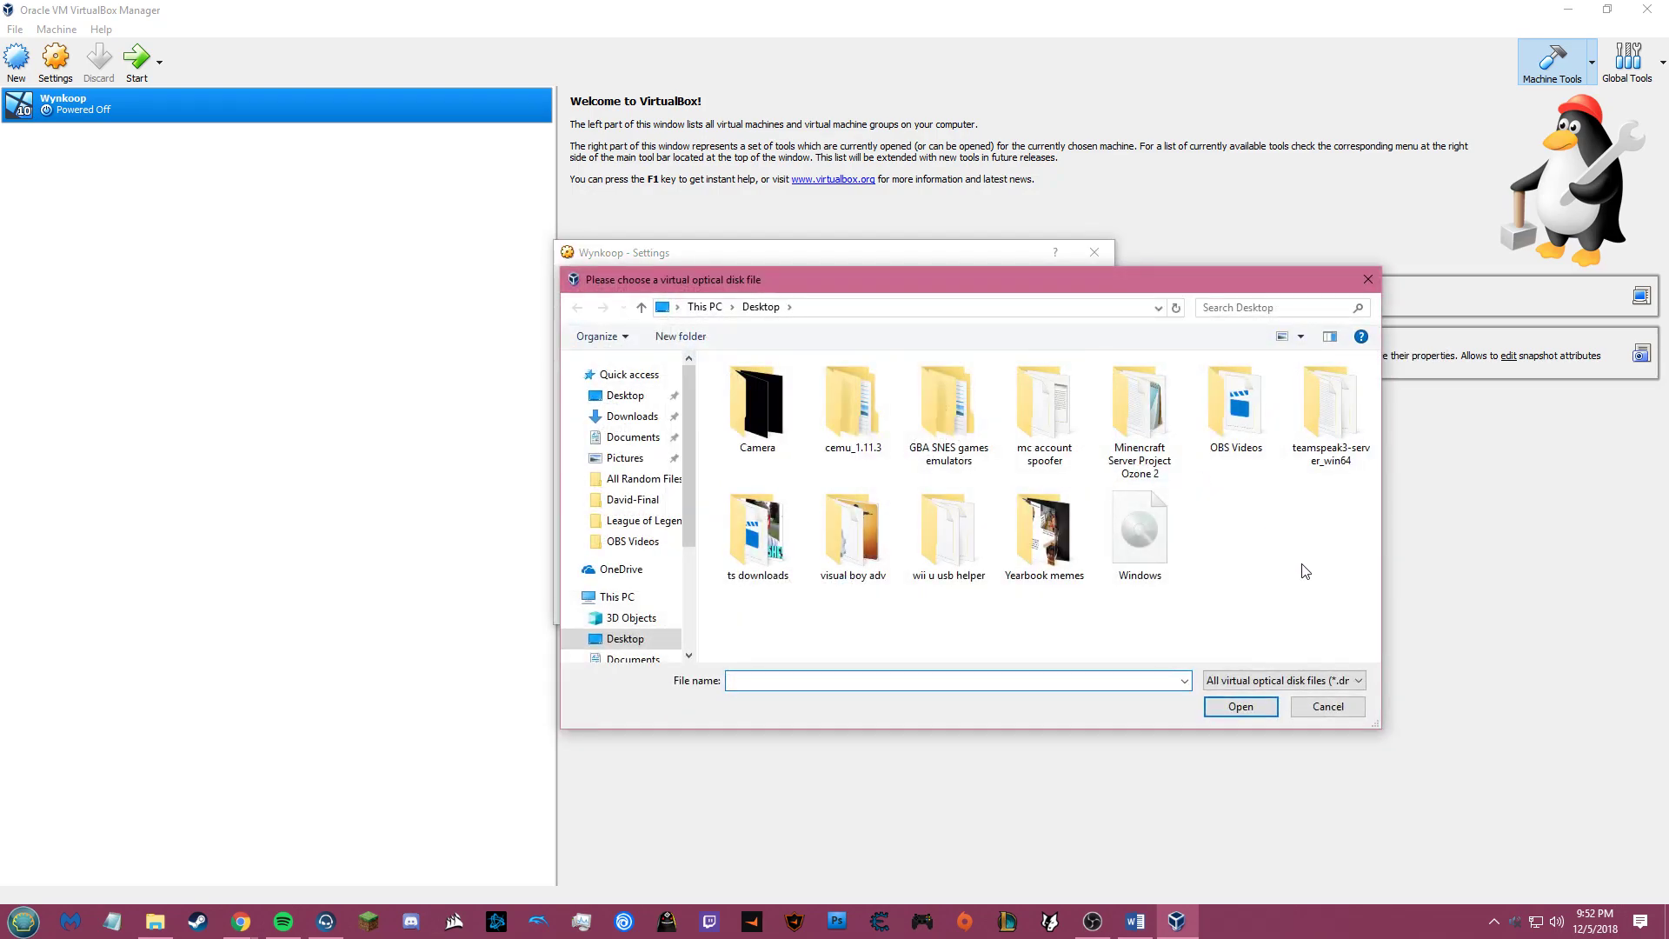
{"action": "left_click", "coordinate": [1146, 543]}
{"action": "left_click", "coordinate": [1240, 707]}
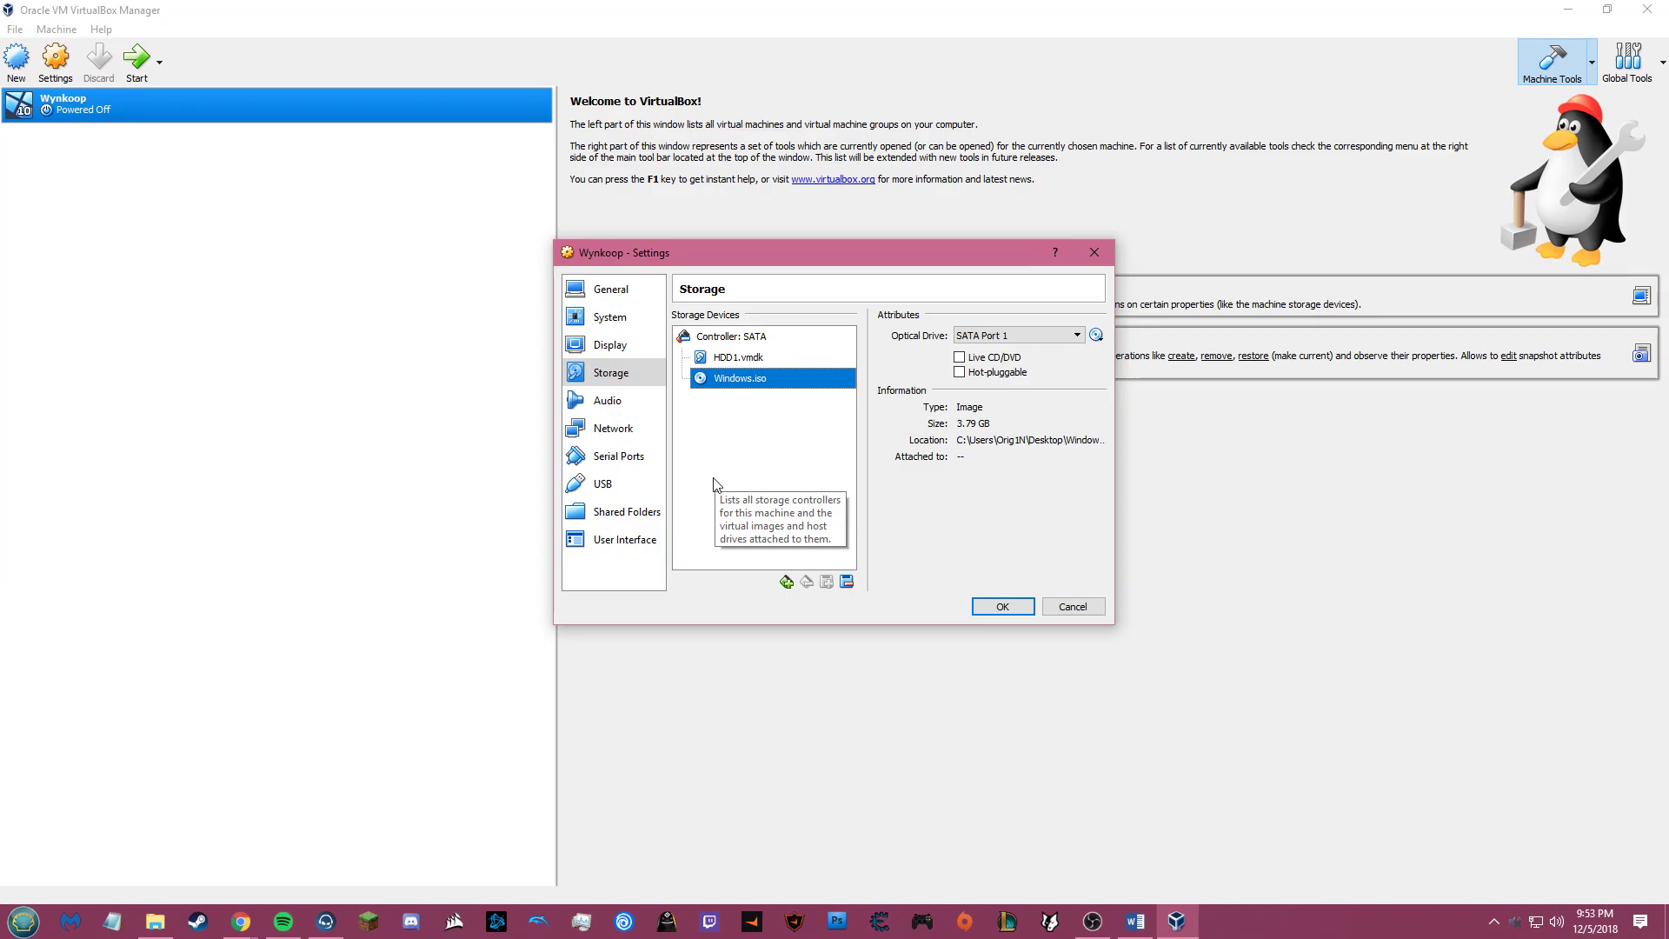
Step: Disable audio for Wynkoop and save the settings with OK
{"action": "left_click", "coordinate": [626, 403]}
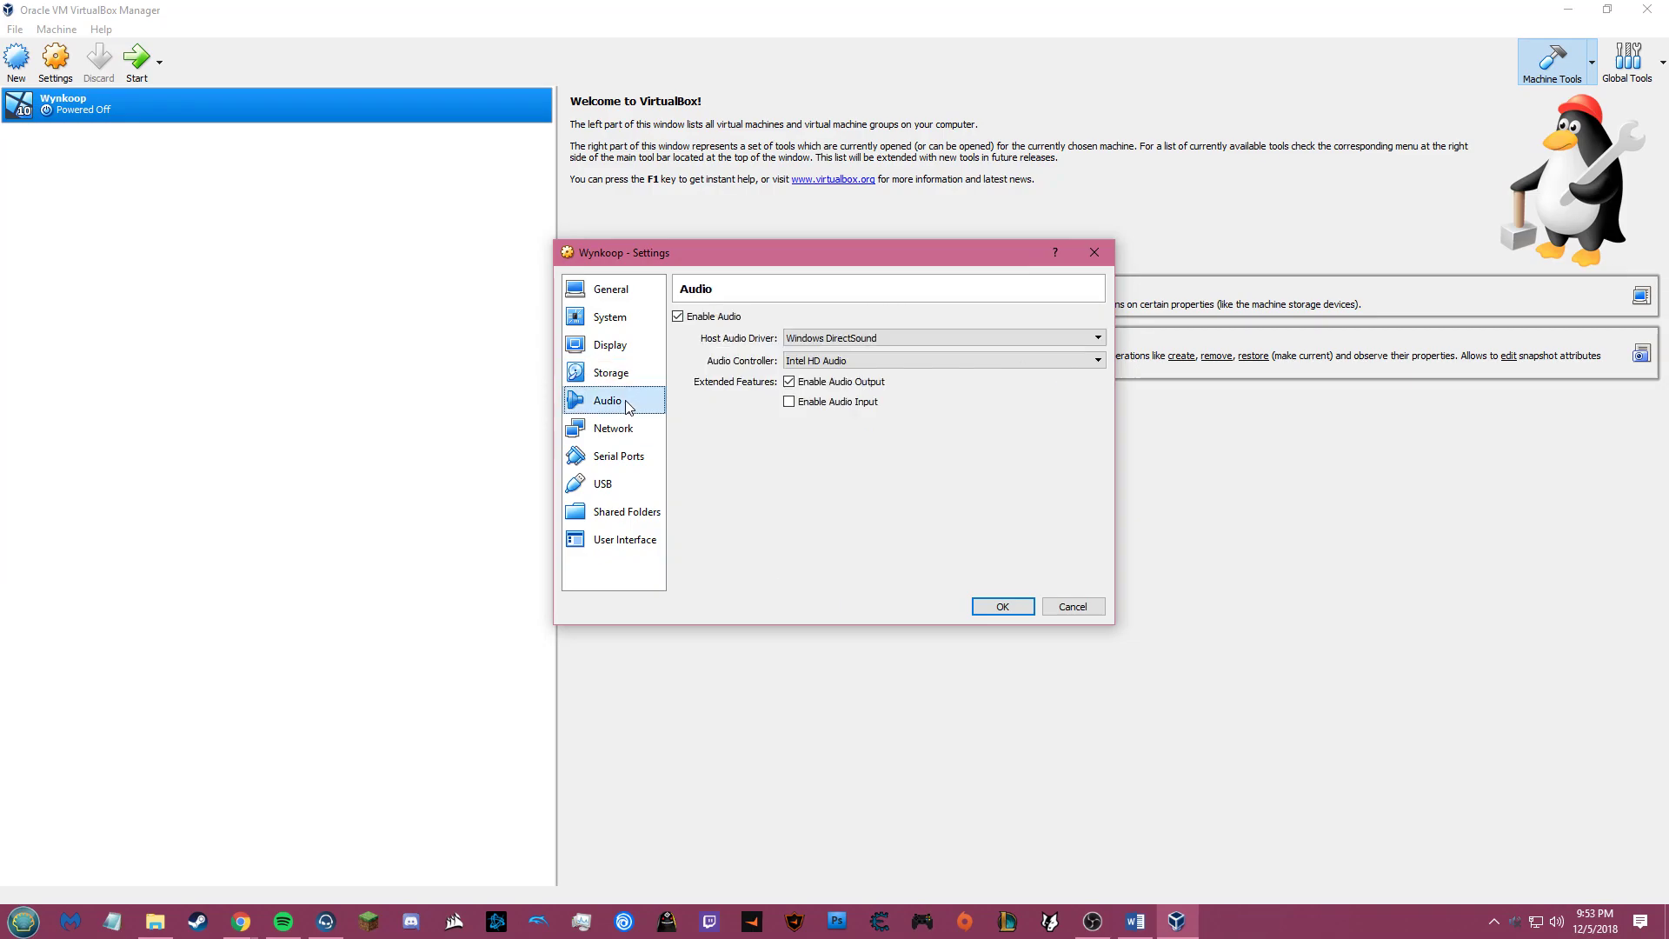
{"action": "left_click", "coordinate": [709, 318]}
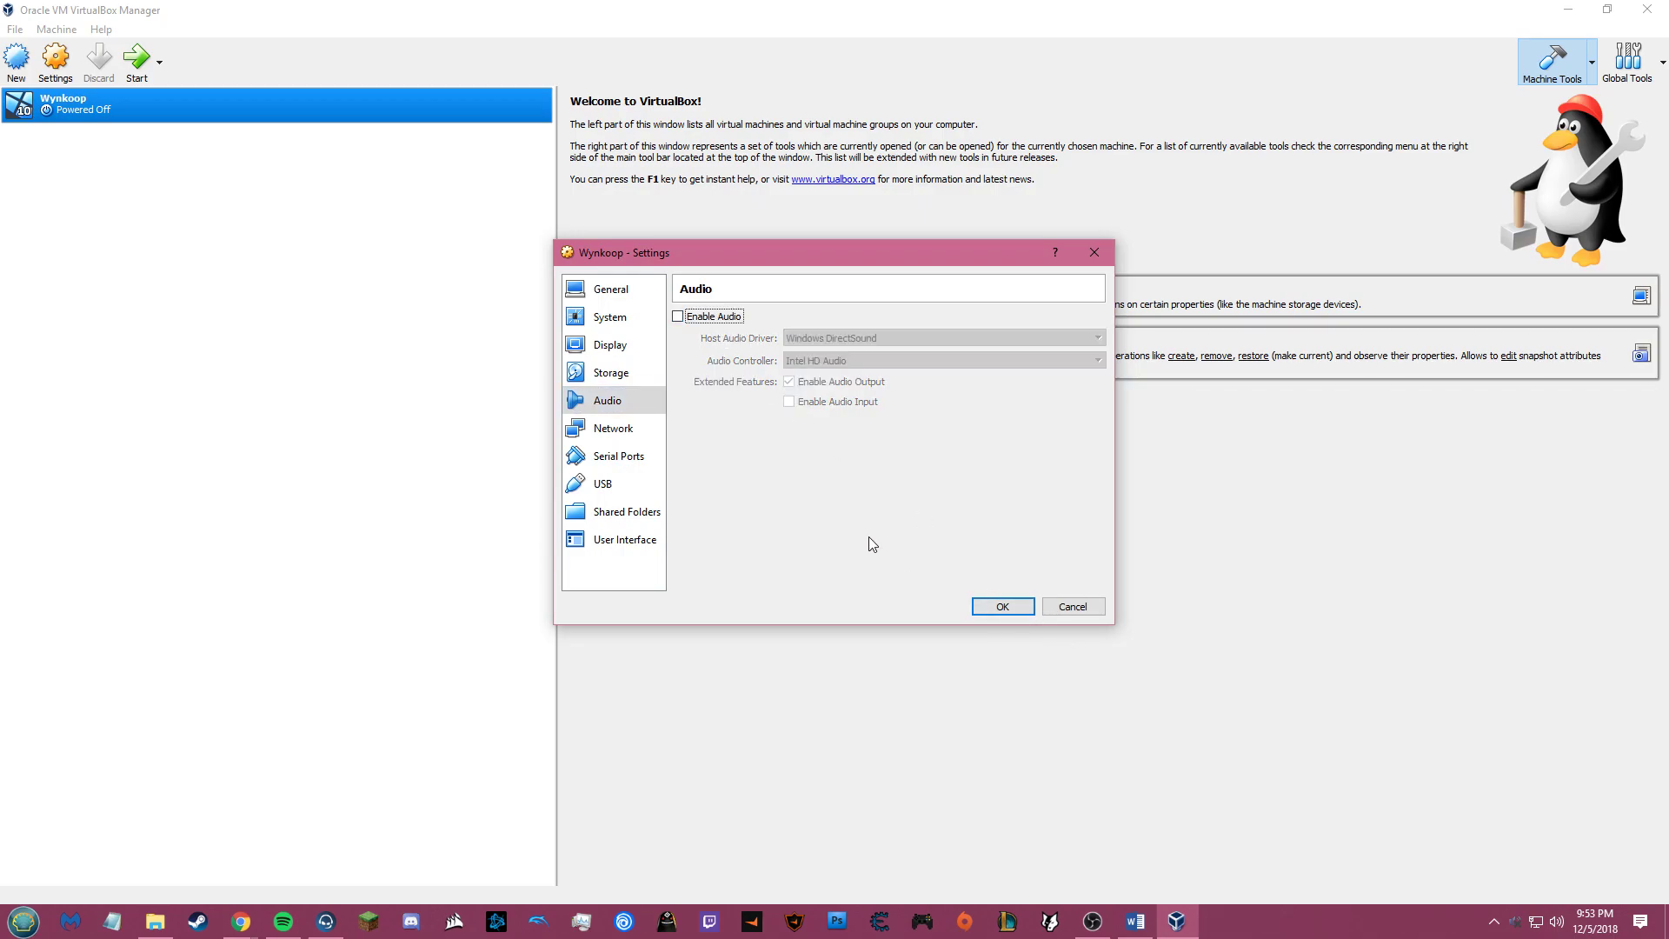
{"action": "left_click", "coordinate": [1001, 606]}
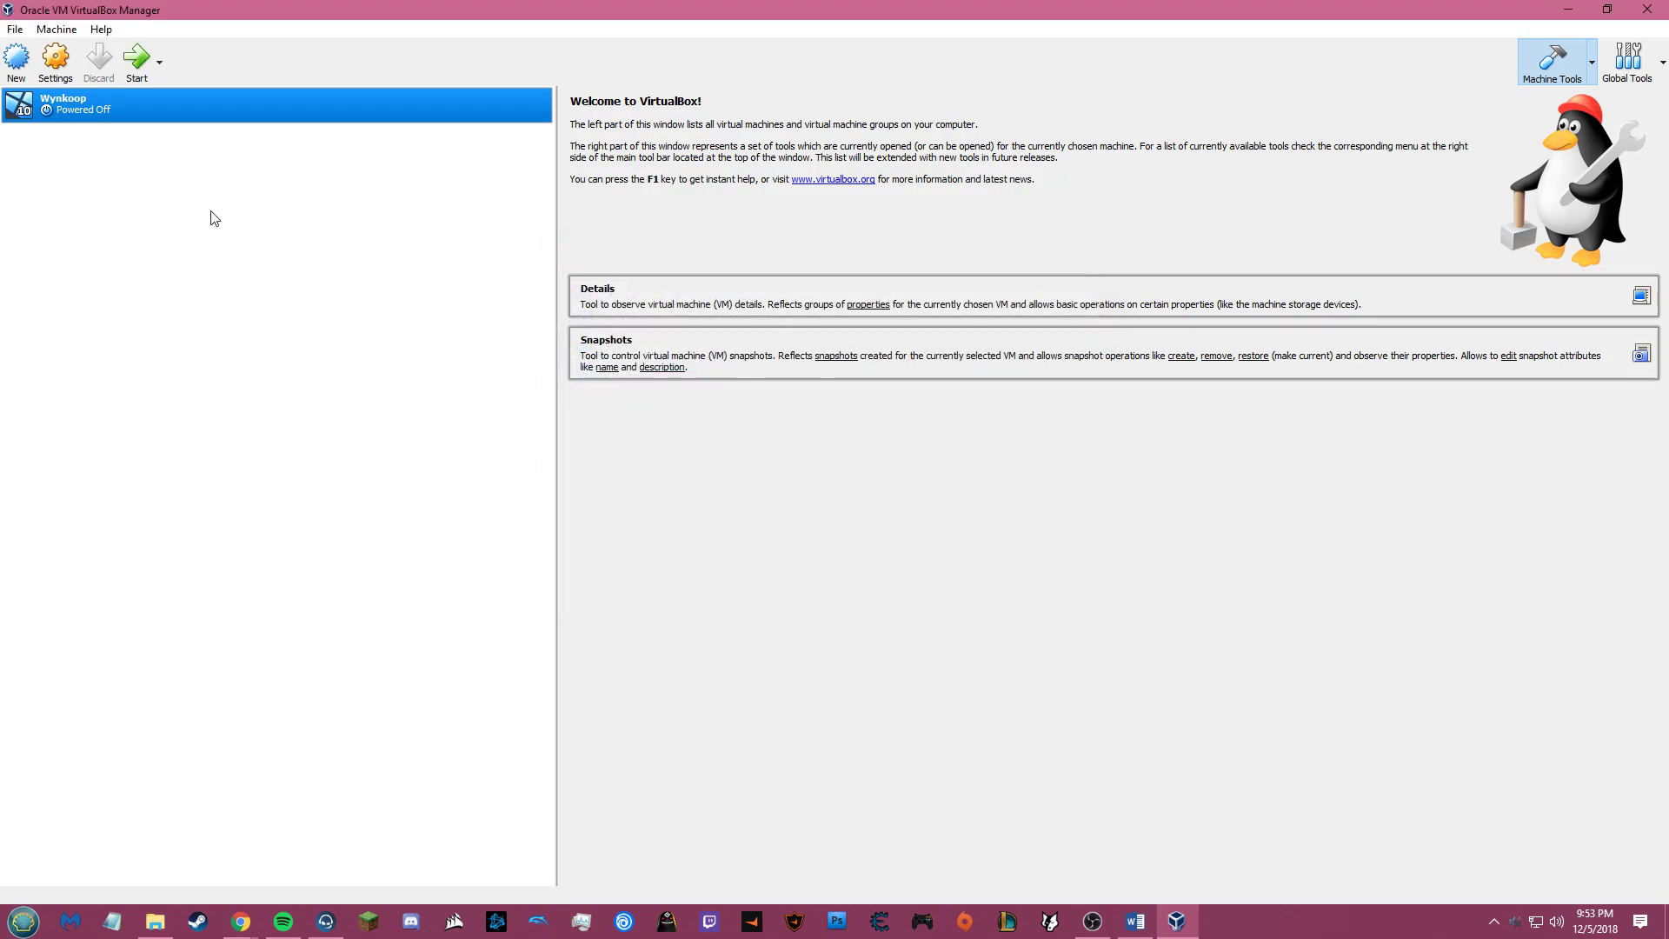
Step: Create a Wynkoop desktop shortcut and restore the manager to a smaller window
{"action": "right_click", "coordinate": [107, 109]}
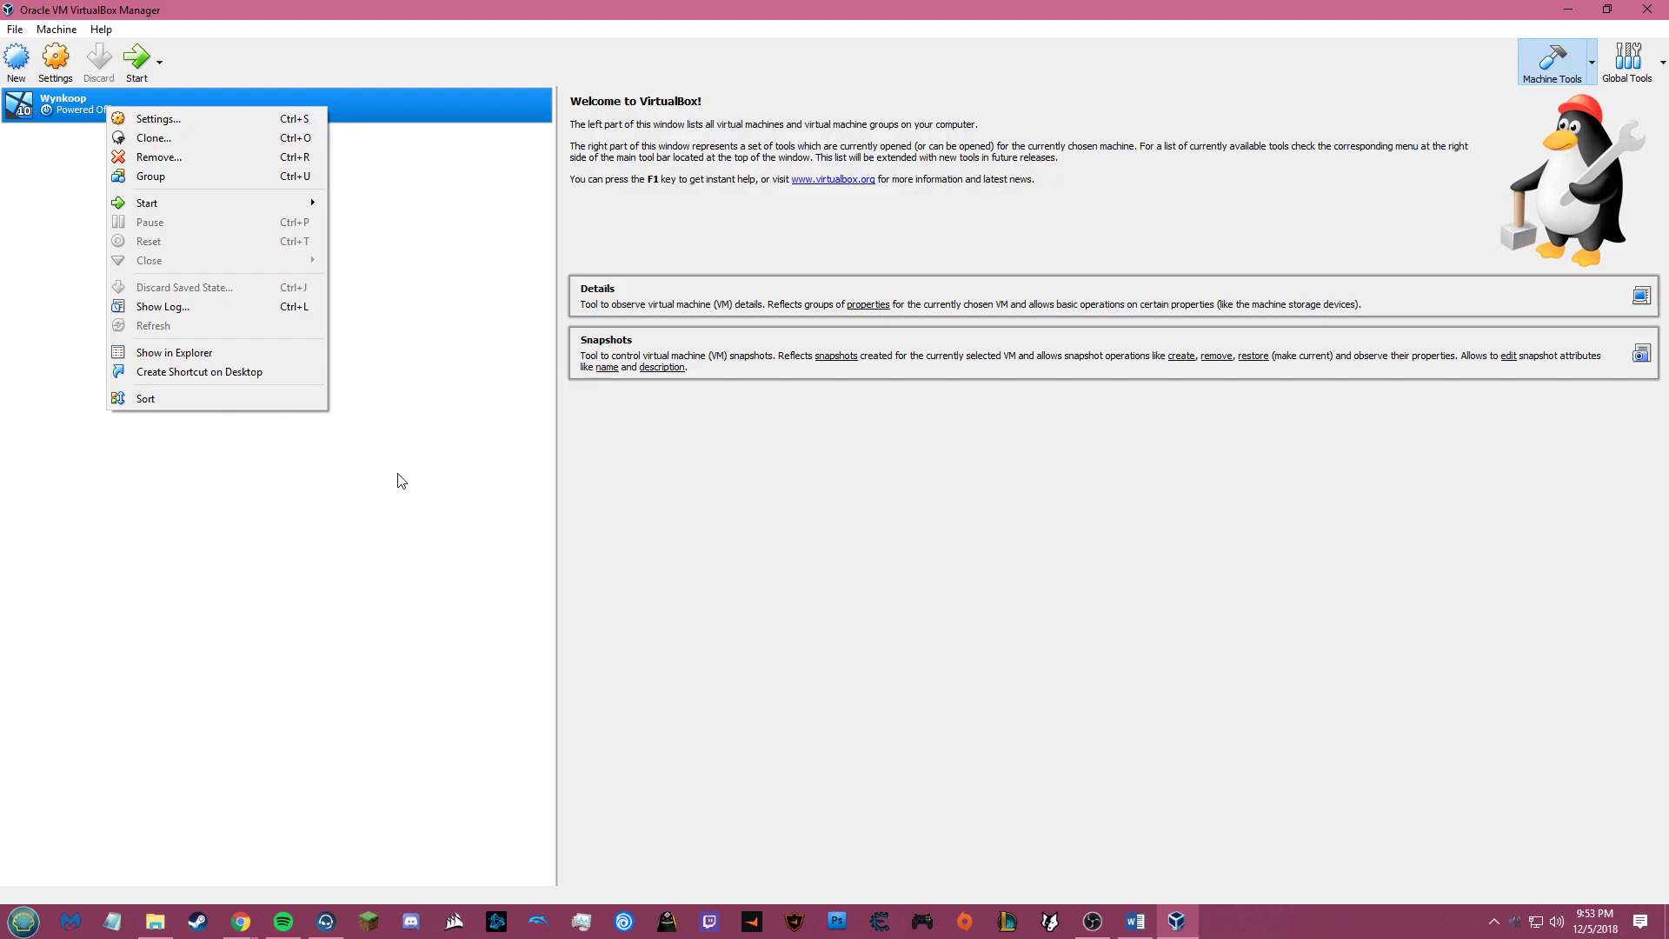
{"action": "left_click", "coordinate": [217, 372]}
{"action": "left_click_drag", "start_coordinate": [1546, 8], "coordinate": [1337, 97]}
{"action": "left_click", "coordinate": [158, 619]}
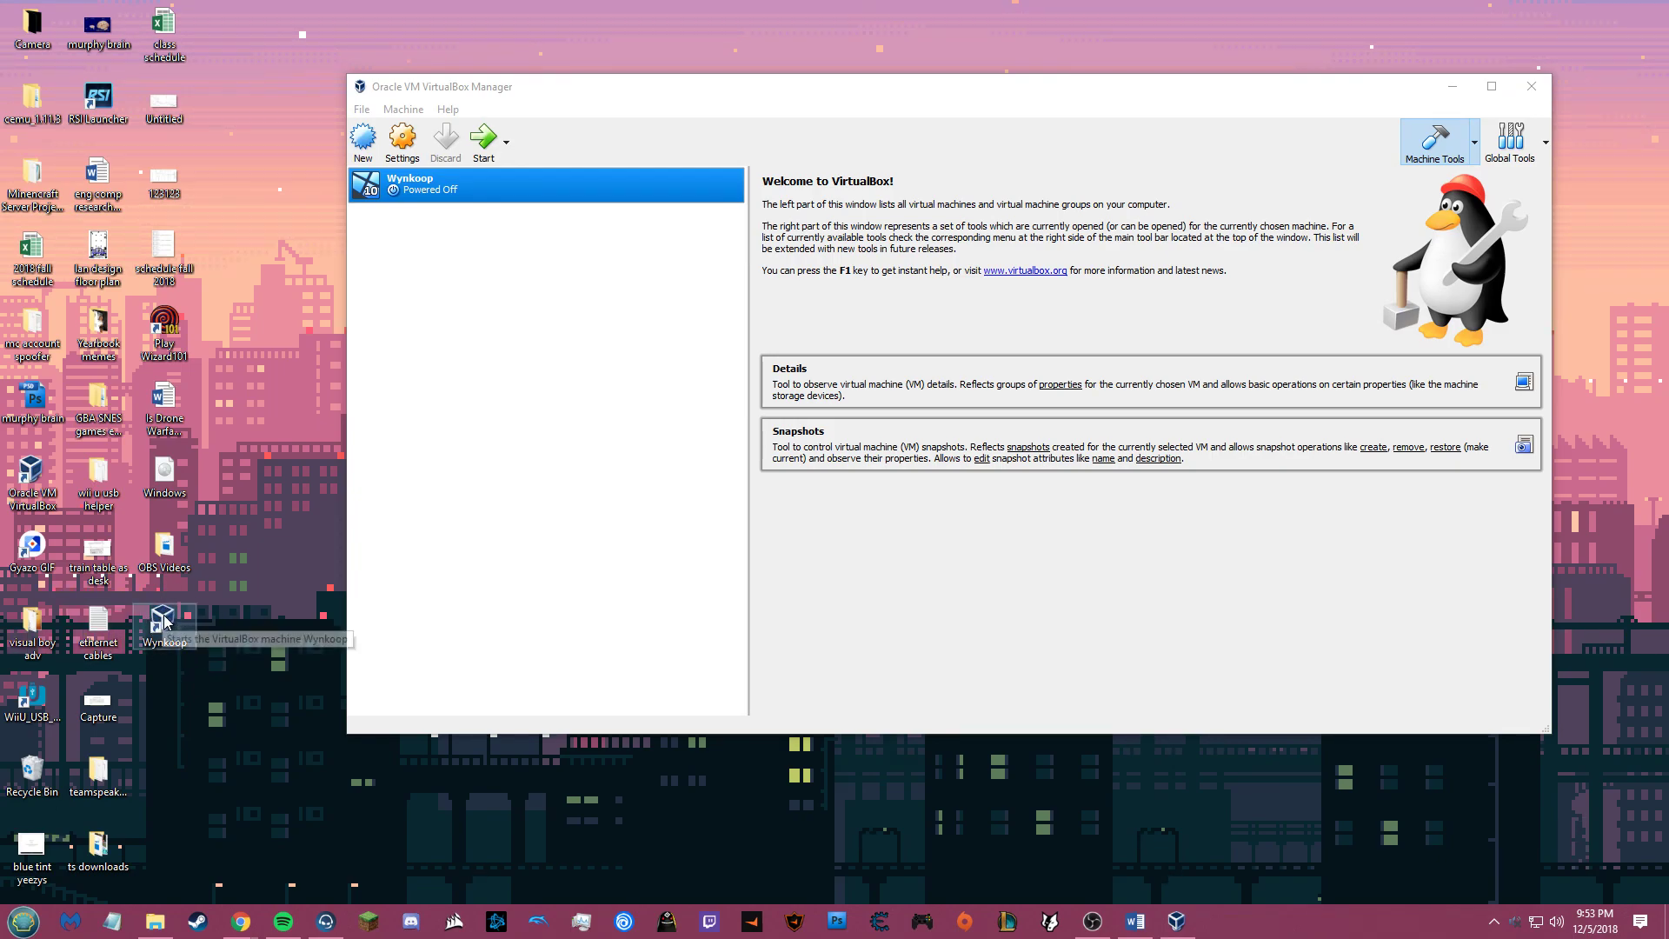
{"action": "left_click", "coordinate": [363, 586]}
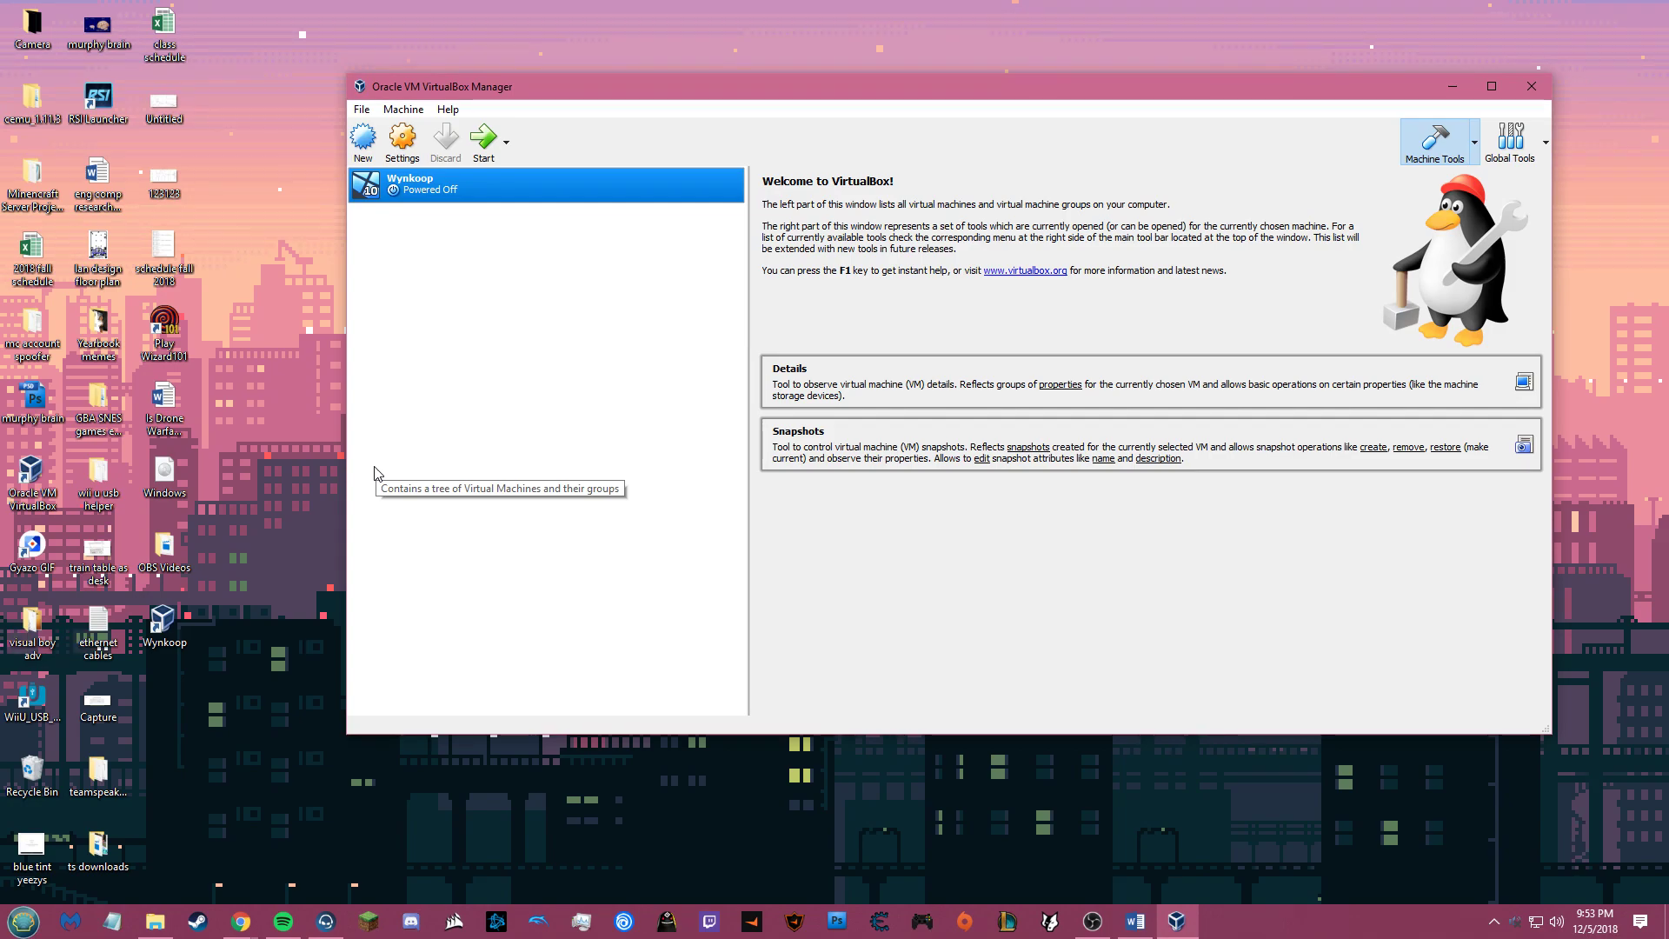
Step: In Wynkoop's network settings, set Adapter 1 to Bridged Adapter with Cable Connected unchecked
{"action": "left_click", "coordinate": [403, 138]}
{"action": "left_click", "coordinate": [749, 385]}
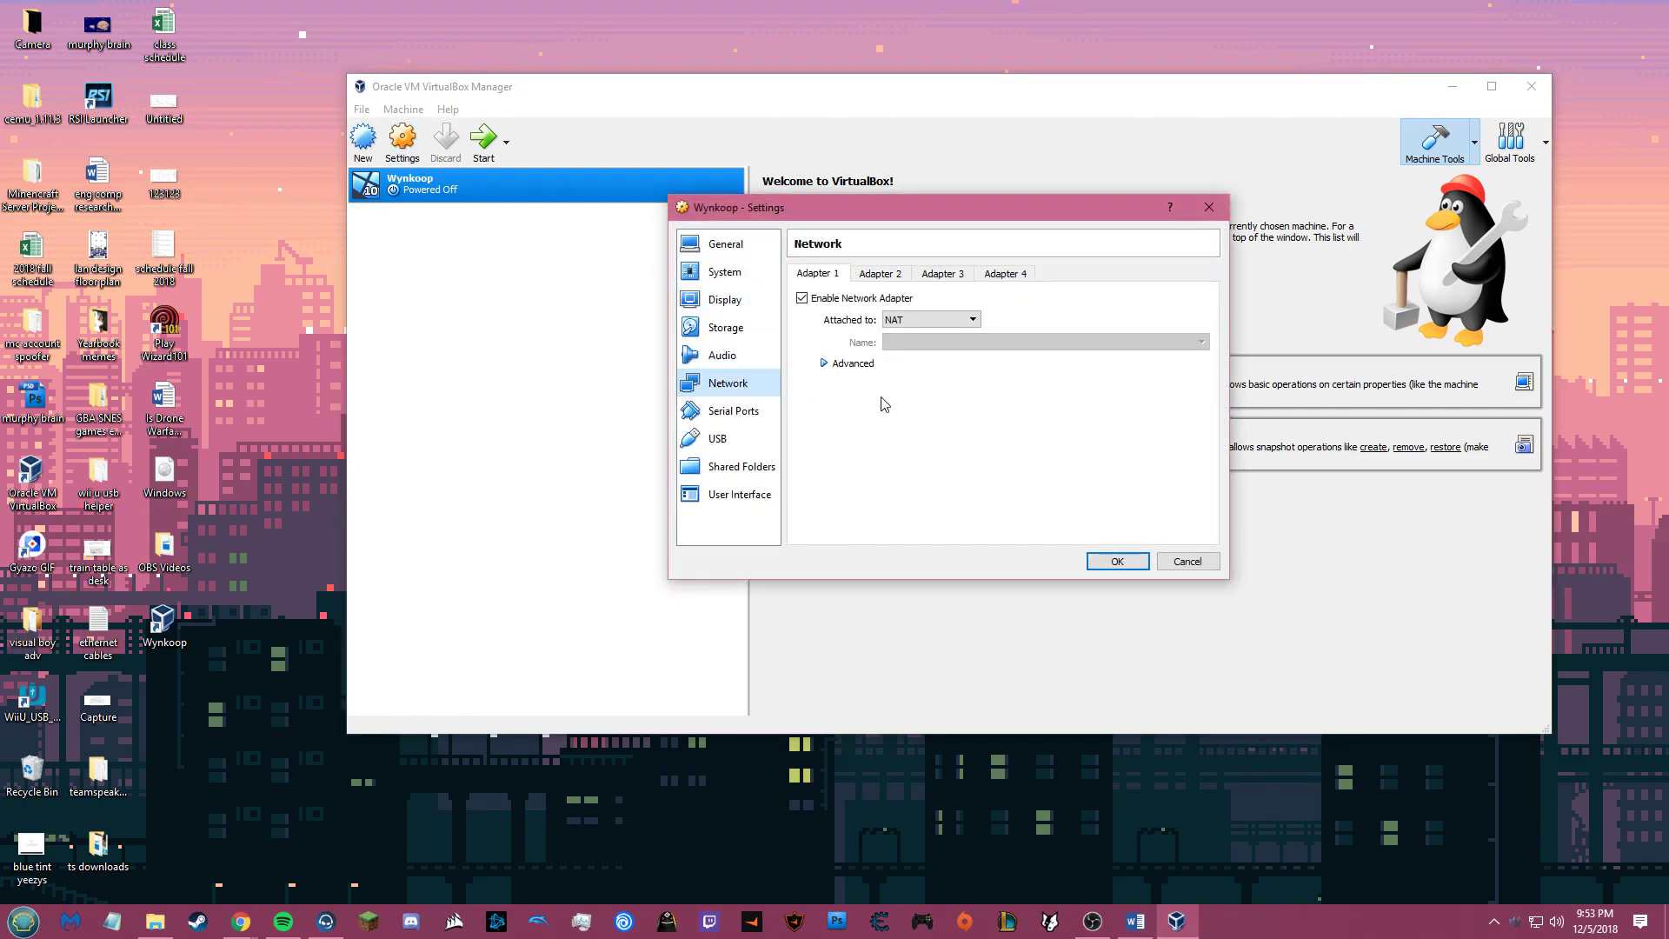
{"action": "left_click", "coordinate": [917, 324]}
{"action": "left_click", "coordinate": [917, 323]}
{"action": "left_click", "coordinate": [917, 325]}
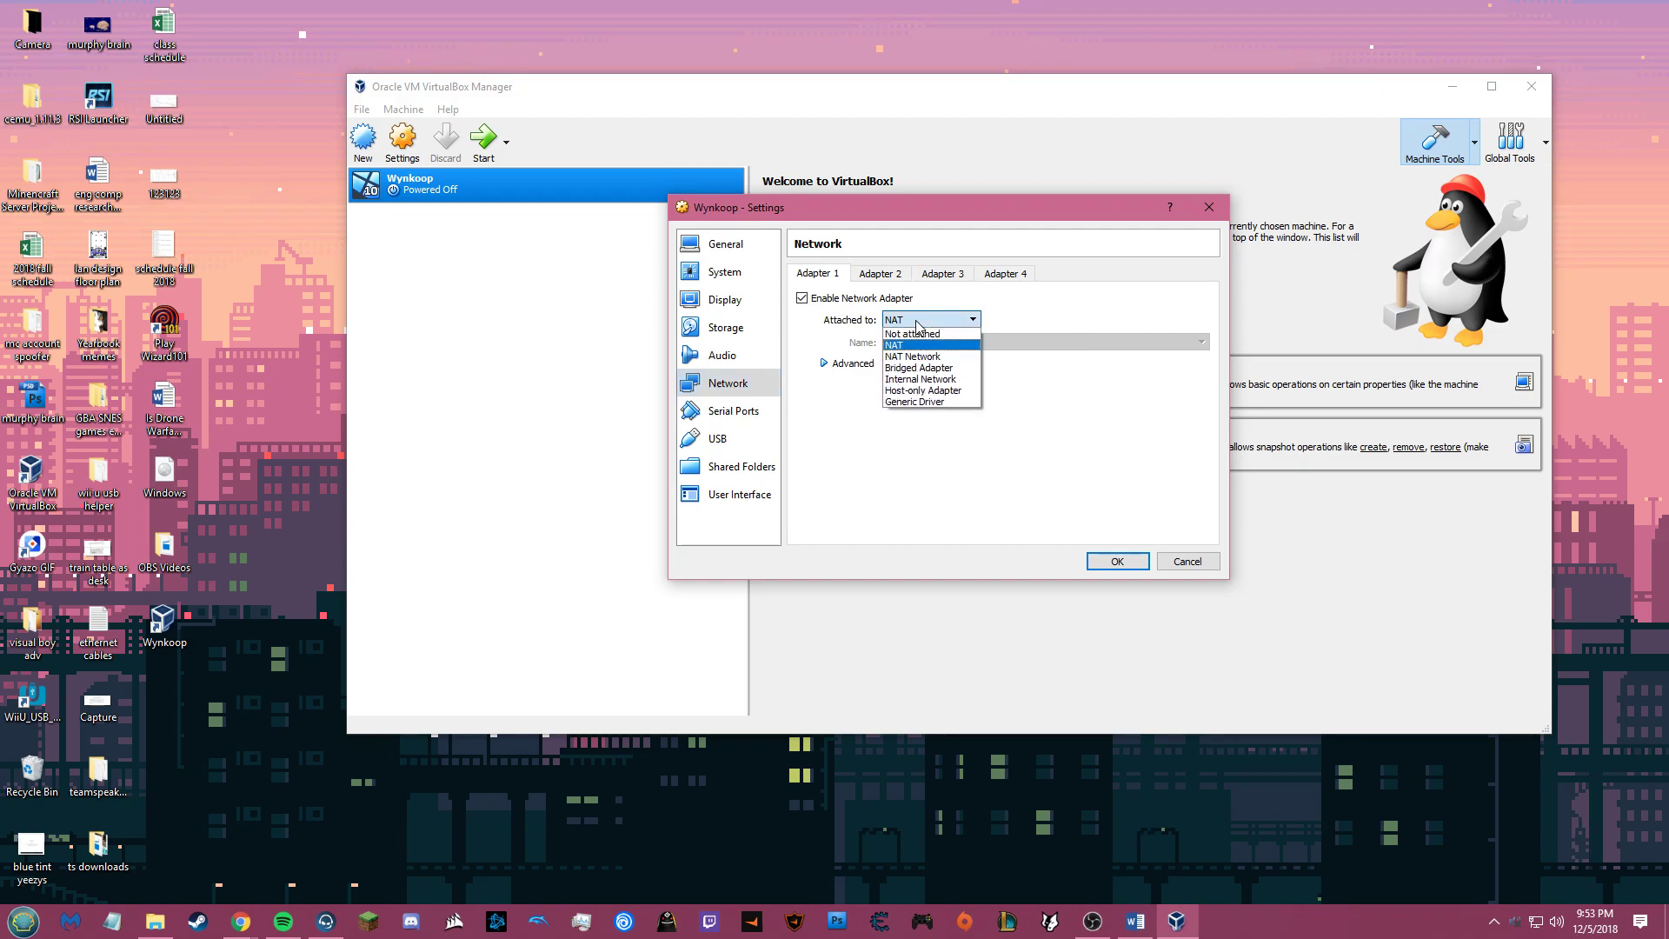
{"action": "left_click", "coordinate": [918, 368]}
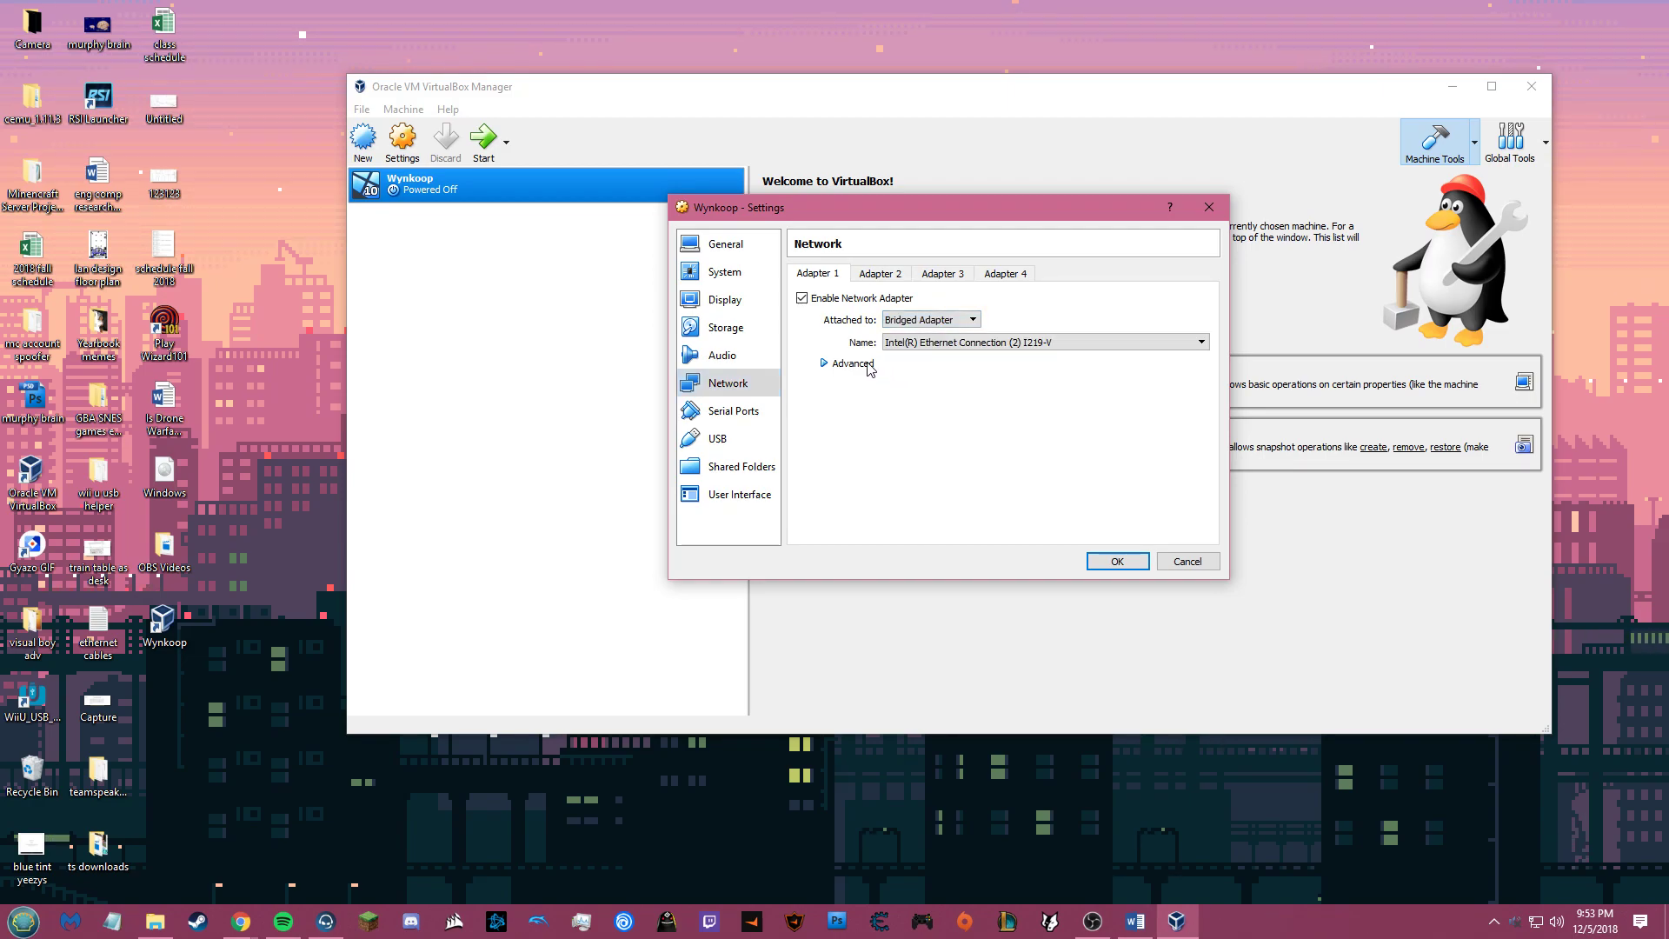
{"action": "left_click", "coordinate": [828, 365]}
{"action": "left_click", "coordinate": [910, 453]}
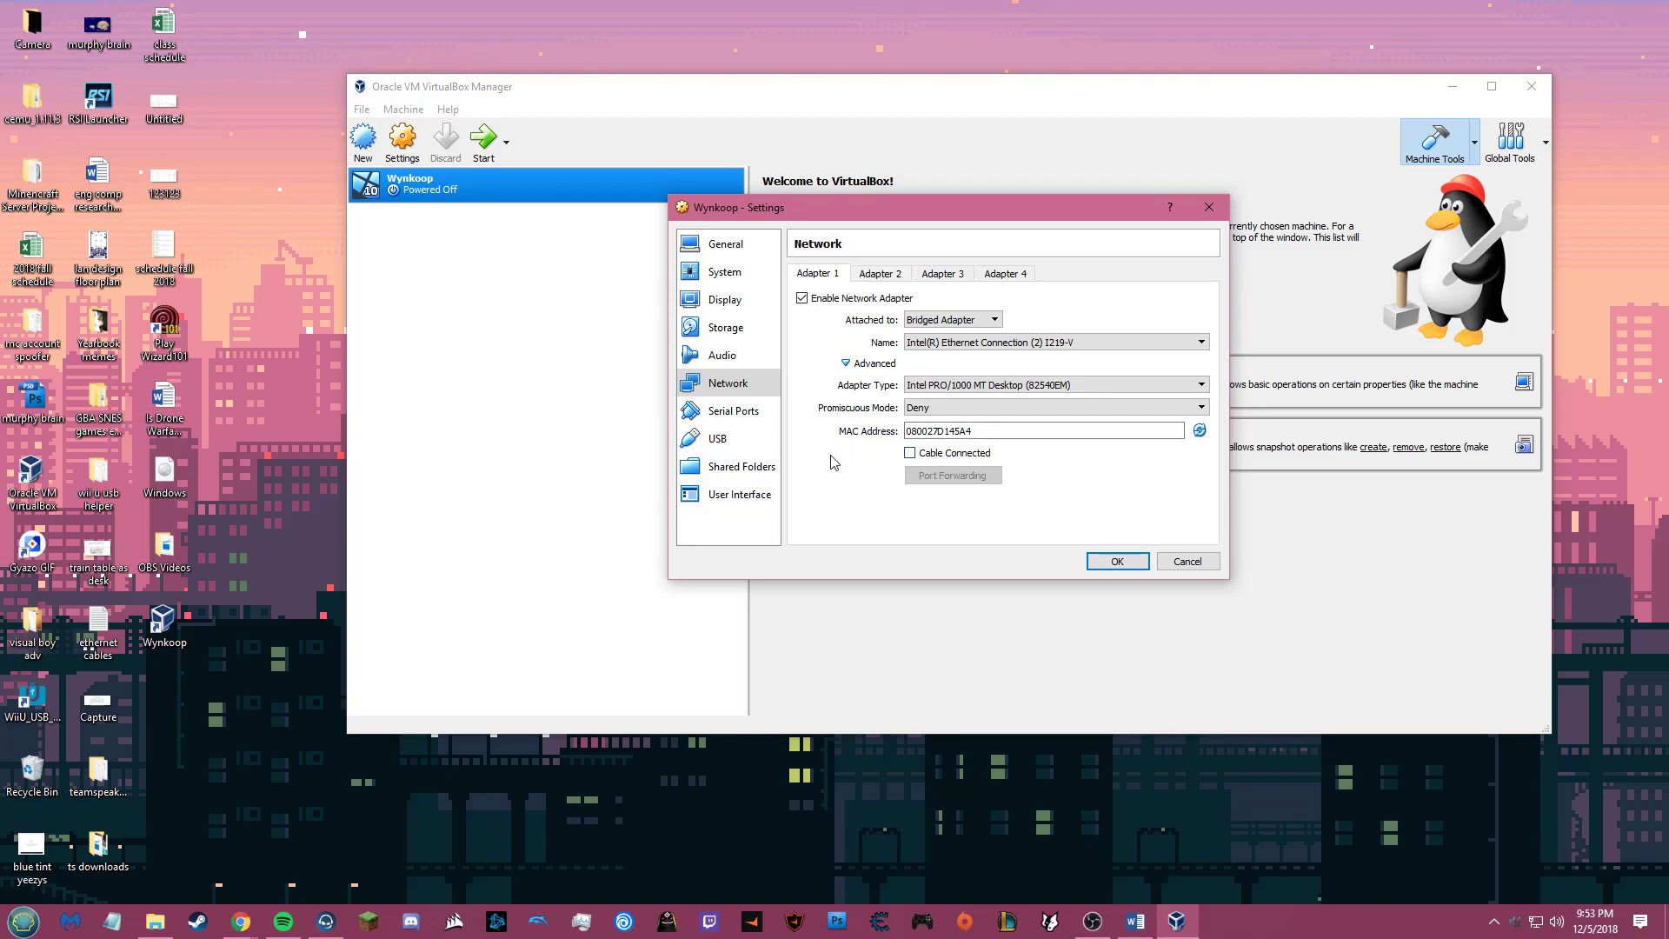
Step: Enable Adapter 2 attached to Internal Network intnet, then go to Shared Folders
{"action": "left_click", "coordinate": [880, 276]}
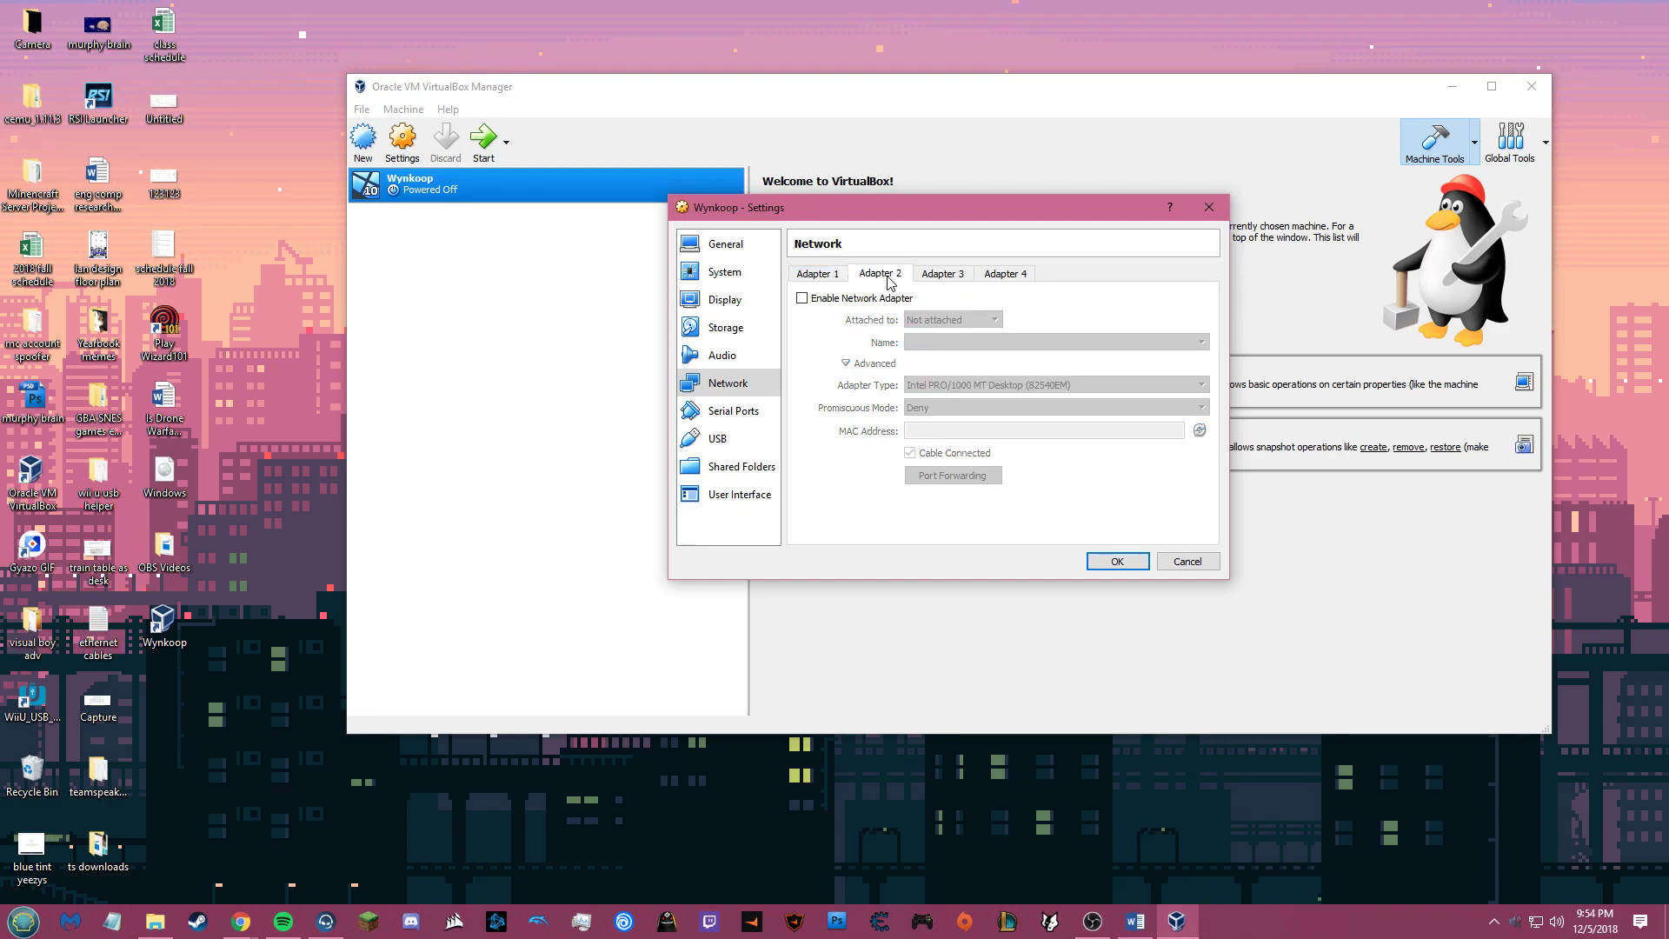
{"action": "left_click", "coordinate": [814, 299]}
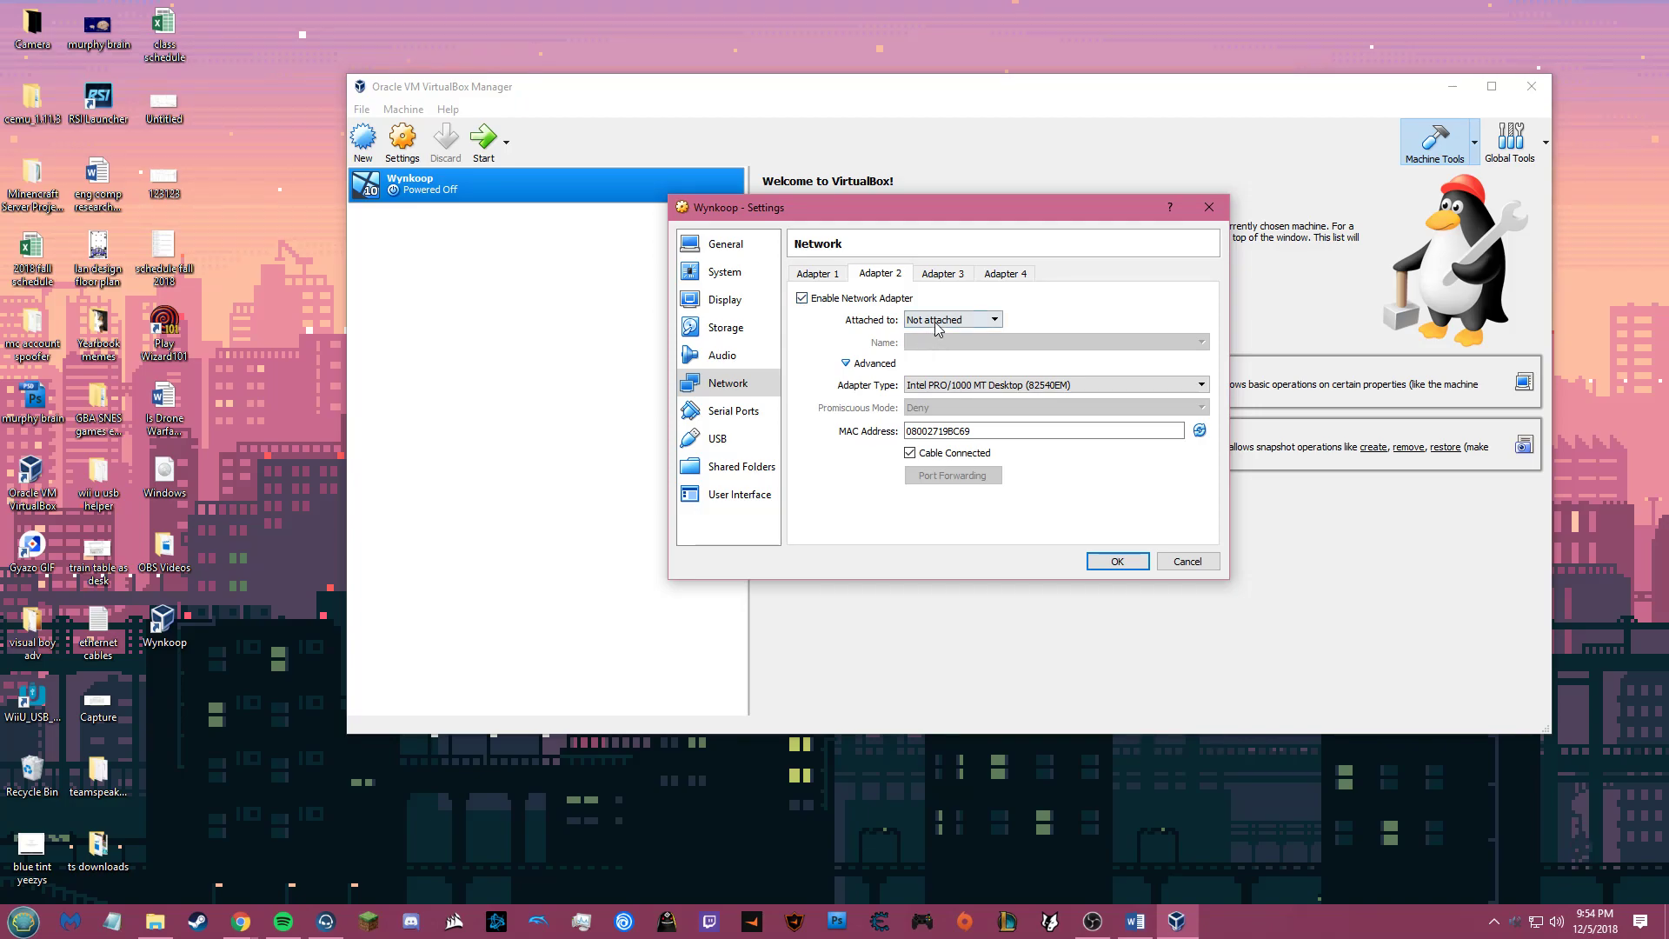
{"action": "left_click", "coordinate": [937, 326]}
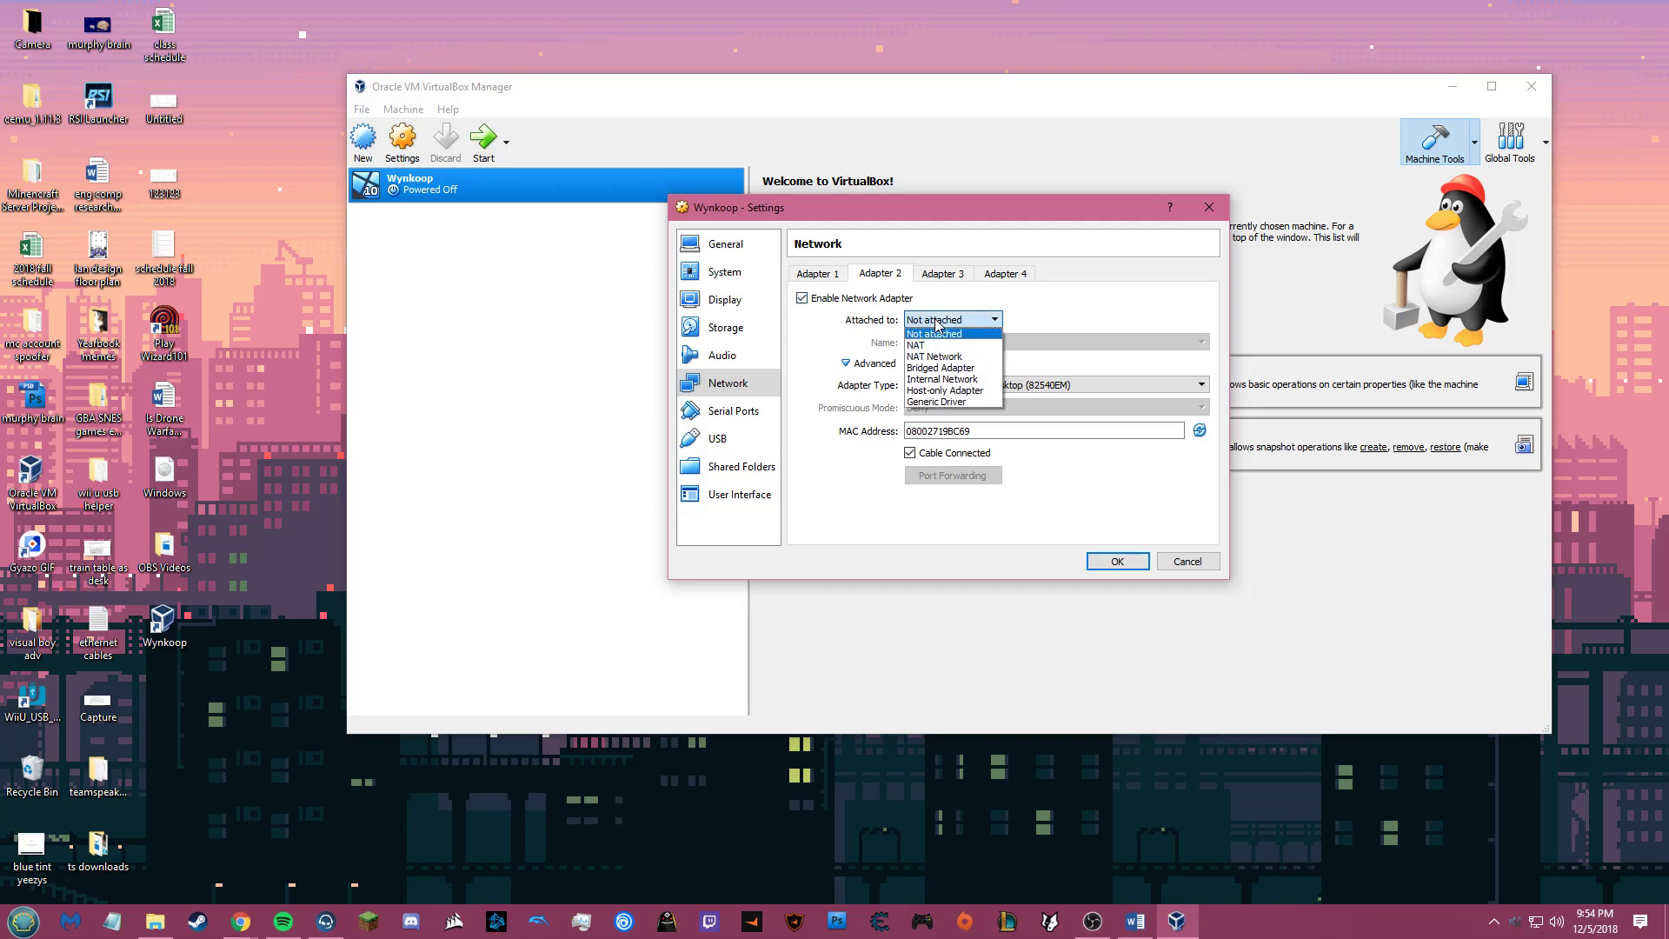
{"action": "left_click", "coordinate": [941, 379]}
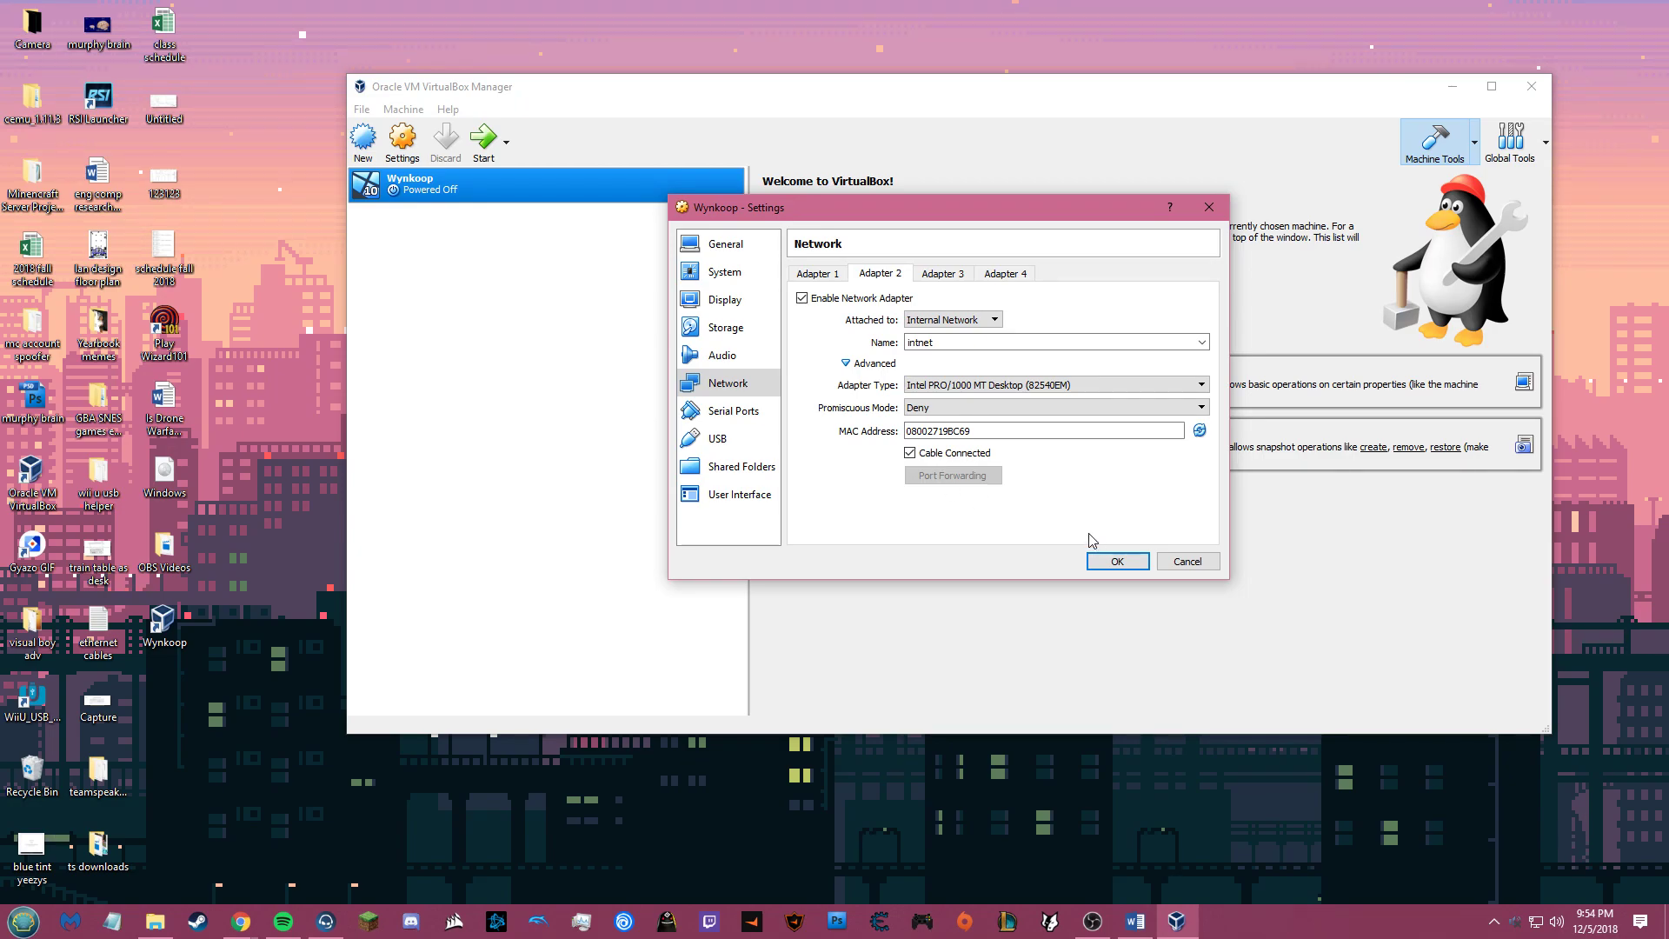
{"action": "left_click", "coordinate": [749, 470]}
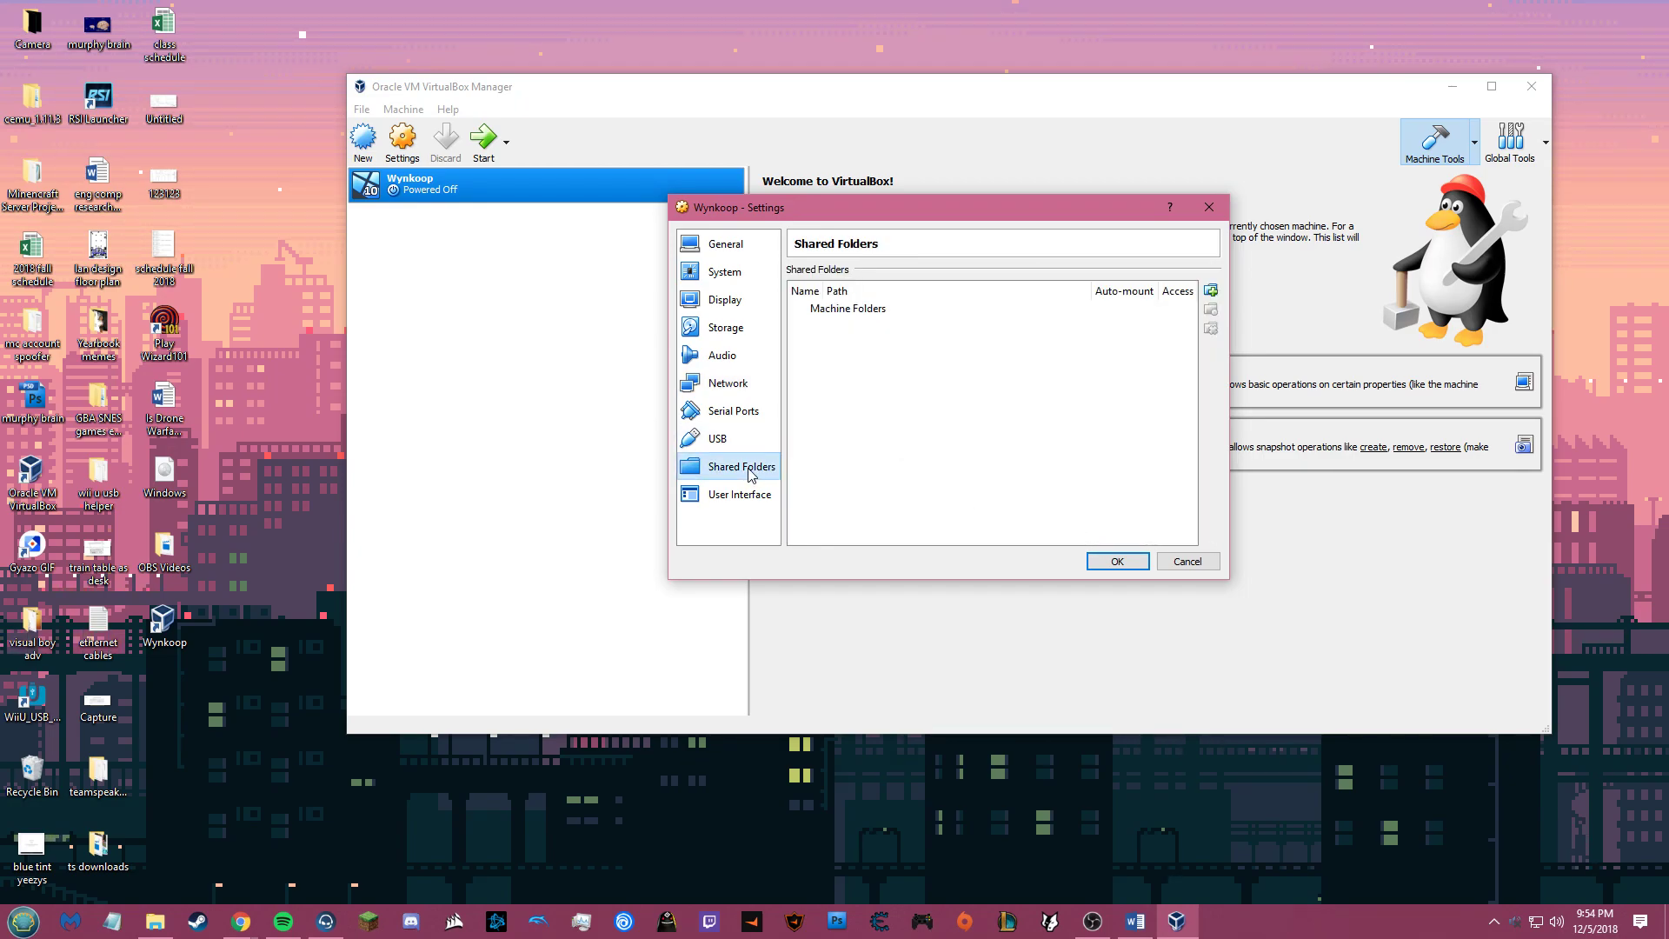
Step: Add a shared folder, replacing the old C:\share with a newly created C:\share folder
{"action": "left_click", "coordinate": [1211, 291]}
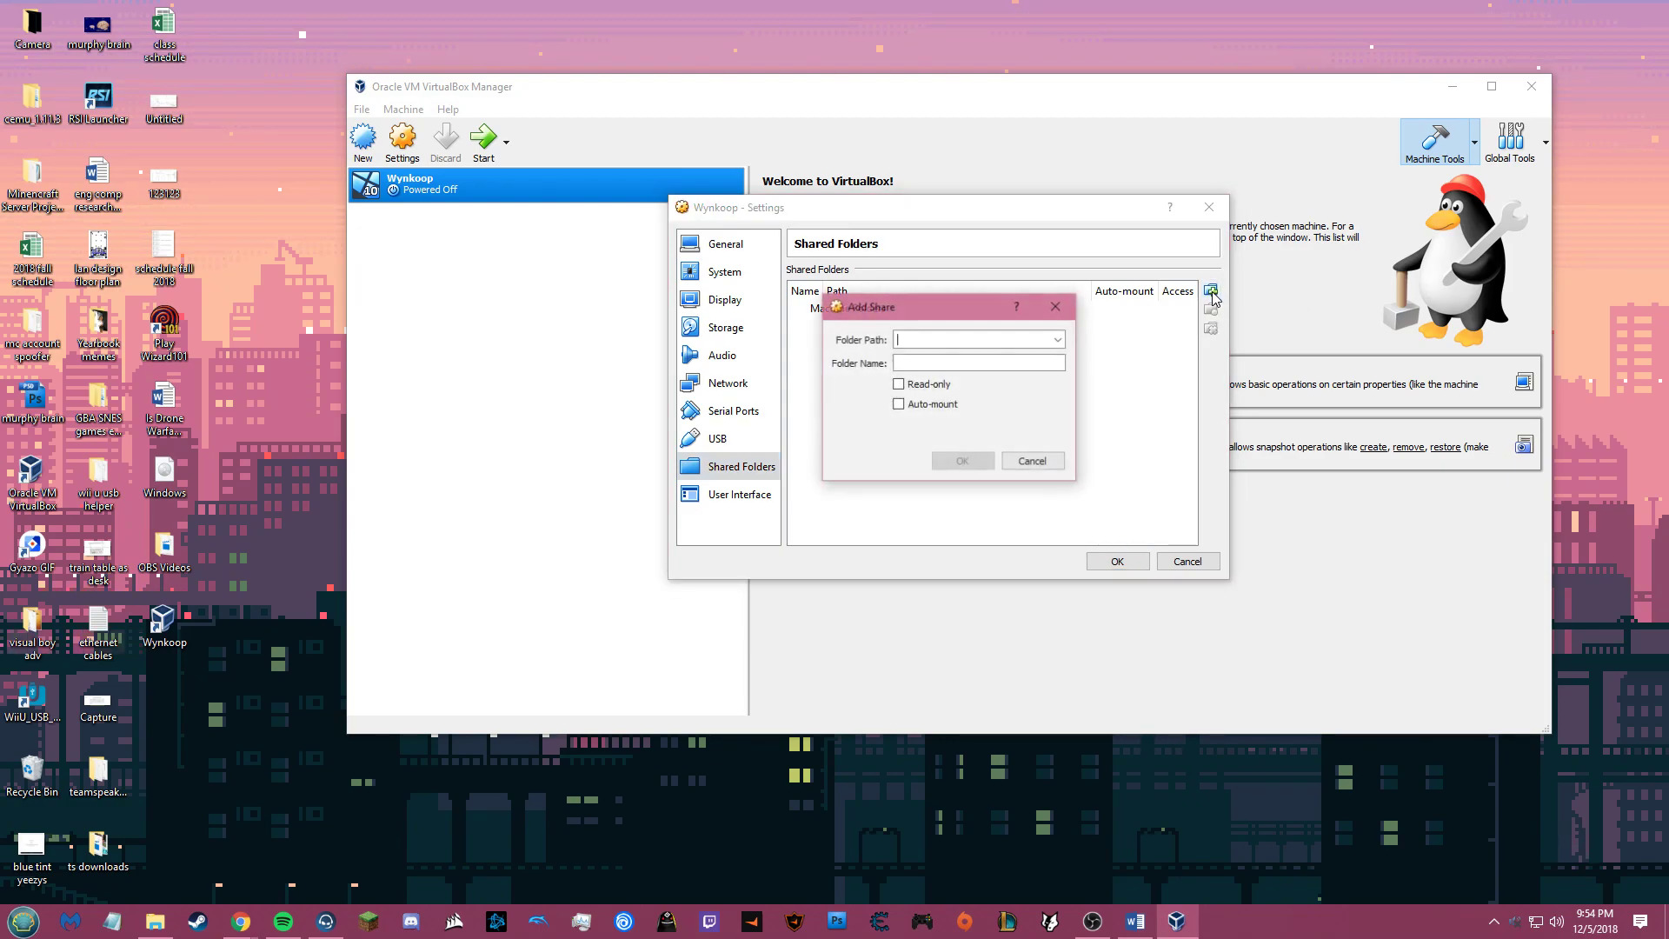
{"action": "left_click", "coordinate": [1059, 341]}
{"action": "left_click", "coordinate": [930, 371]}
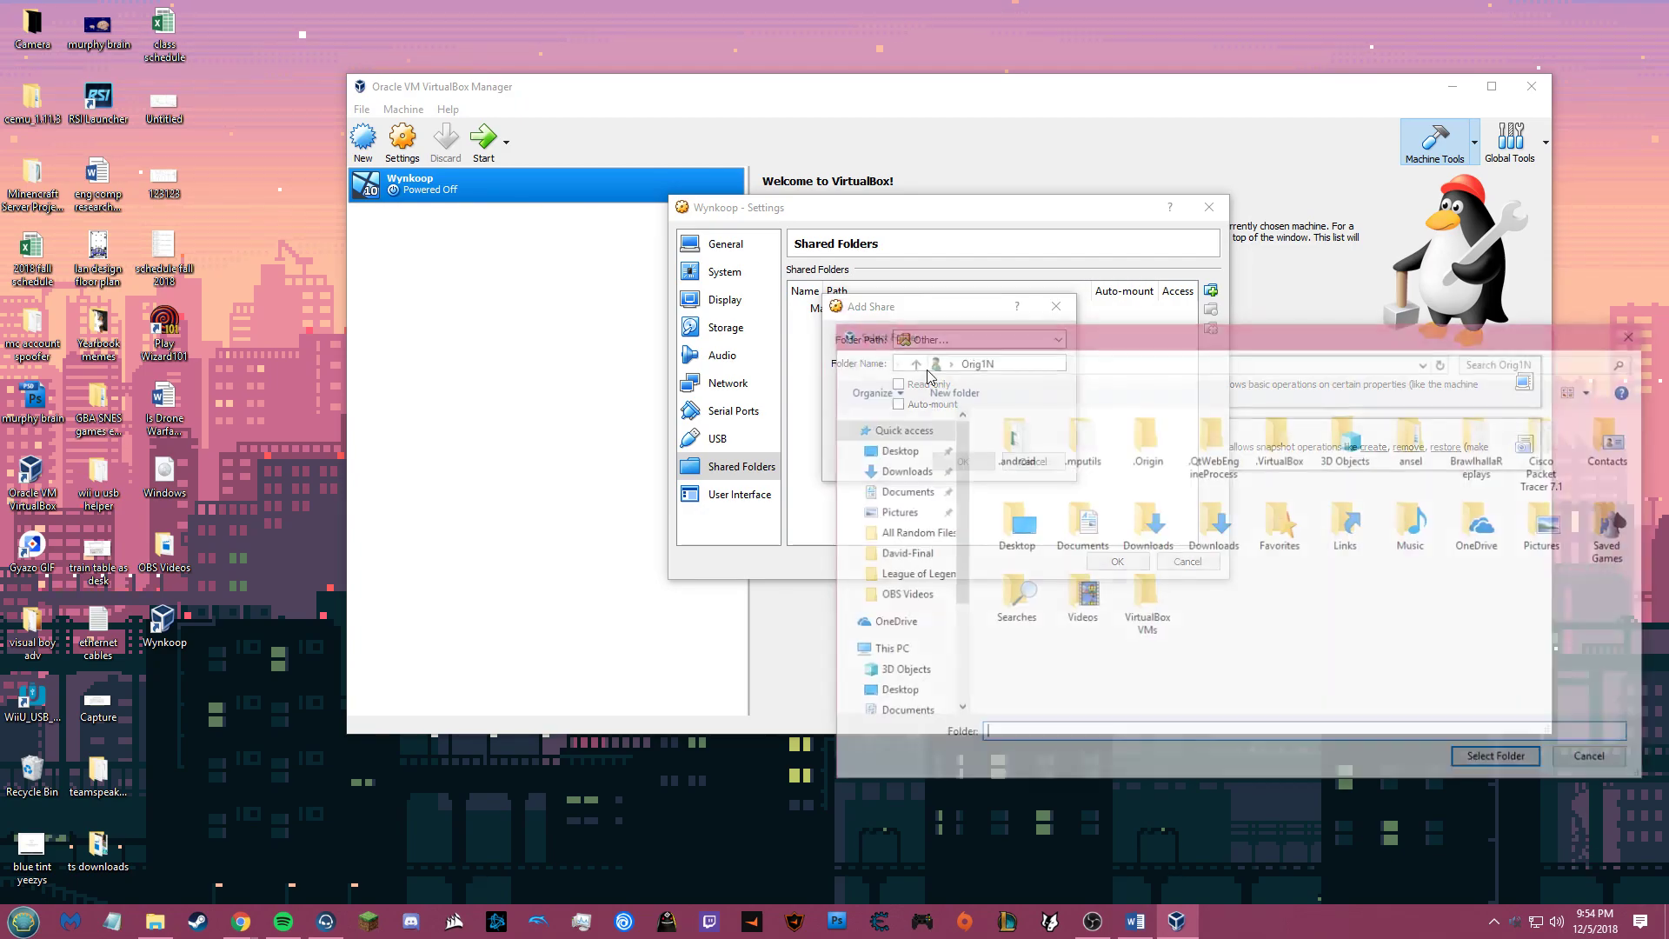
{"action": "left_click_drag", "start_coordinate": [1020, 340], "coordinate": [842, 264]}
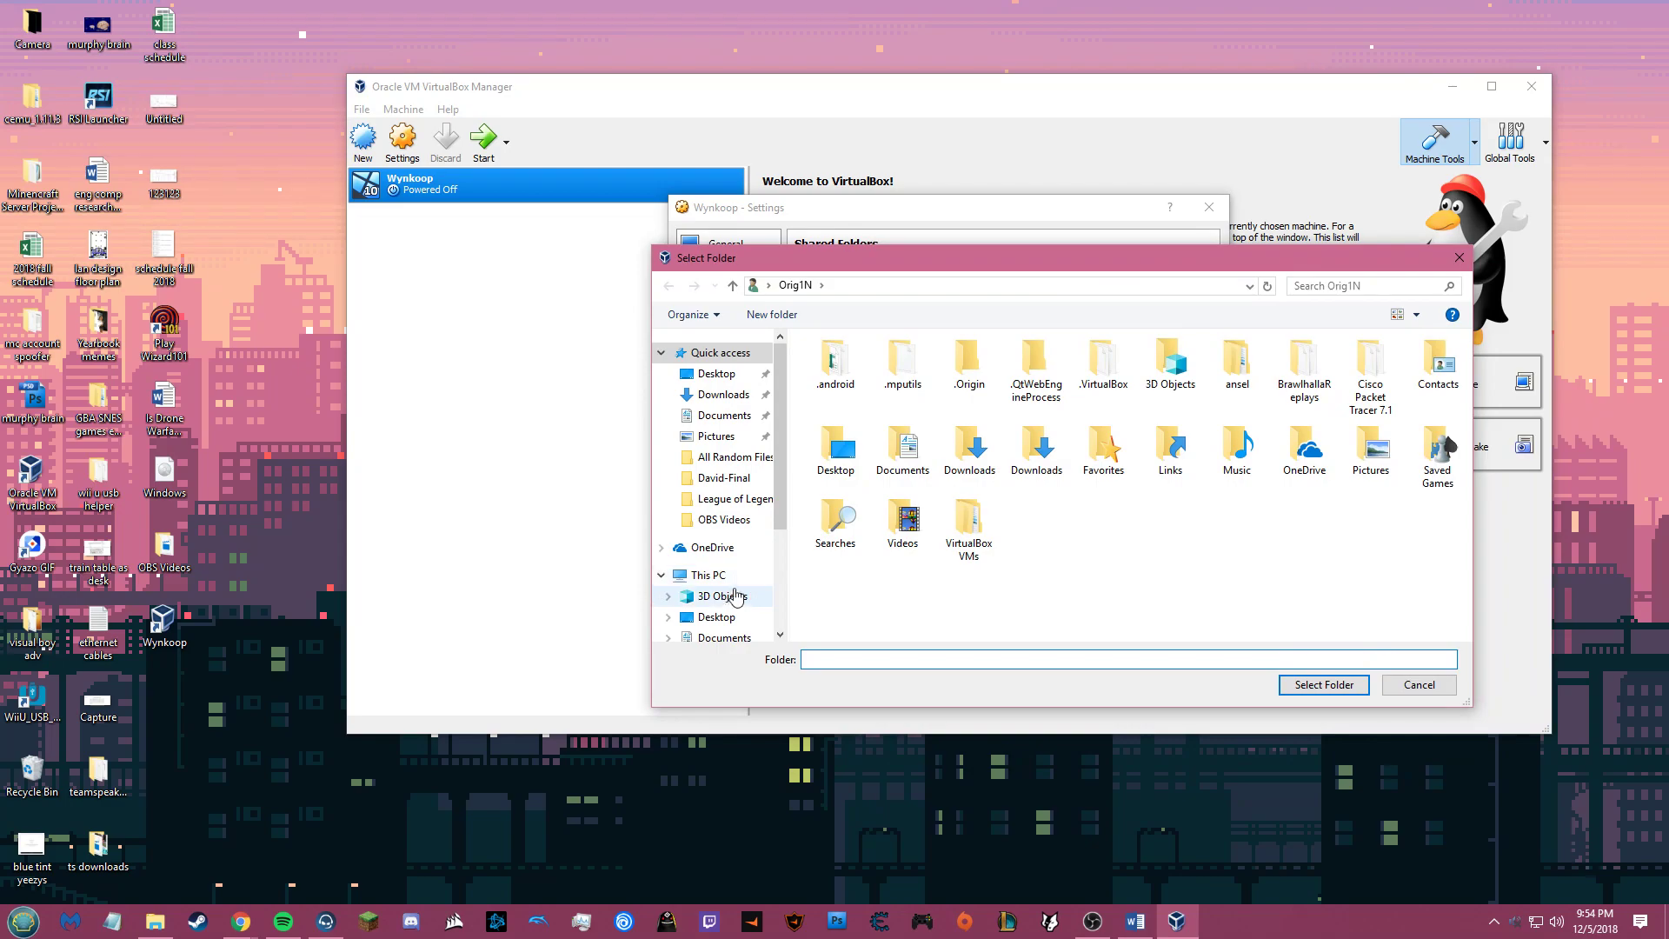
{"action": "left_click", "coordinate": [723, 580]}
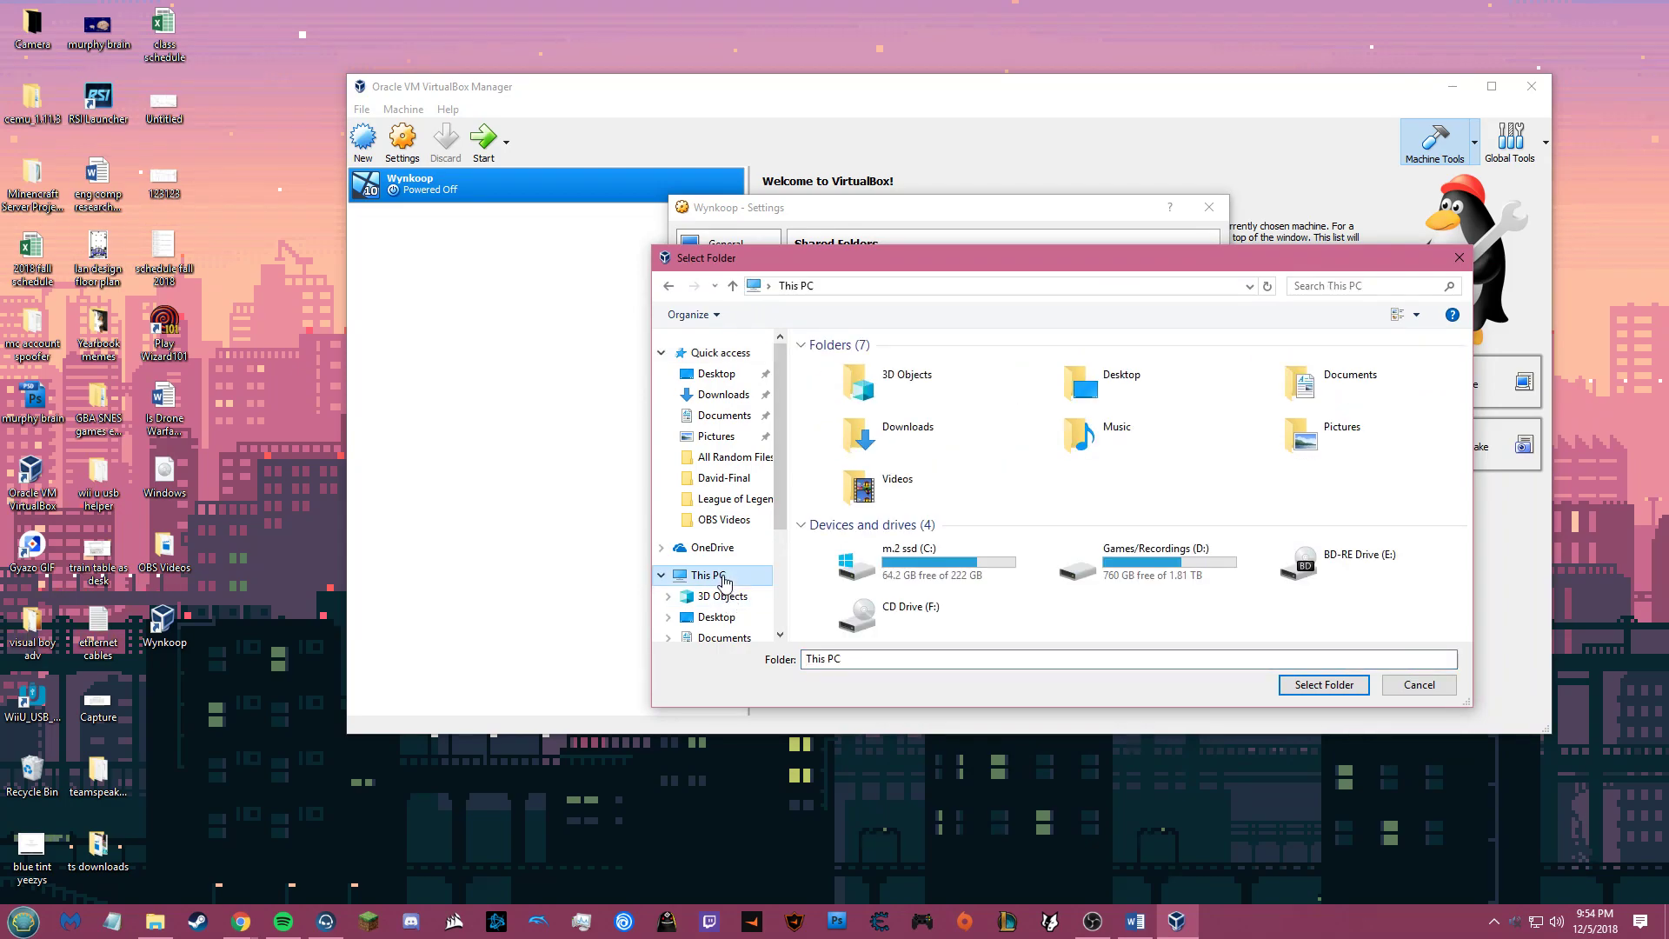
{"action": "double_click", "coordinate": [935, 577]}
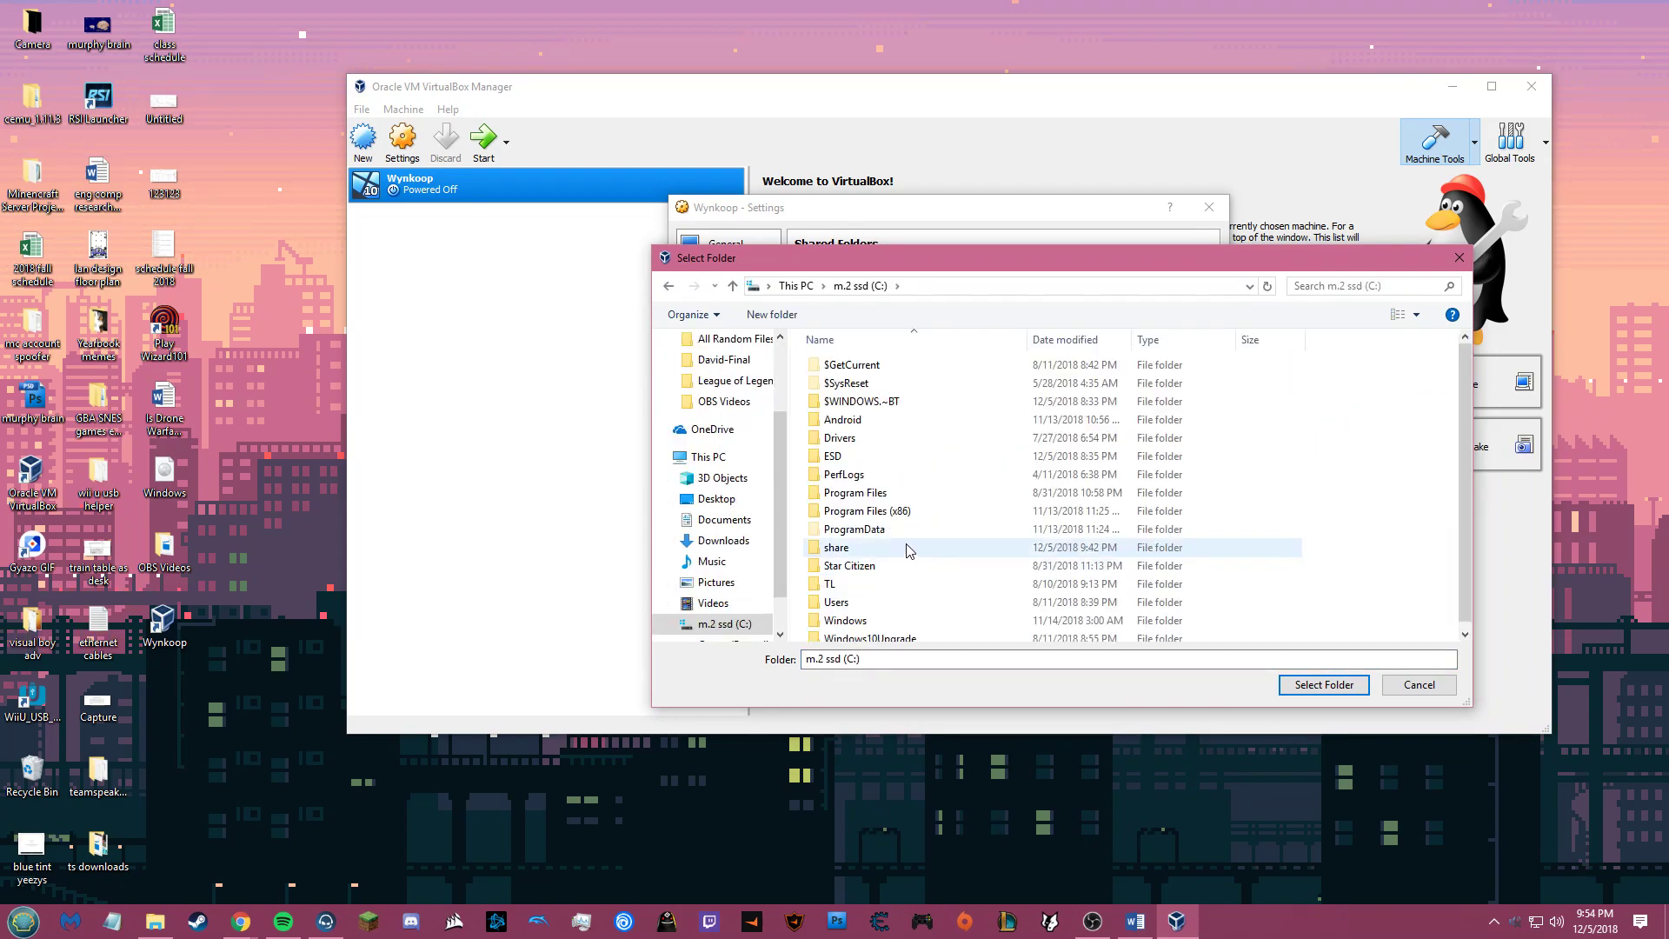
{"action": "left_click", "coordinate": [907, 545]}
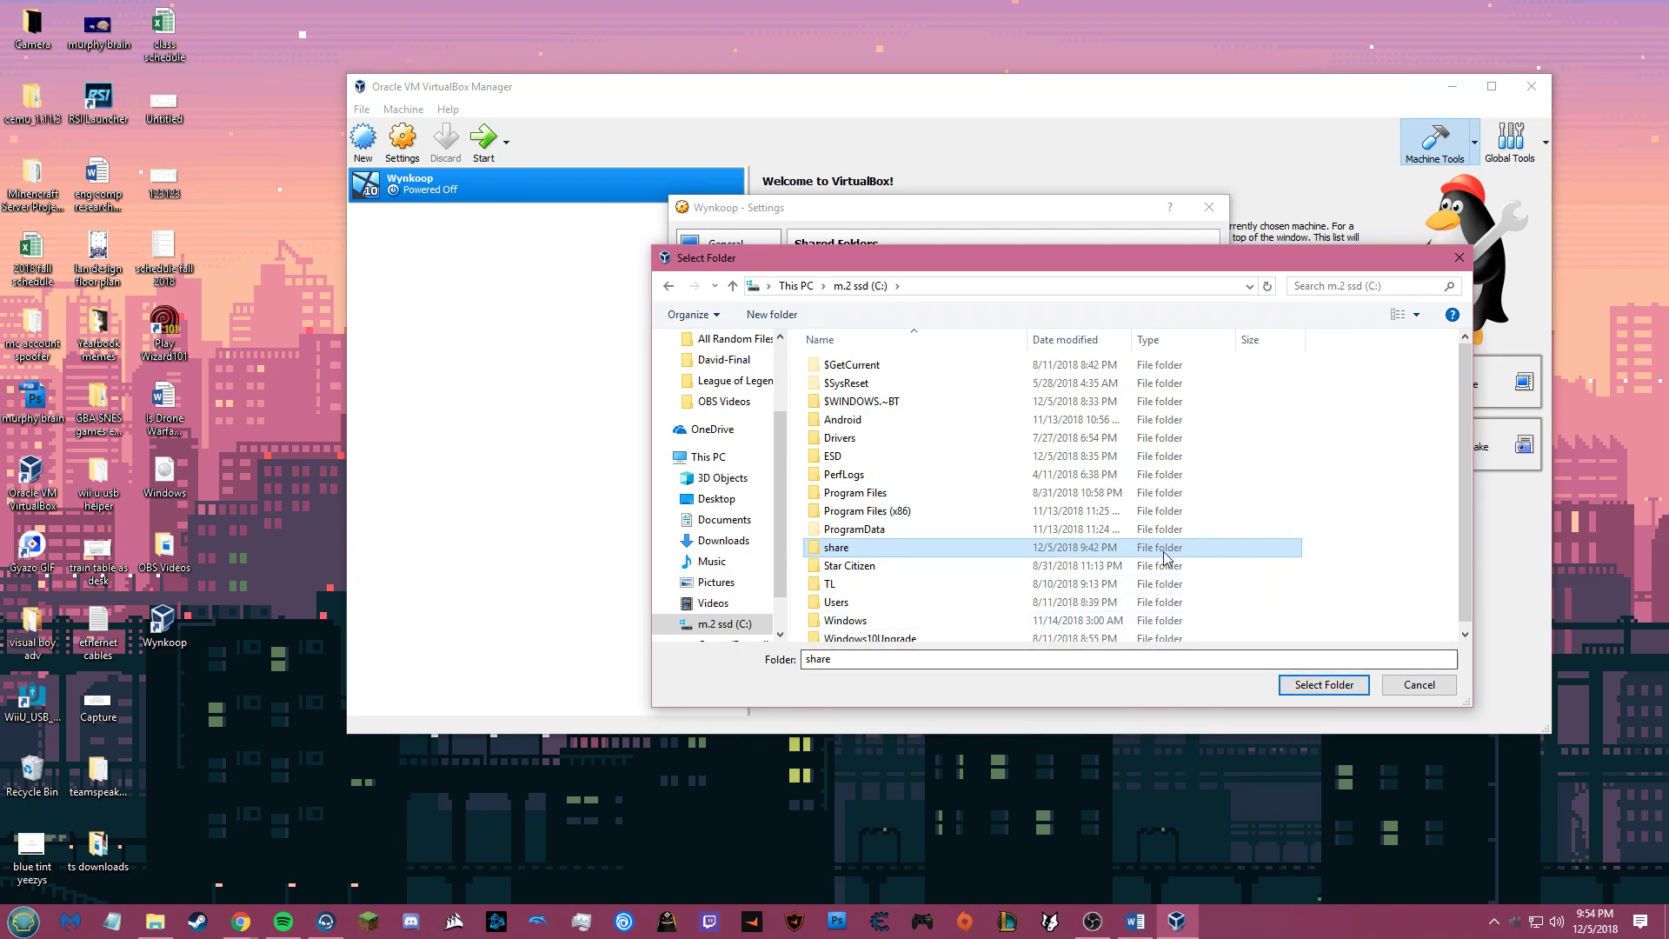
{"action": "key", "text": "Delete"}
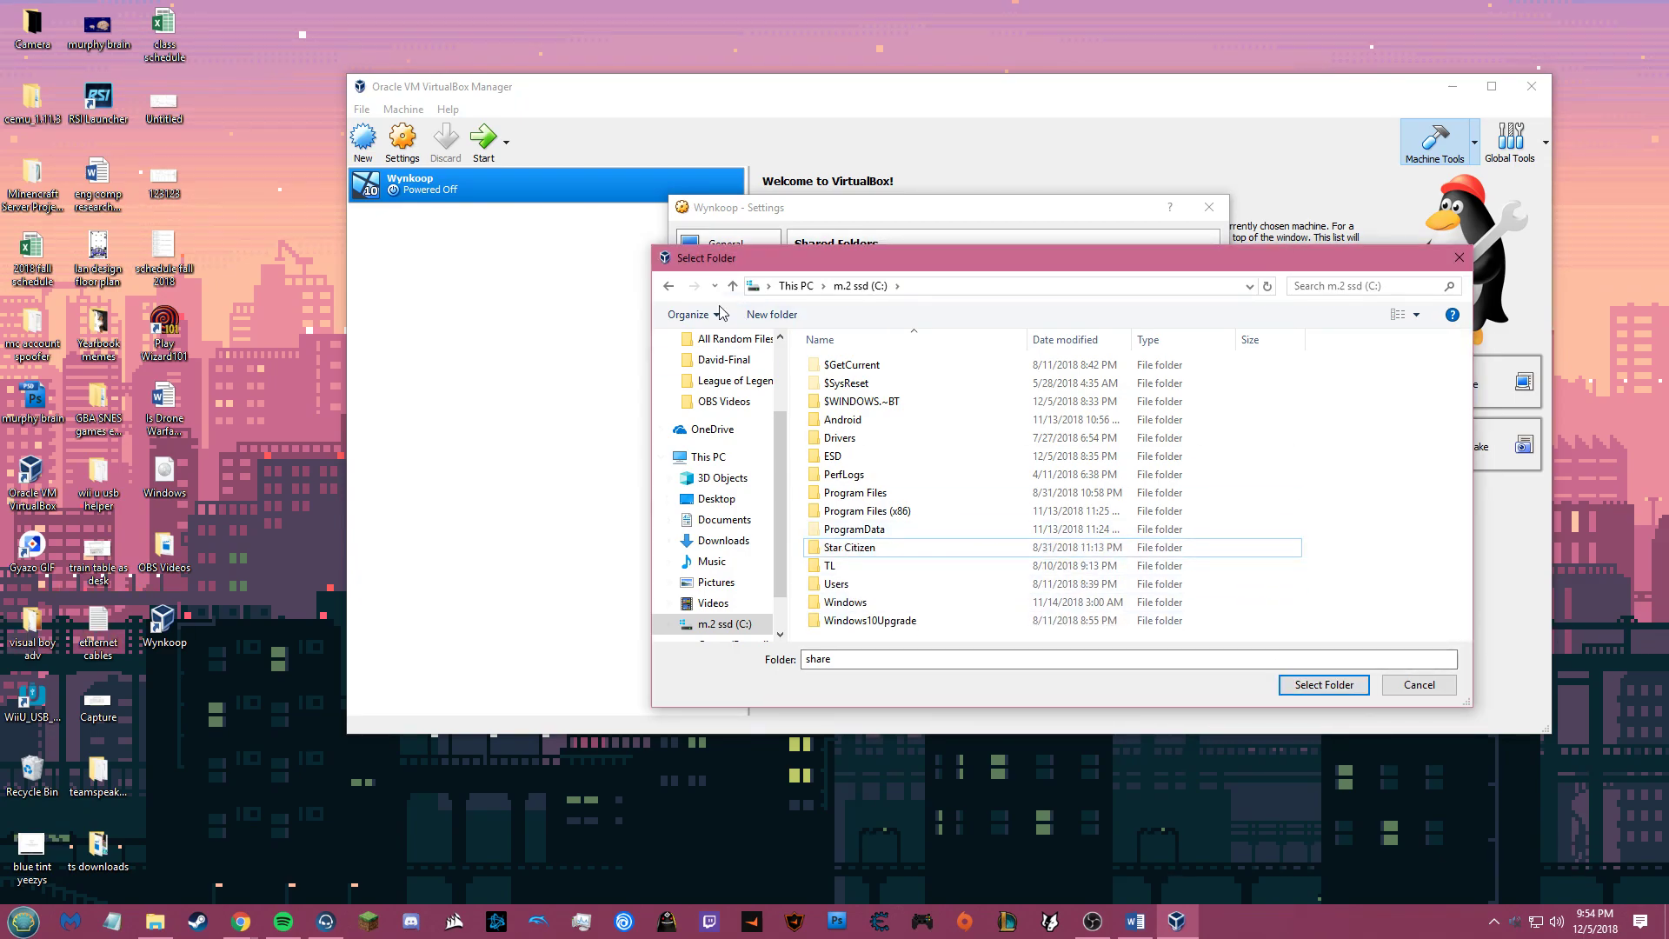
{"action": "left_click", "coordinate": [770, 315]}
{"action": "type", "text": "share"}
{"action": "key", "text": "Return"}
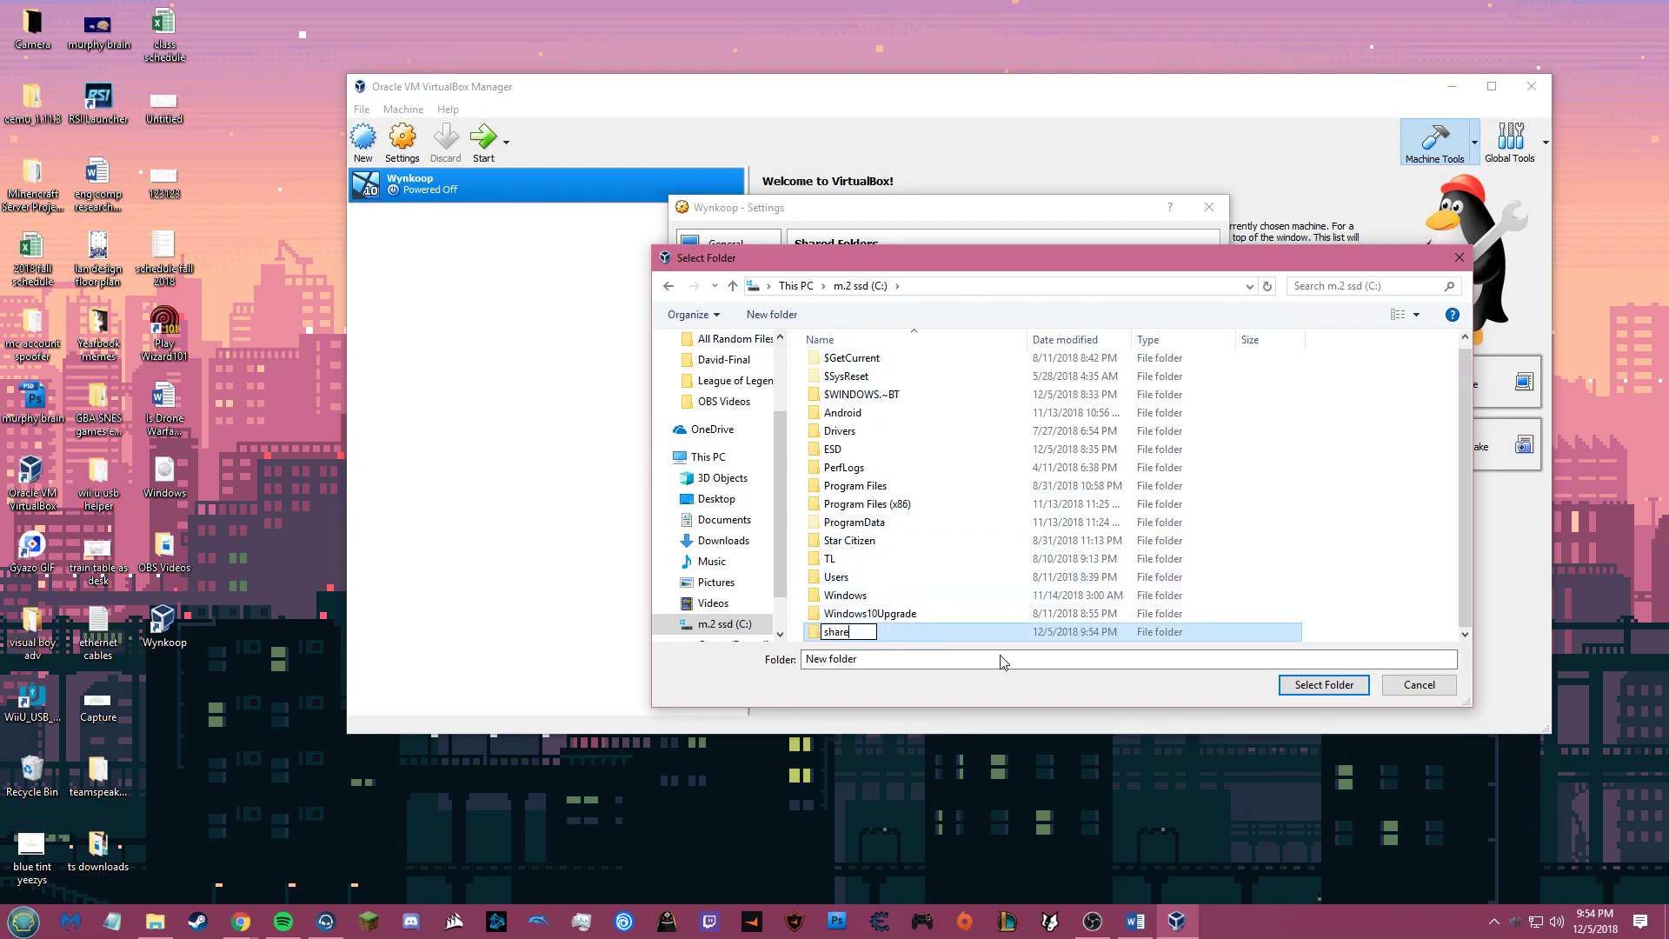
Step: Use C:\share as the folder path, enable Auto-mount, and confirm the shared folder
{"action": "left_click", "coordinate": [1304, 680]}
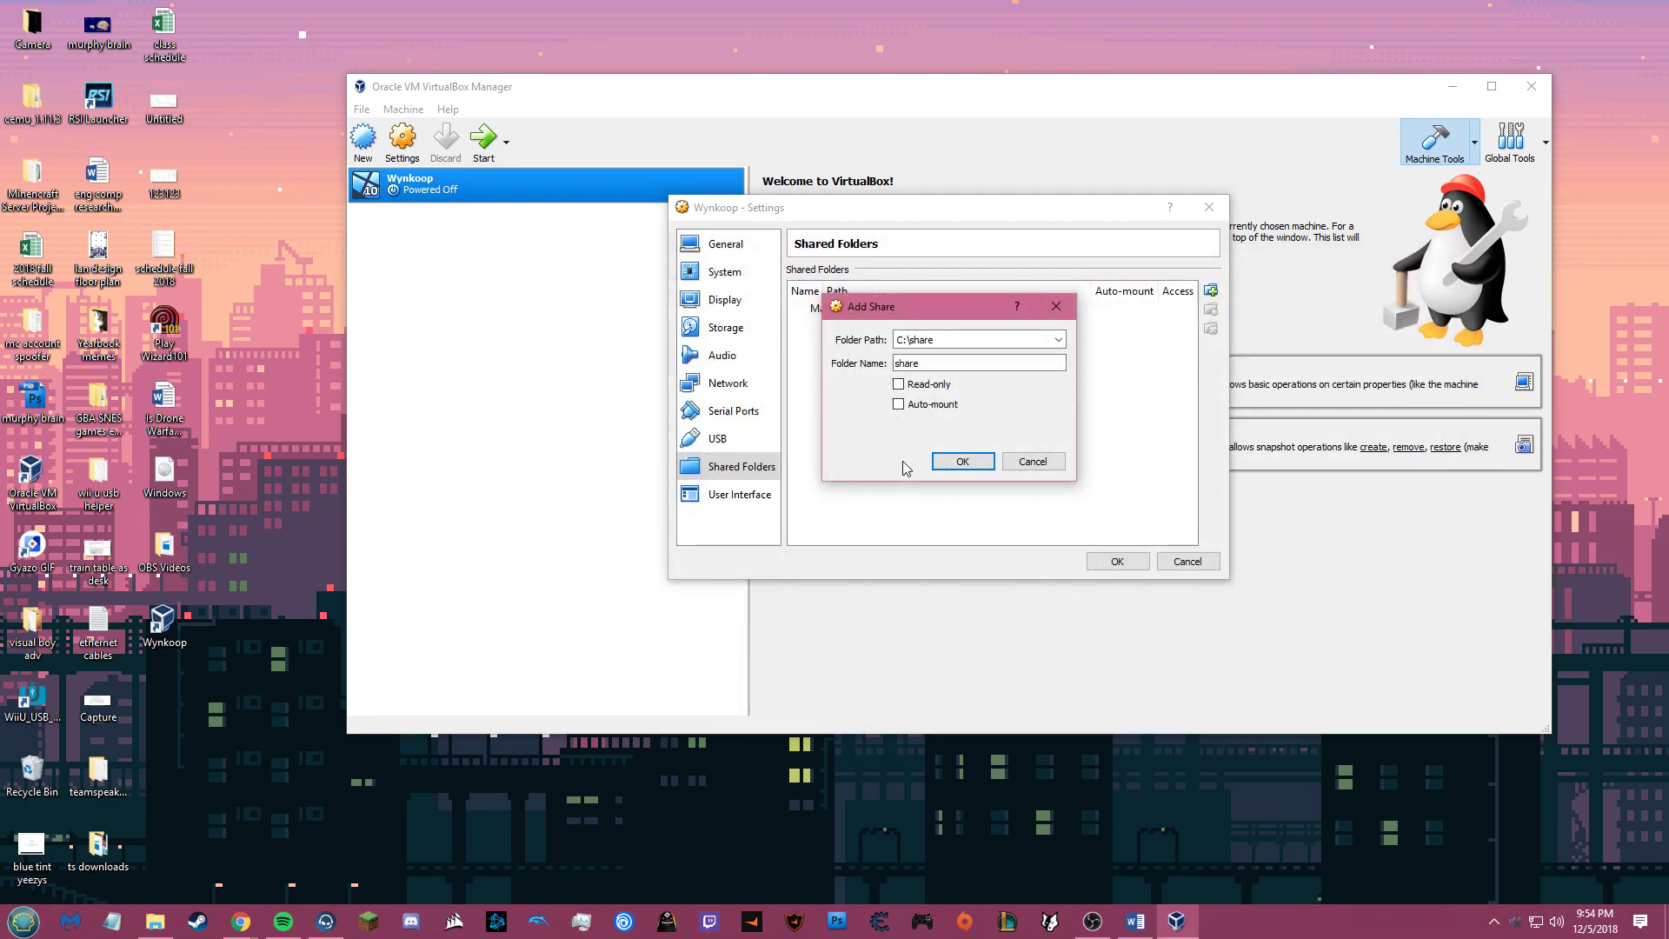
{"action": "left_click", "coordinate": [899, 405]}
{"action": "left_click", "coordinate": [954, 463]}
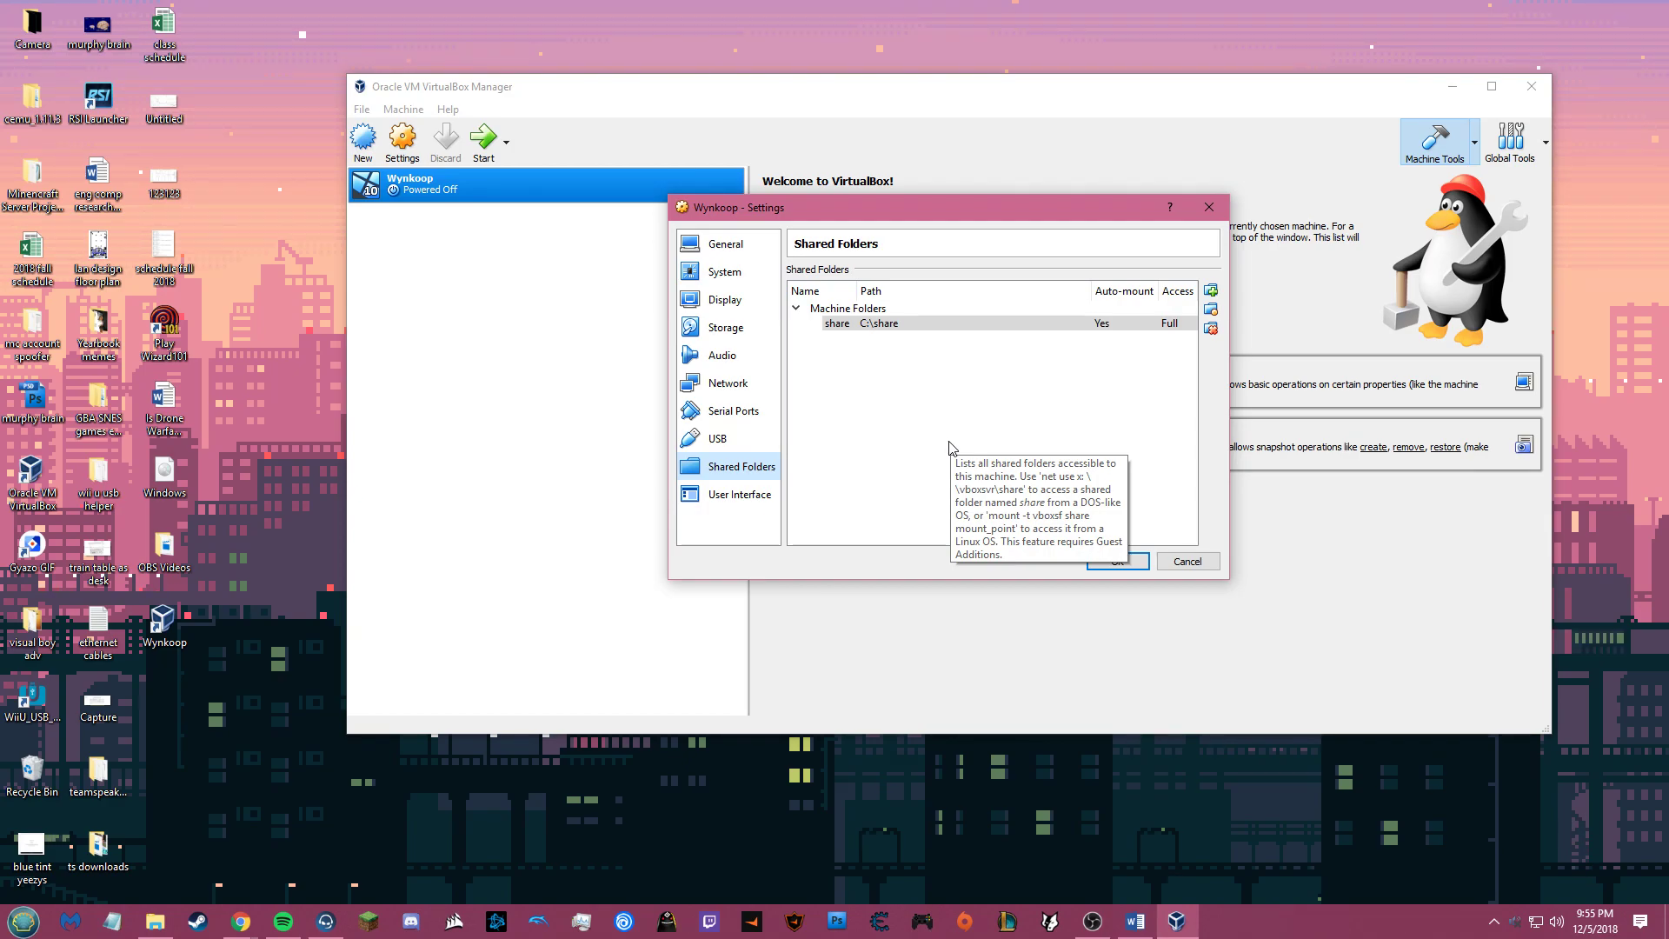
Step: In User Interface settings, show the mini toolbar at the top of the screen
{"action": "left_click", "coordinate": [738, 497]}
{"action": "left_click", "coordinate": [942, 329]}
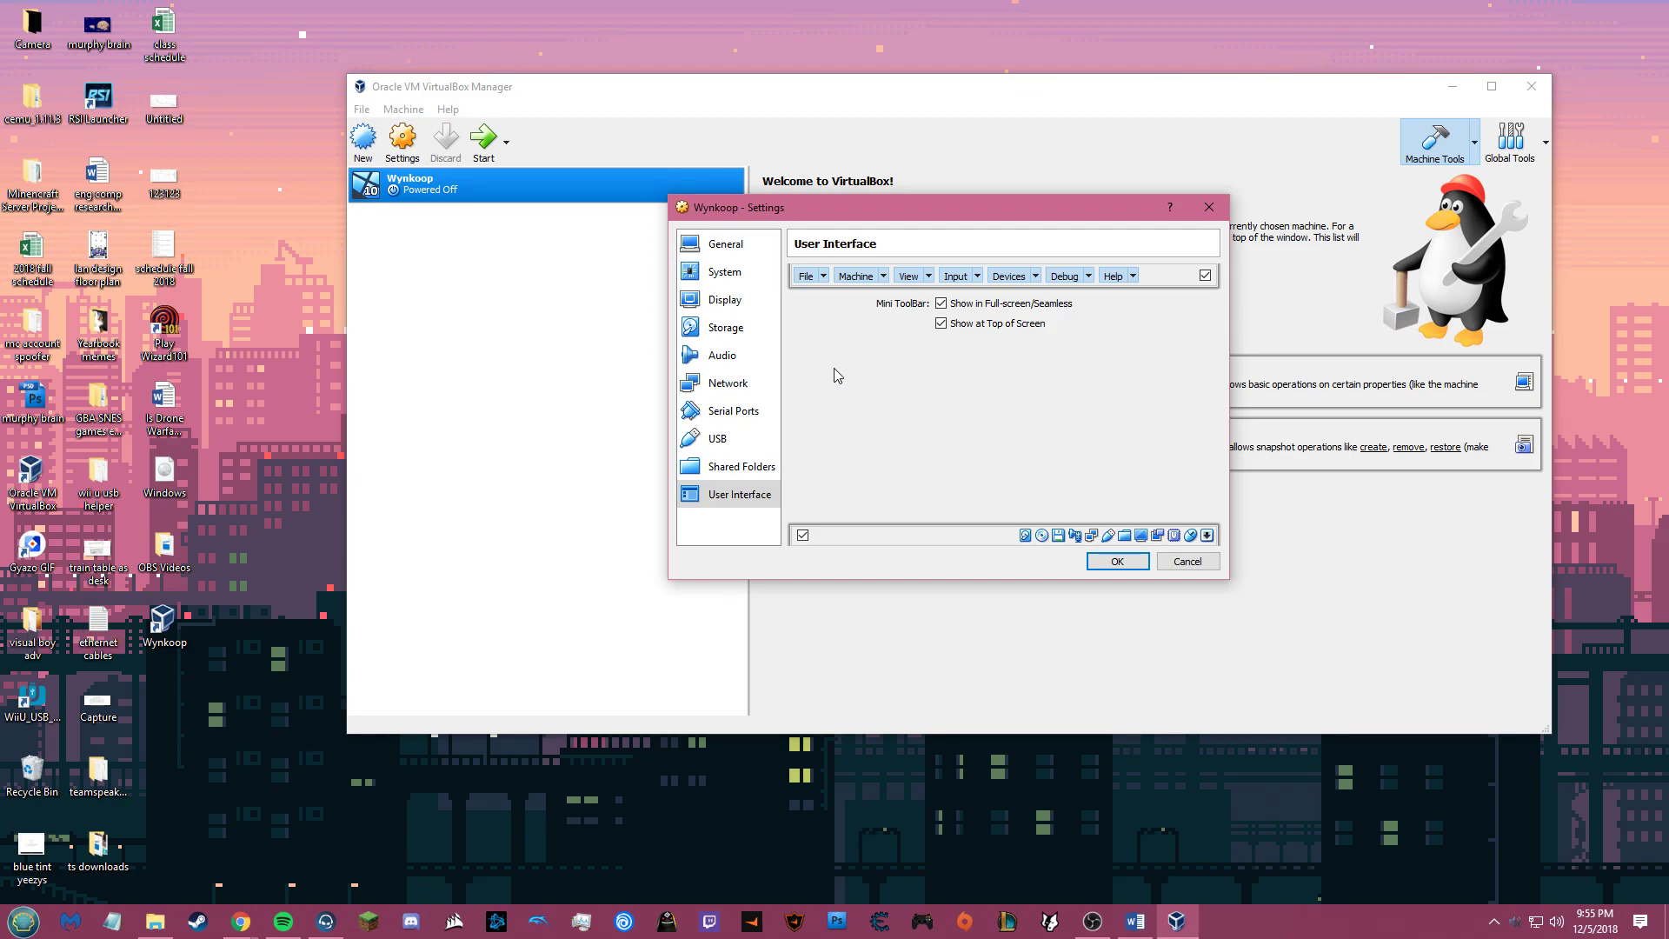
{"action": "left_click", "coordinate": [763, 250]}
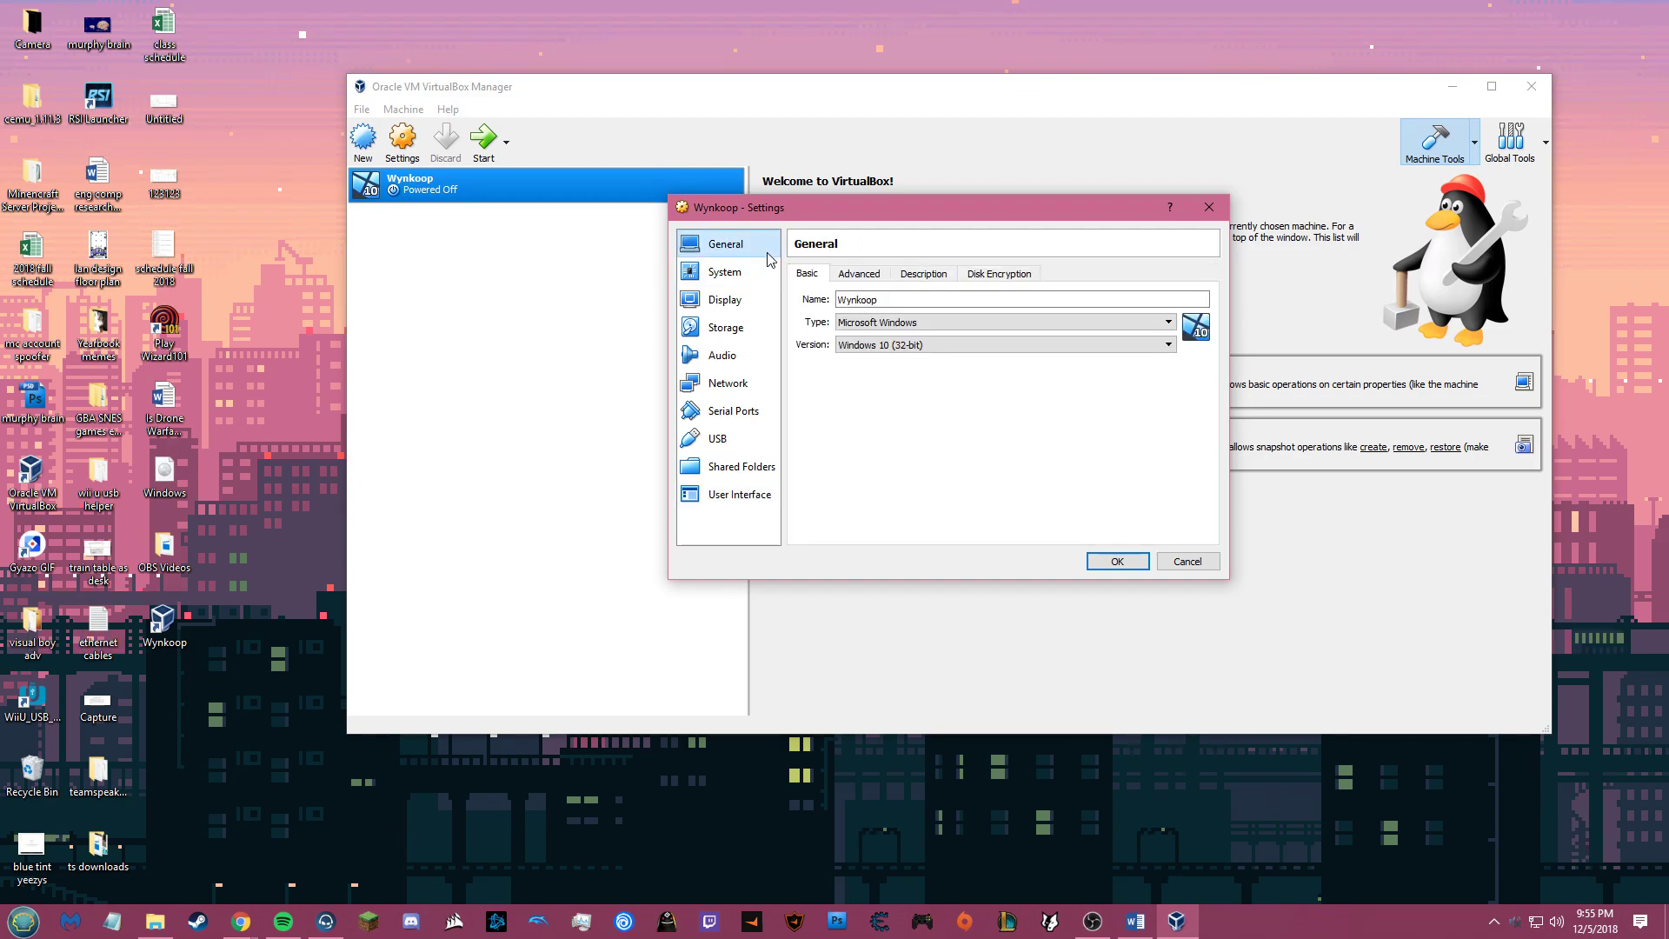
Step: Enter the description 'Windows test environment for Engineering.' and select the SATA storage controller
{"action": "left_click", "coordinate": [924, 277]}
{"action": "left_click", "coordinate": [933, 336]}
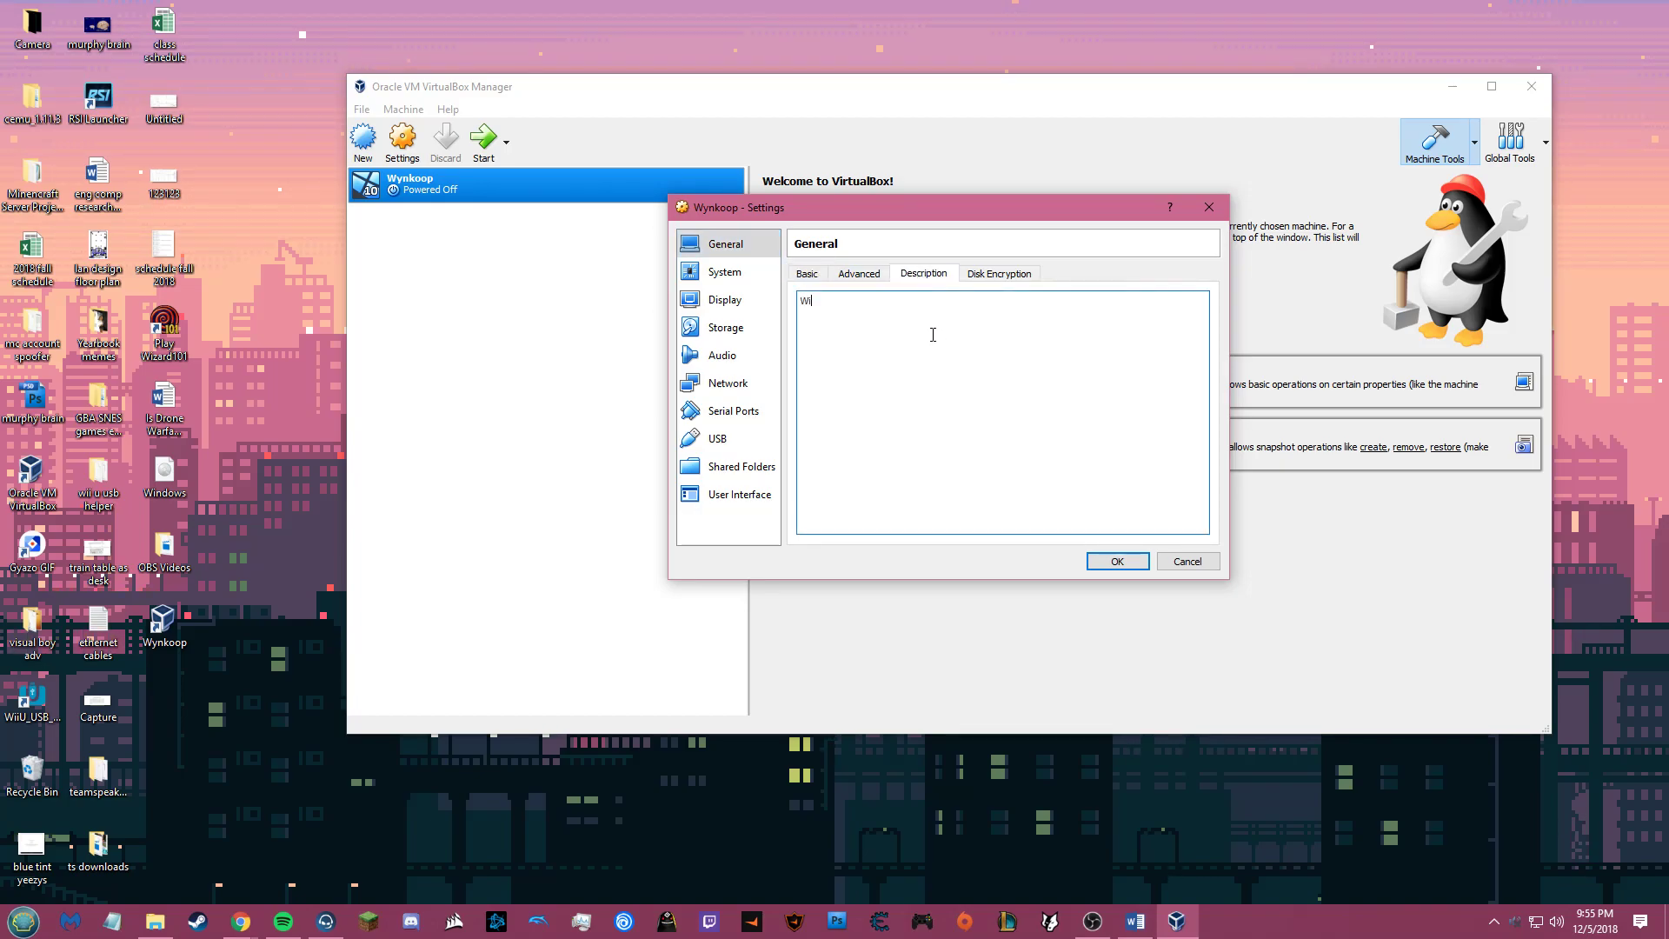
{"action": "type", "text": "Windows test environment for Engineering."}
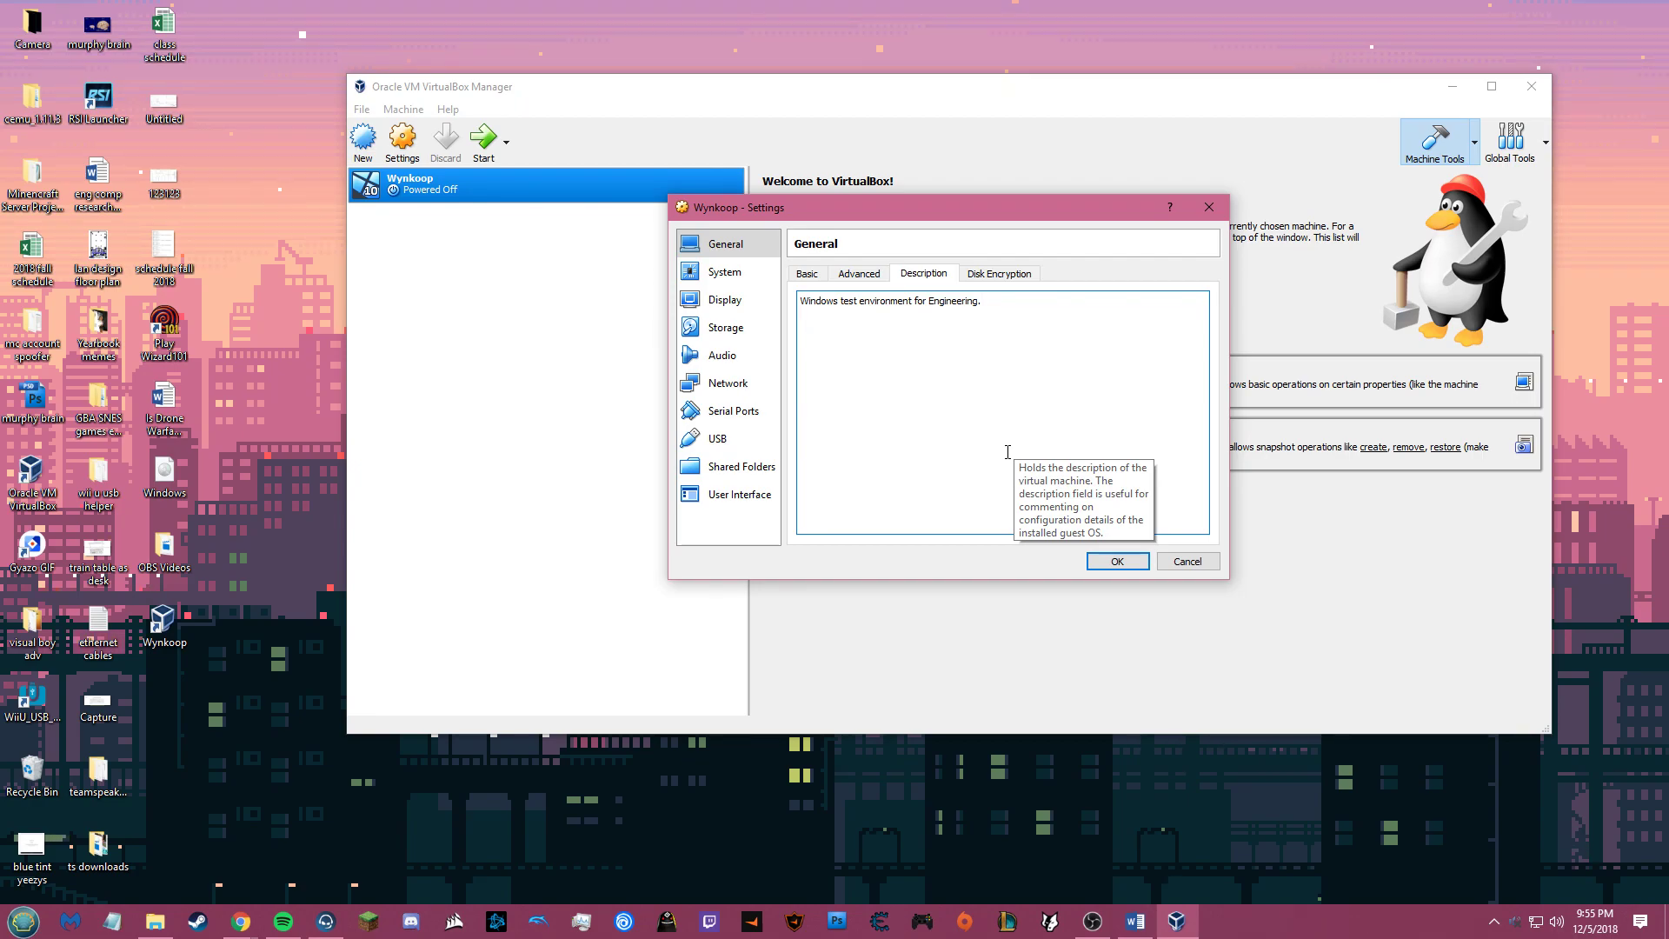
{"action": "left_click", "coordinate": [749, 334]}
{"action": "left_click", "coordinate": [880, 422]}
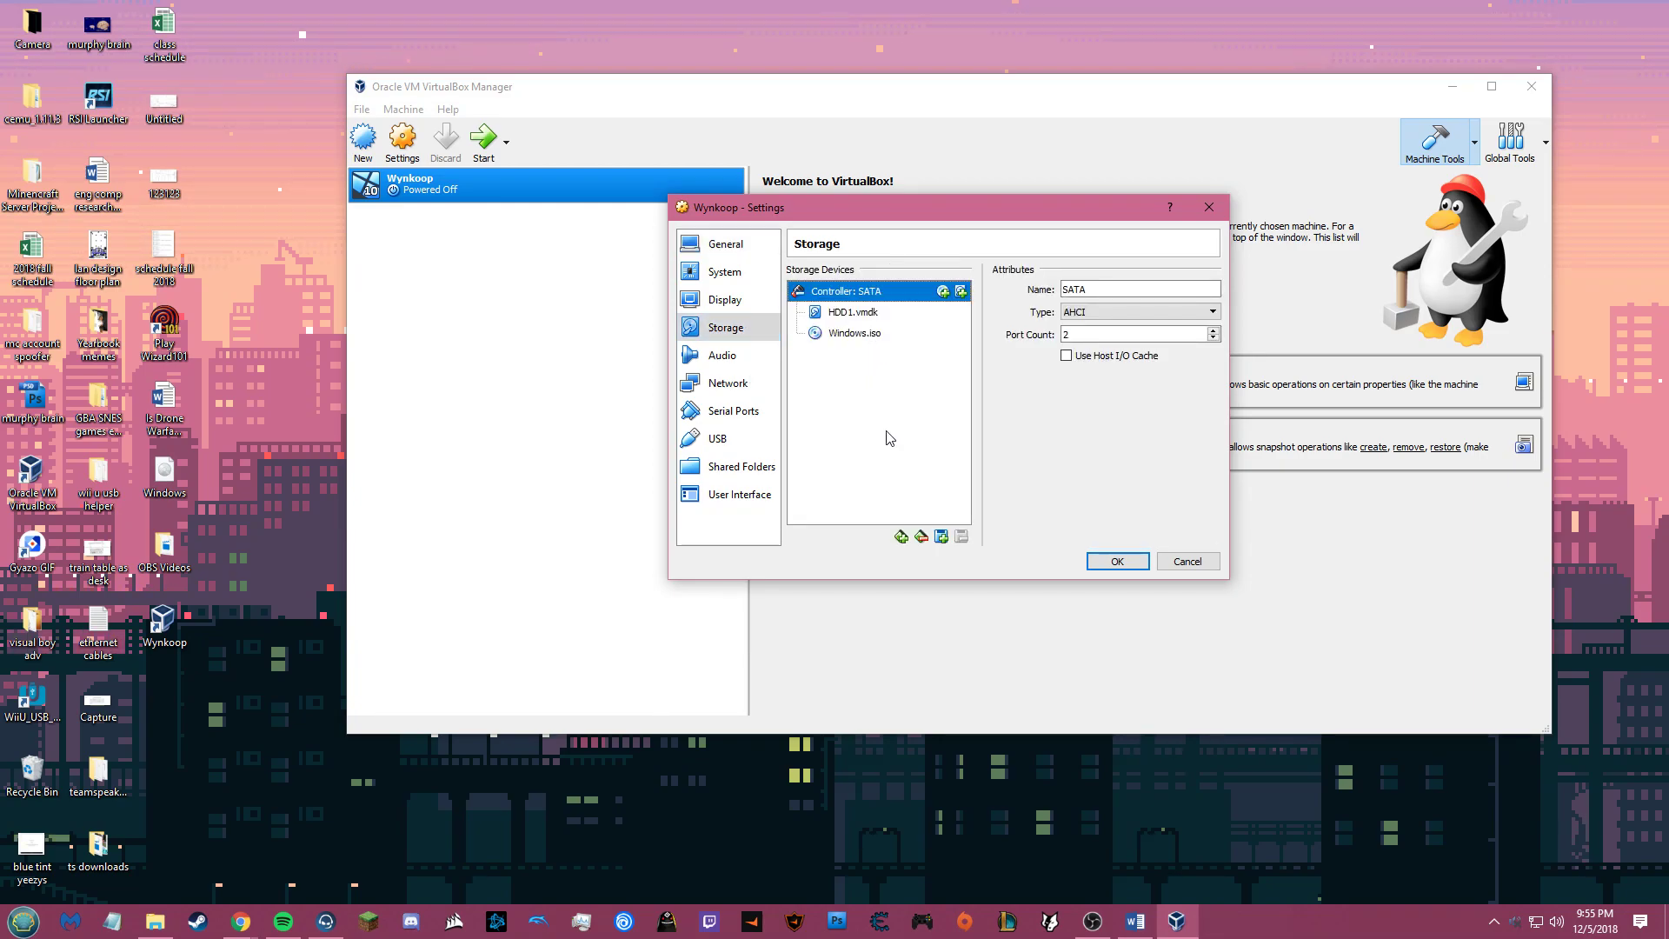
Step: Create a new 100 GB dynamically allocated VDI disk named Wynkoop2 on the SATA controller
{"action": "left_click", "coordinate": [941, 538]}
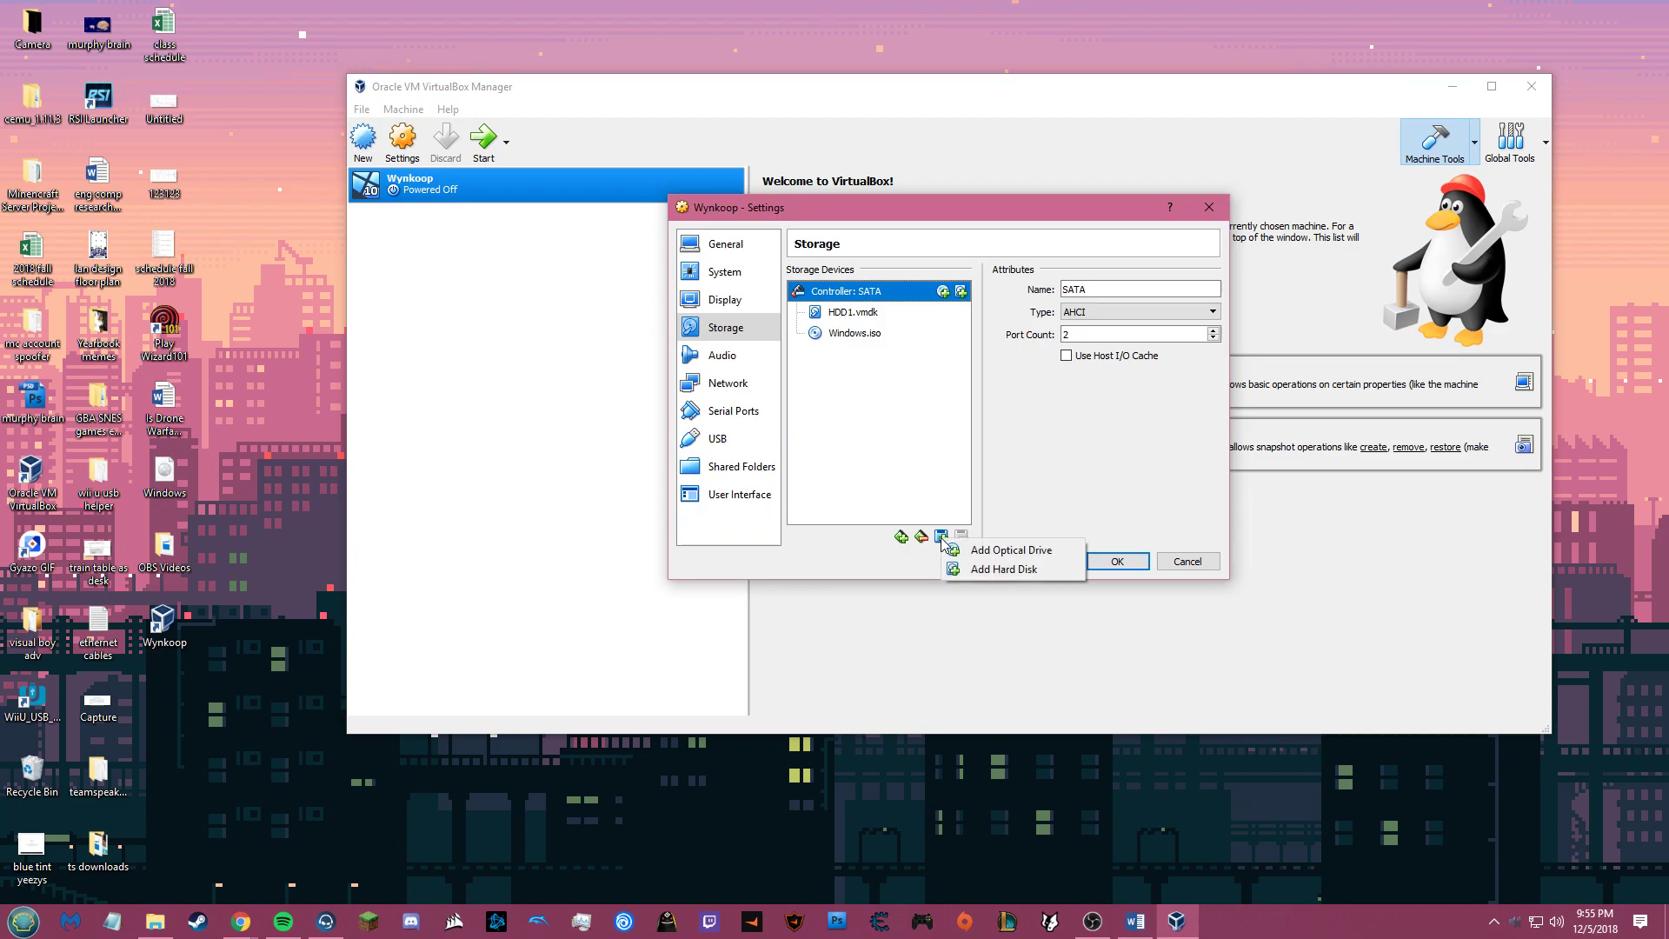
{"action": "left_click", "coordinate": [976, 570]}
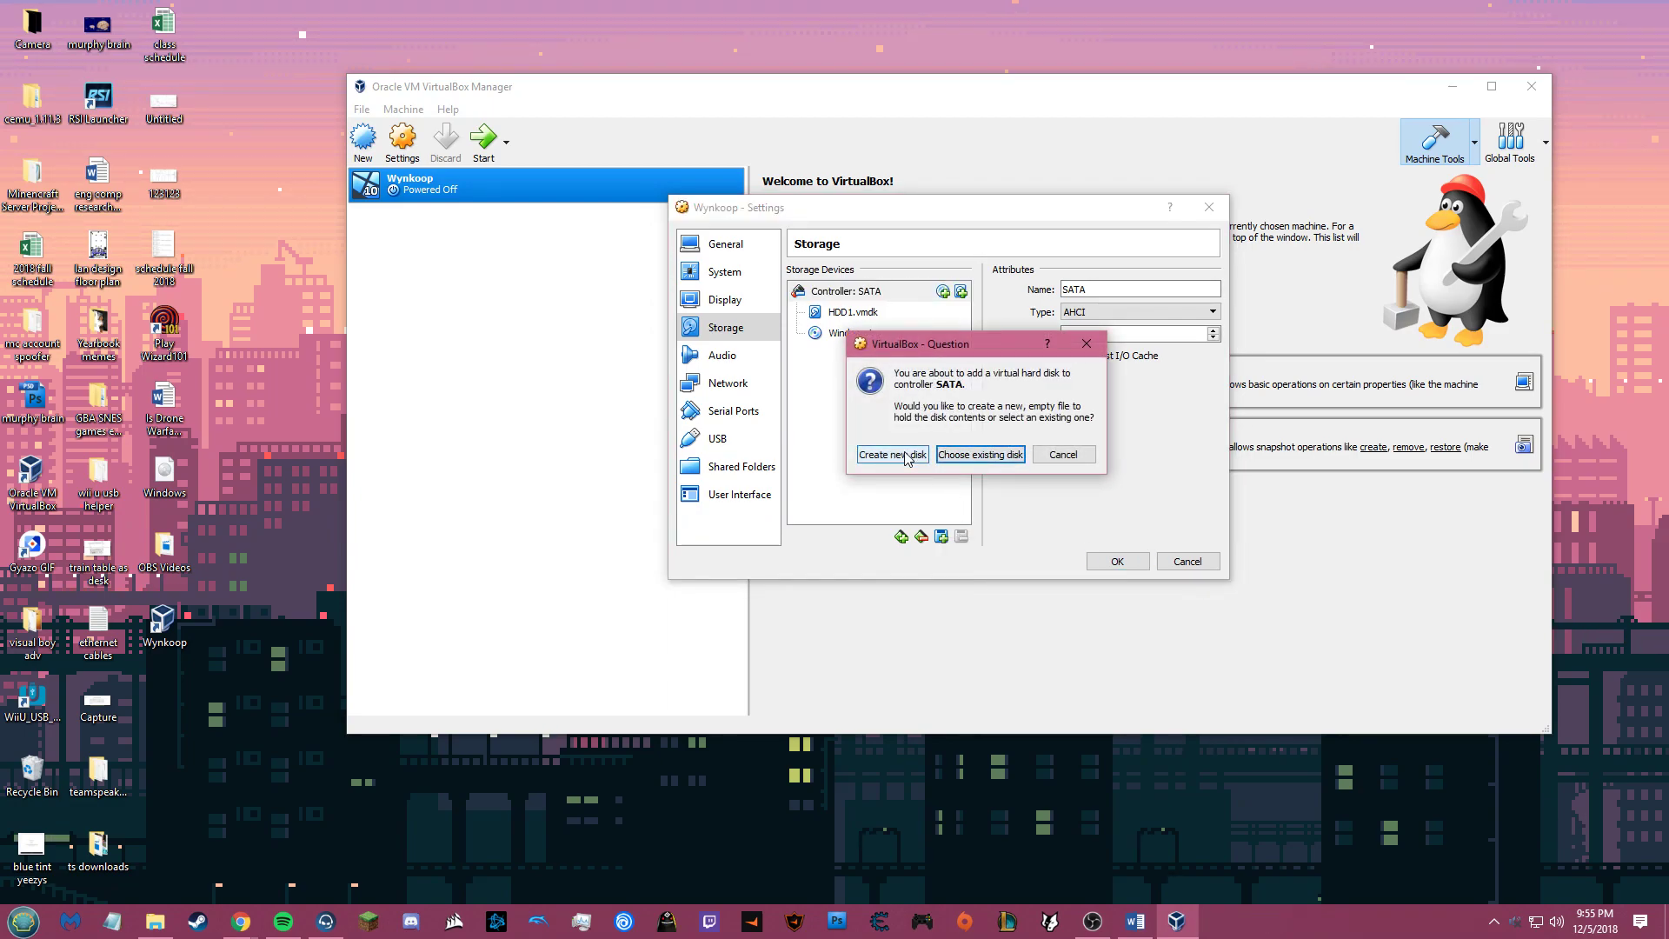
{"action": "left_click", "coordinate": [906, 455]}
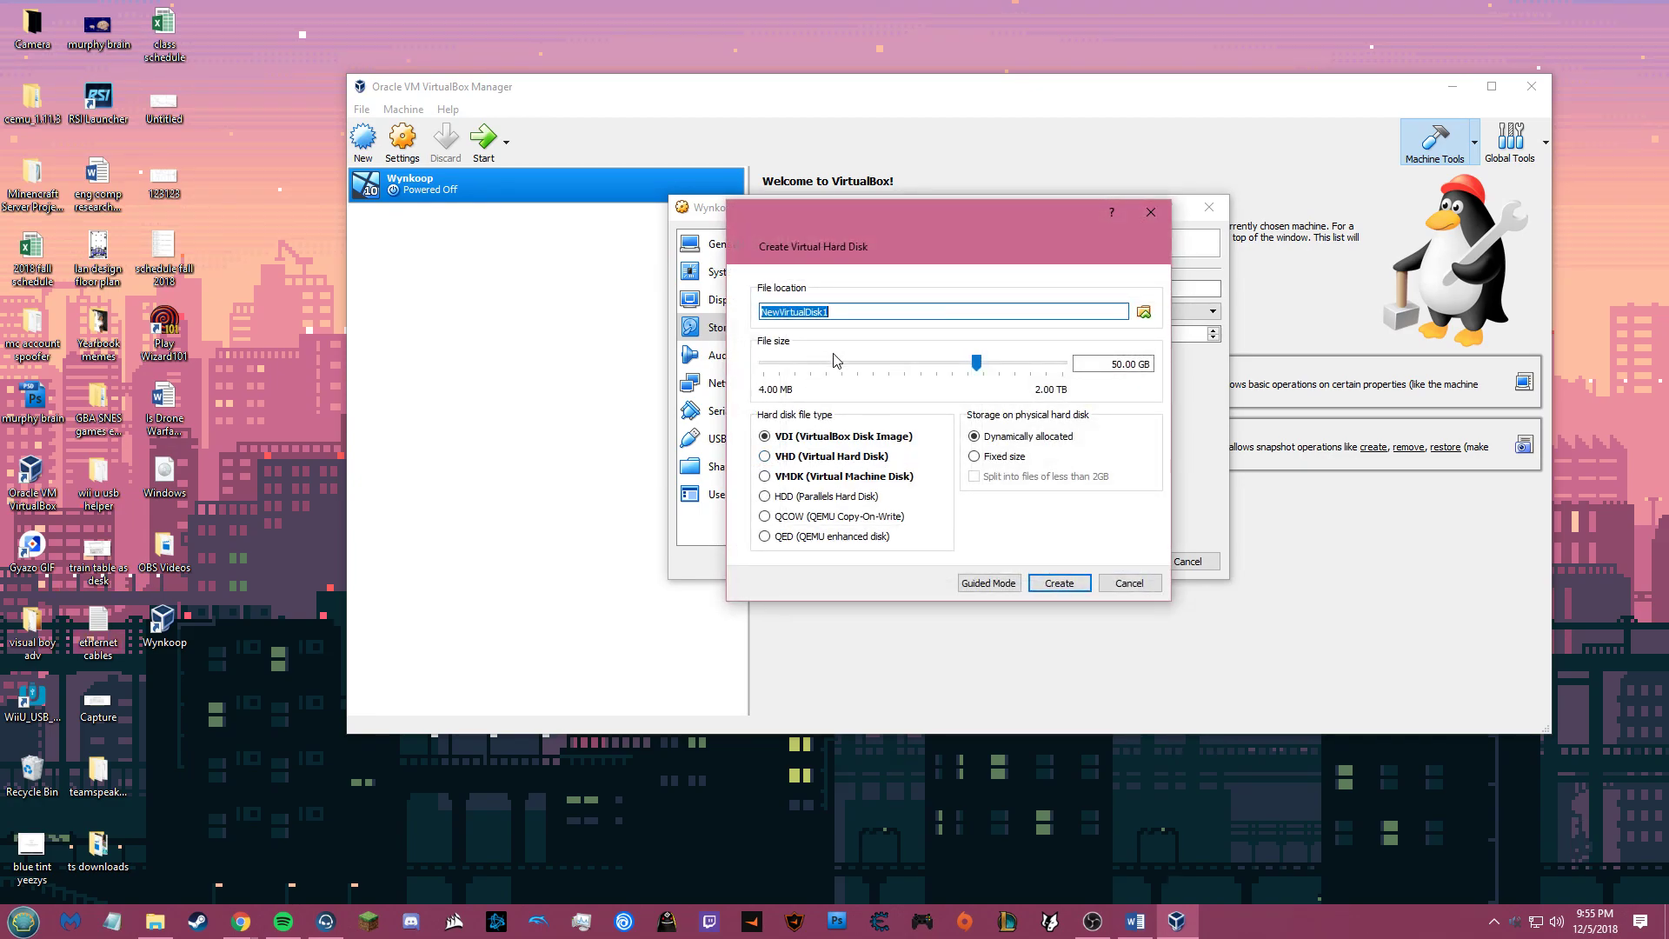
{"action": "type", "text": "Wynkoop2"}
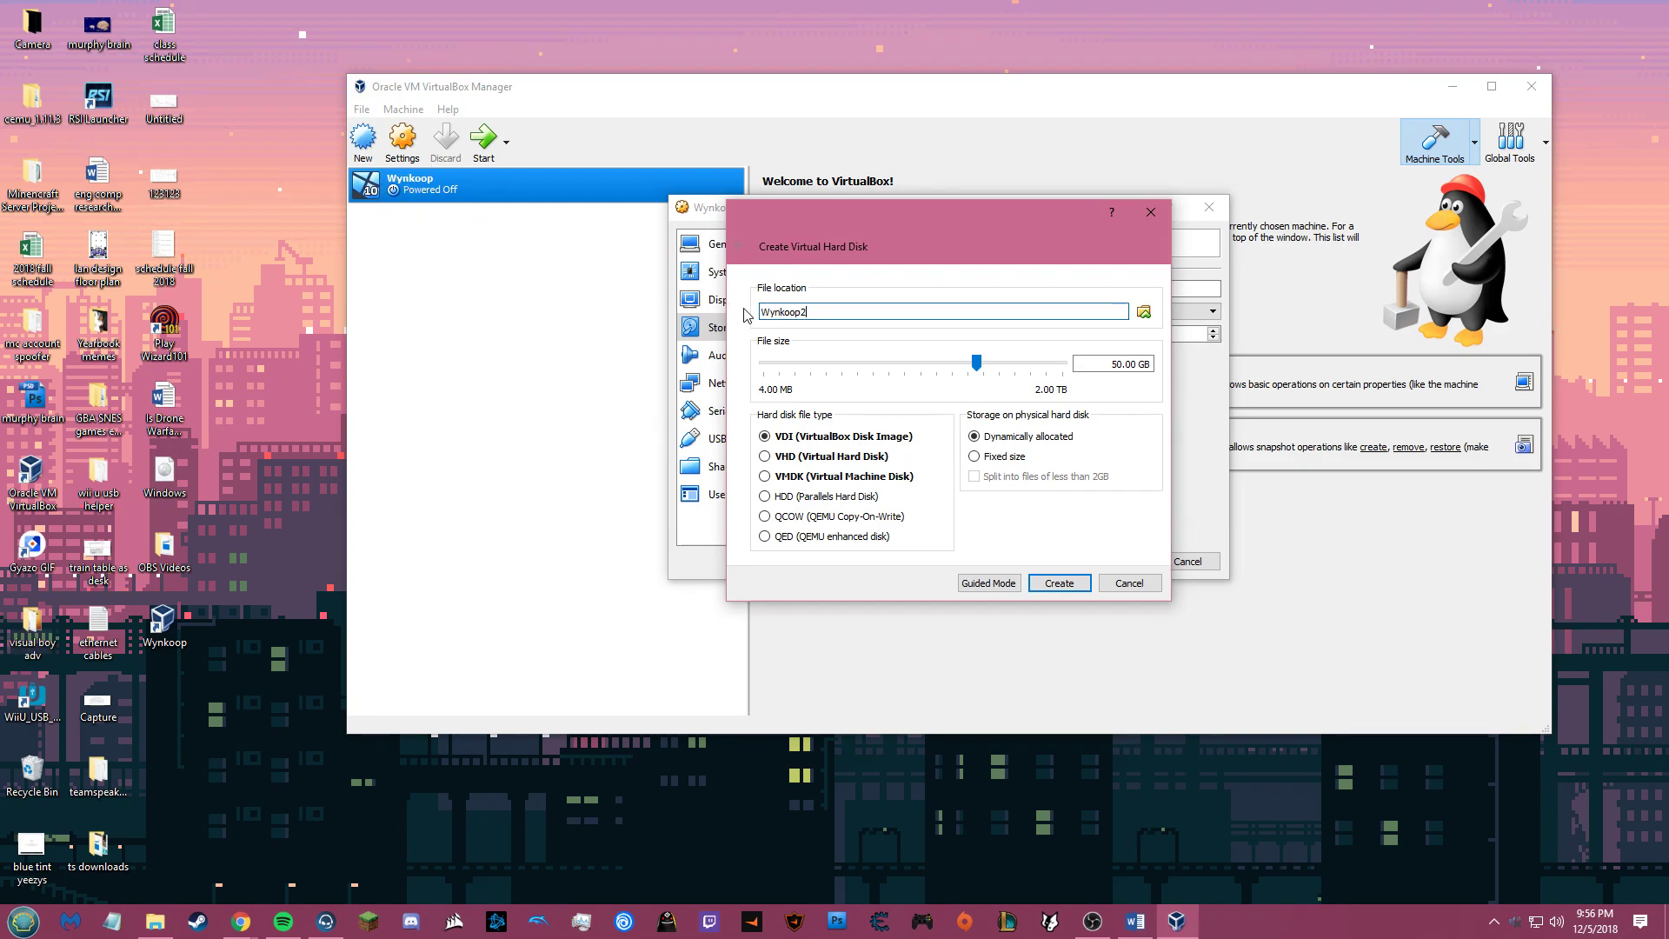
{"action": "left_click", "coordinate": [1119, 364]}
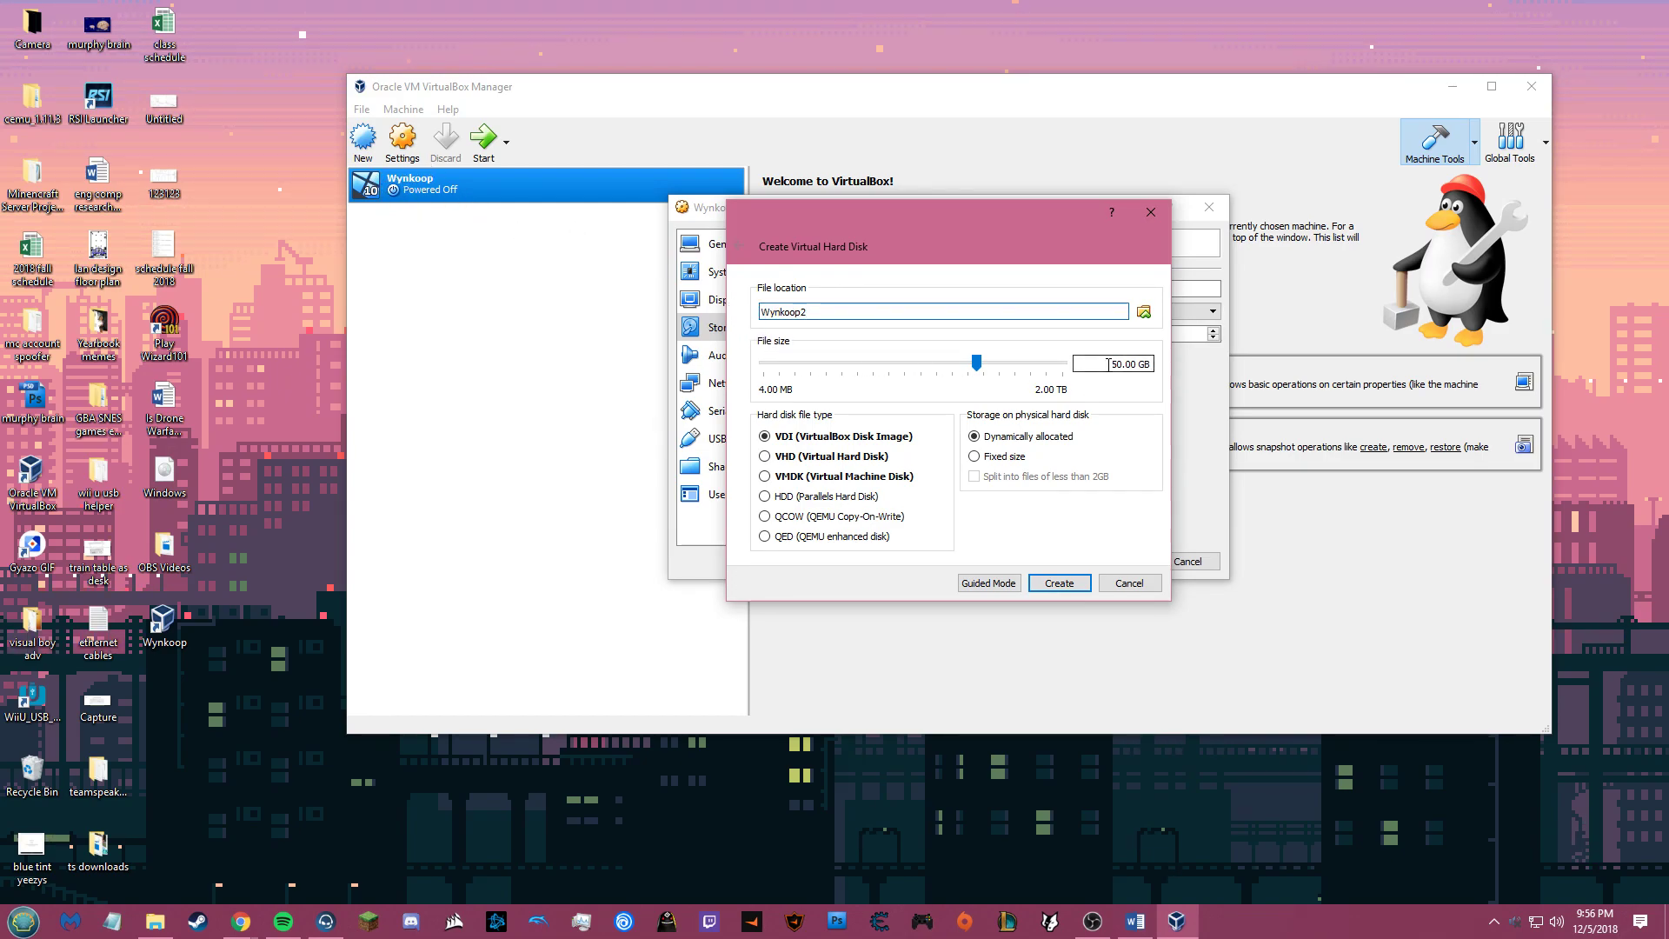
{"action": "key", "text": "BackSpace"}
{"action": "type", "text": "10"}
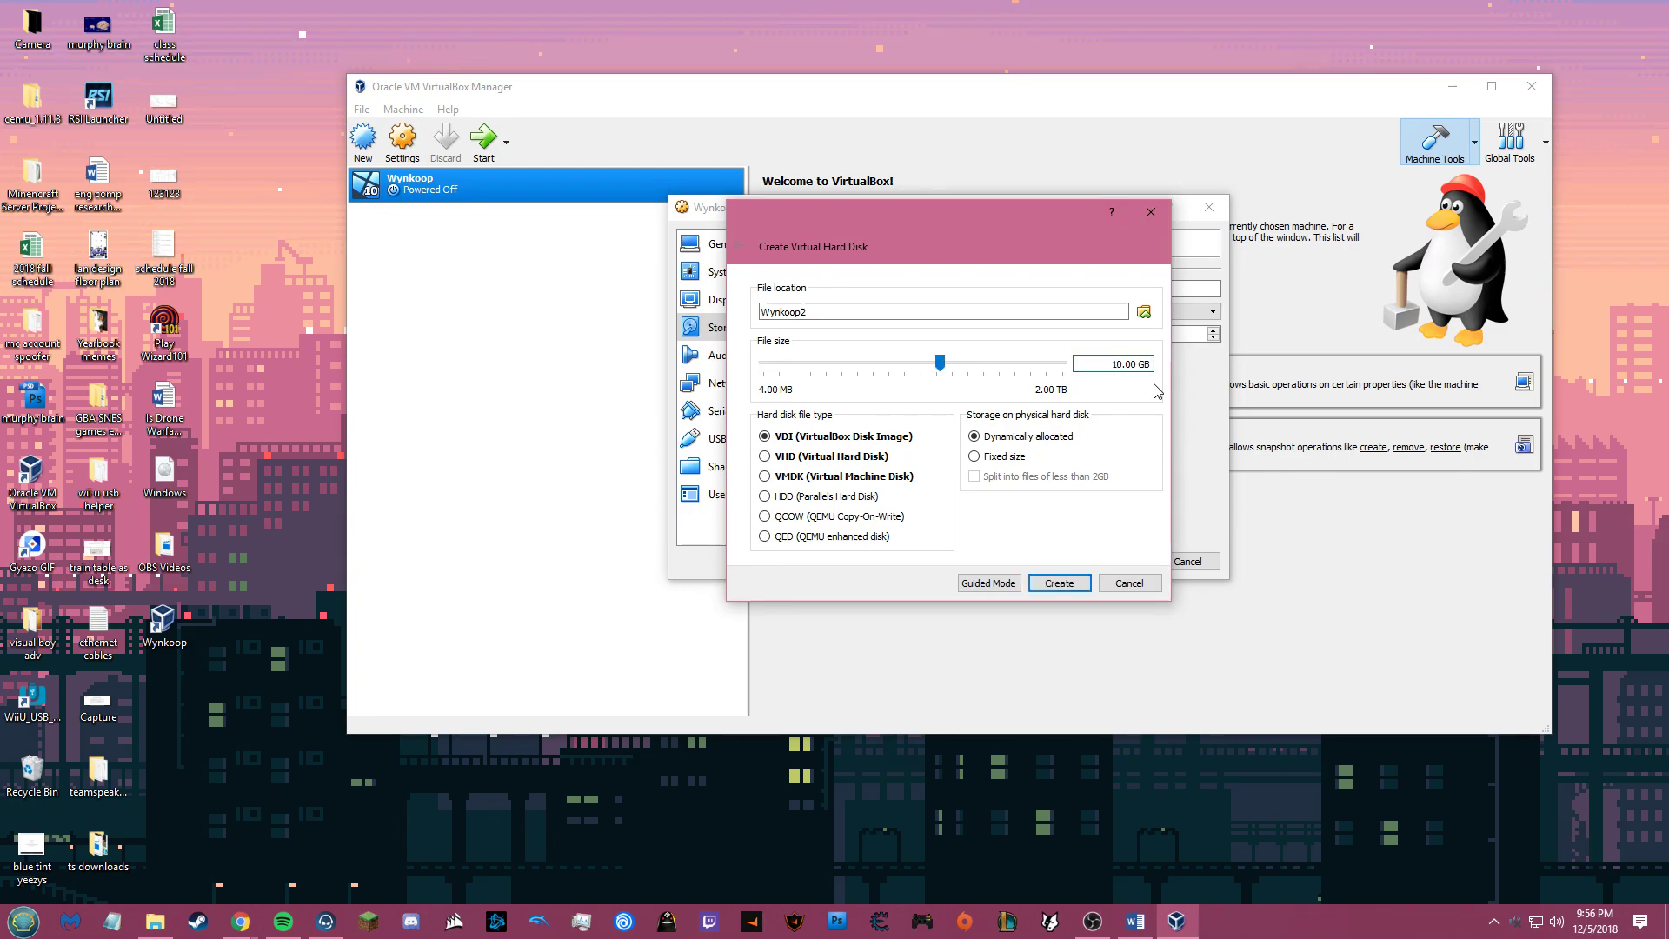
{"action": "left_click", "coordinate": [815, 443]}
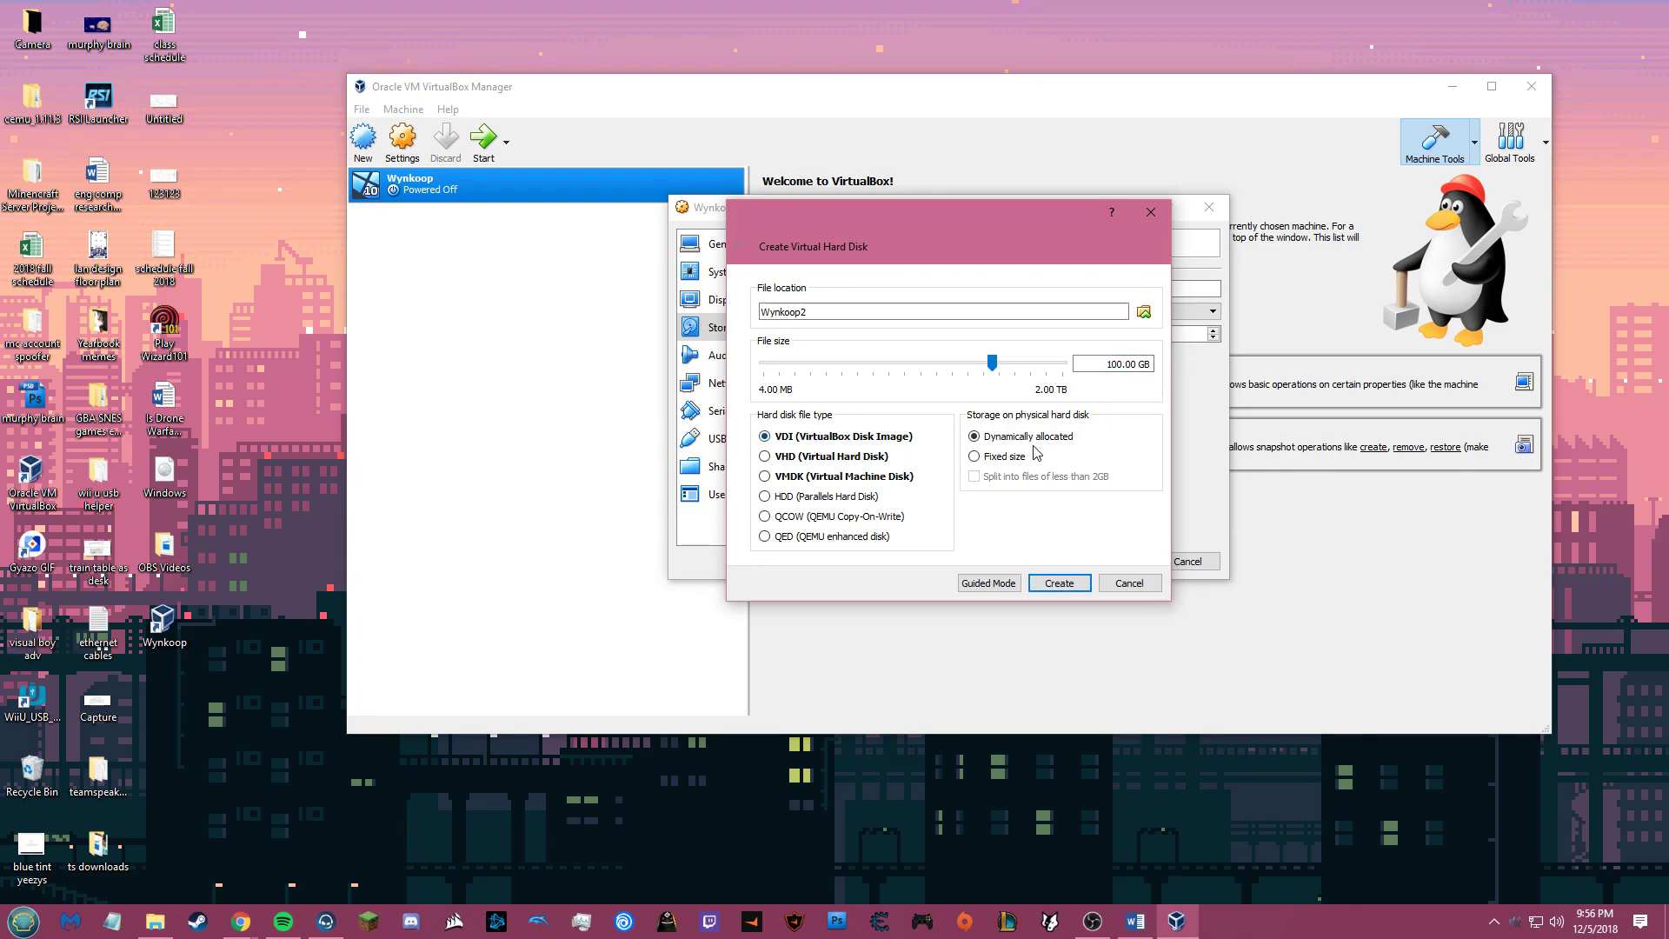
{"action": "left_click", "coordinate": [1058, 584]}
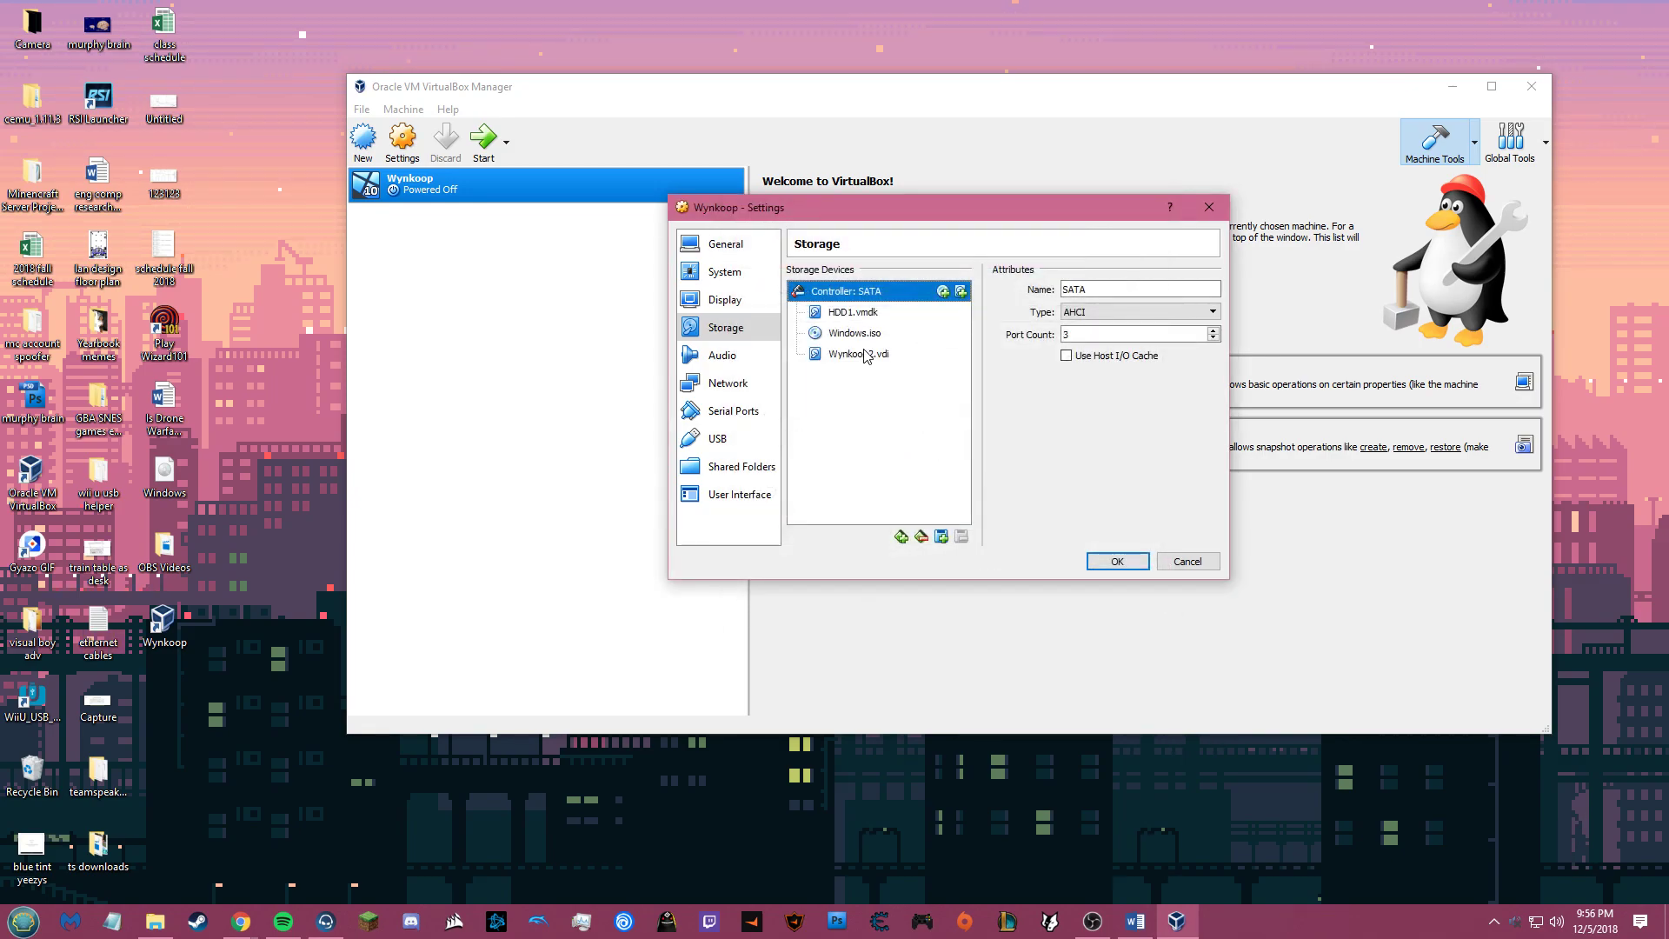
Step: Compare Wynkoop2.vdi's attributes with HDD1.vmdk, then save the settings with OK
{"action": "left_click", "coordinate": [852, 315]}
{"action": "left_click", "coordinate": [869, 356]}
{"action": "left_click", "coordinate": [867, 315]}
{"action": "left_click", "coordinate": [873, 357]}
{"action": "left_click", "coordinate": [866, 313]}
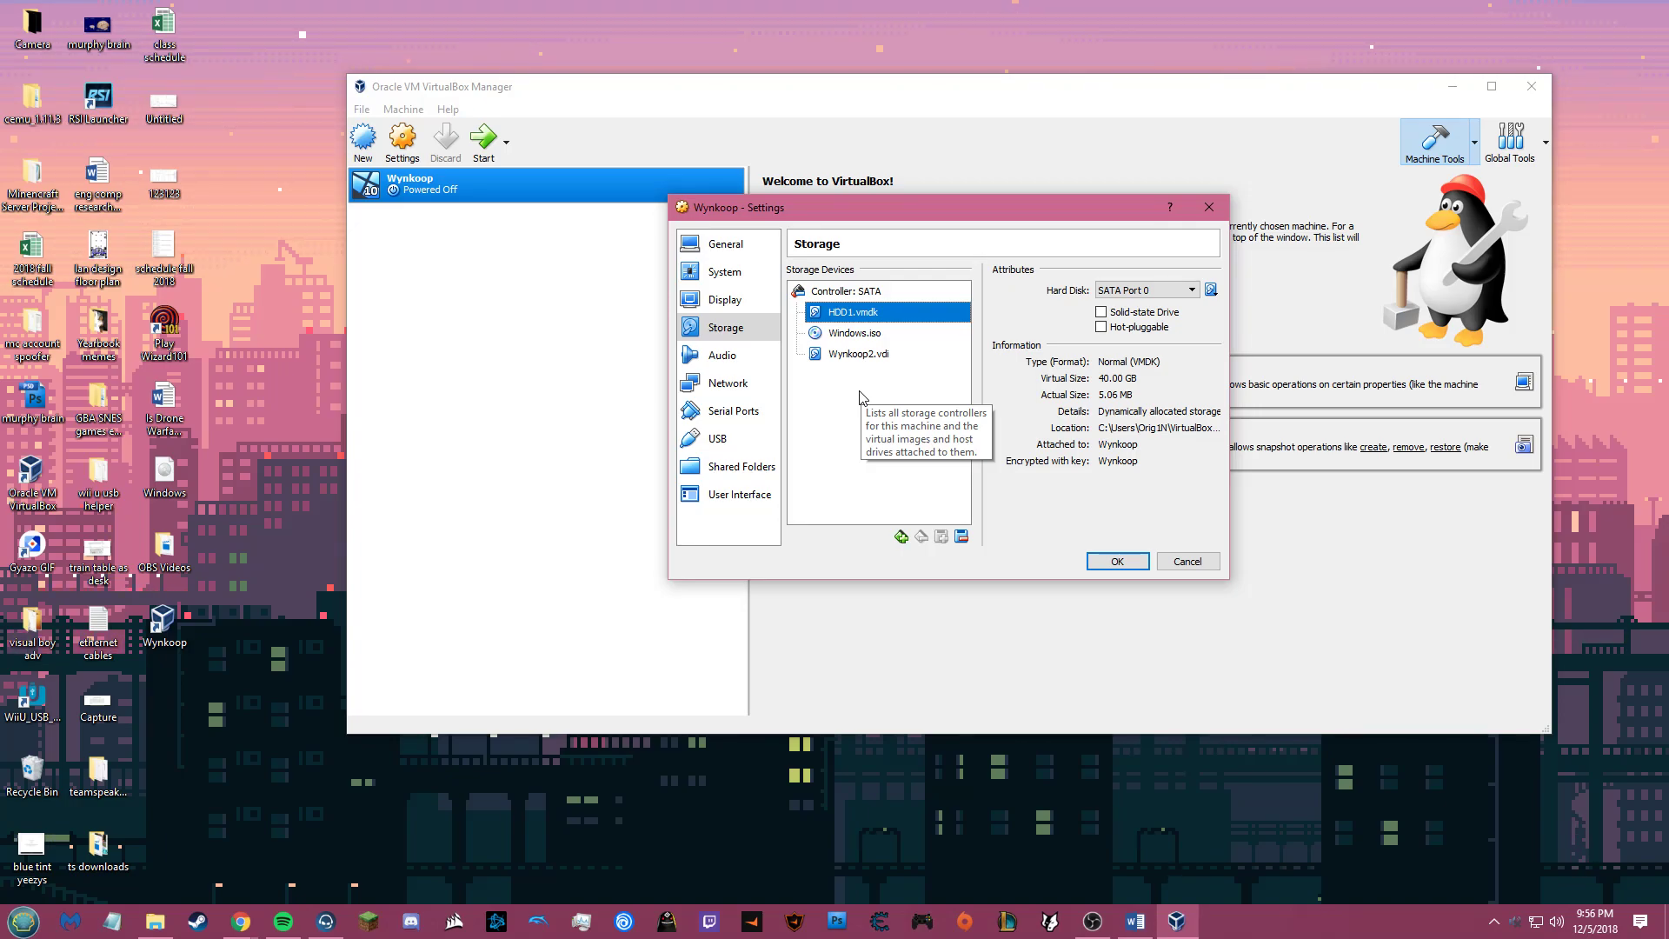
{"action": "left_click", "coordinate": [1117, 560]}
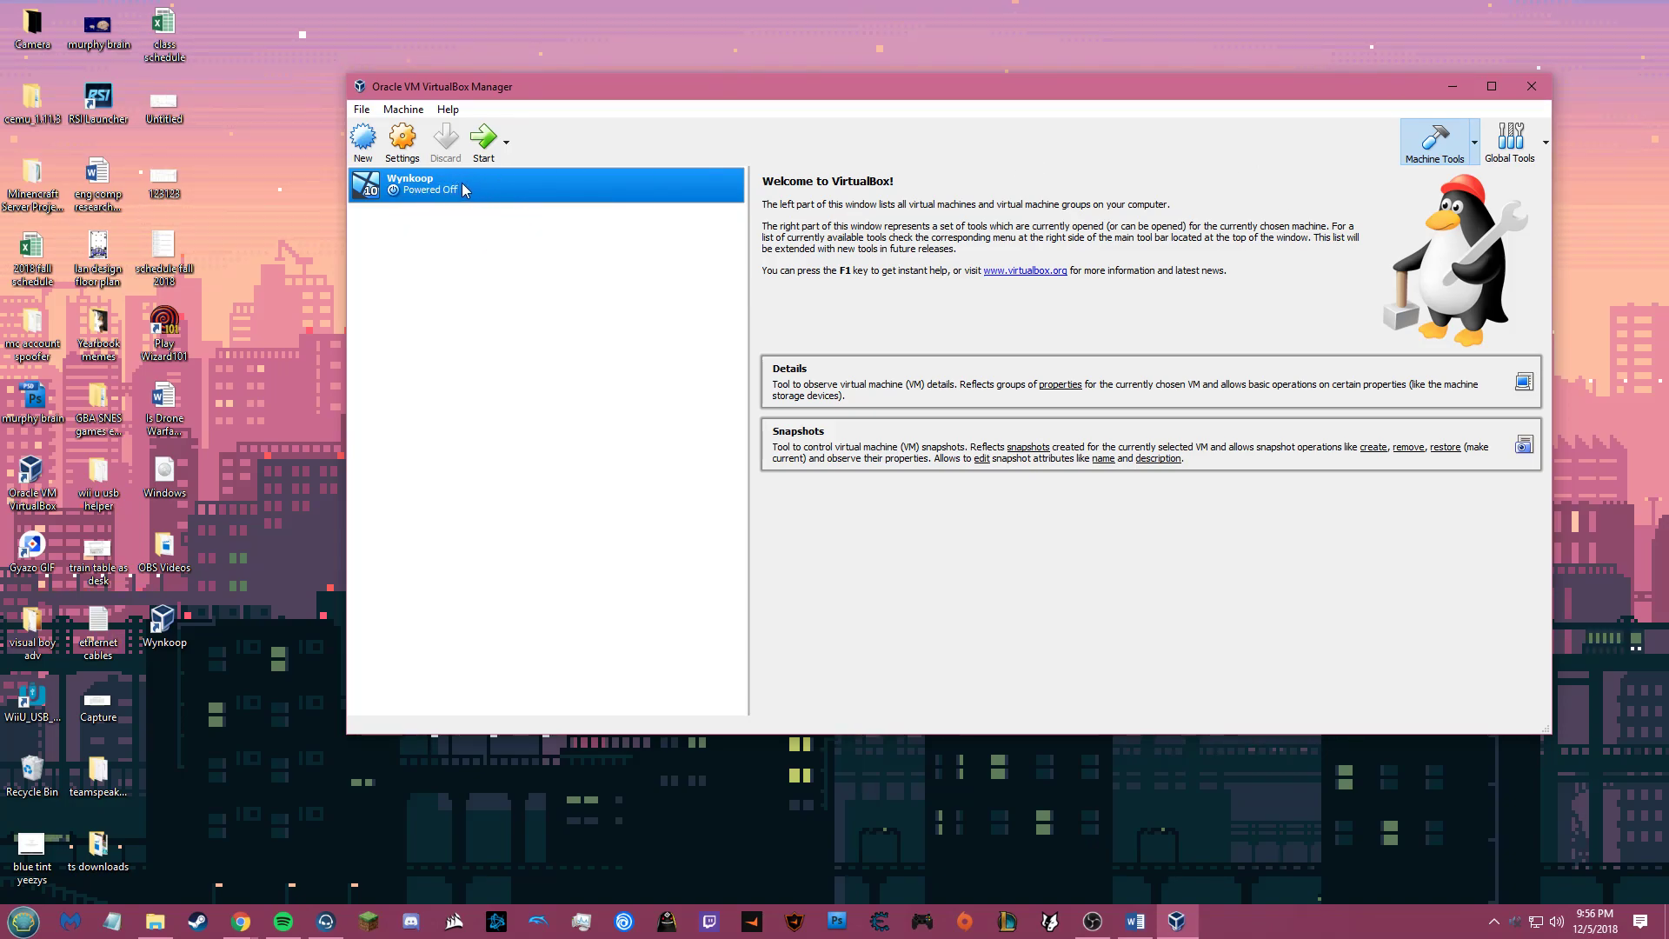
Step: From Wynkoop's Snapshots view, take a snapshot named Base with description Pre-Install
{"action": "left_click", "coordinate": [1475, 146]}
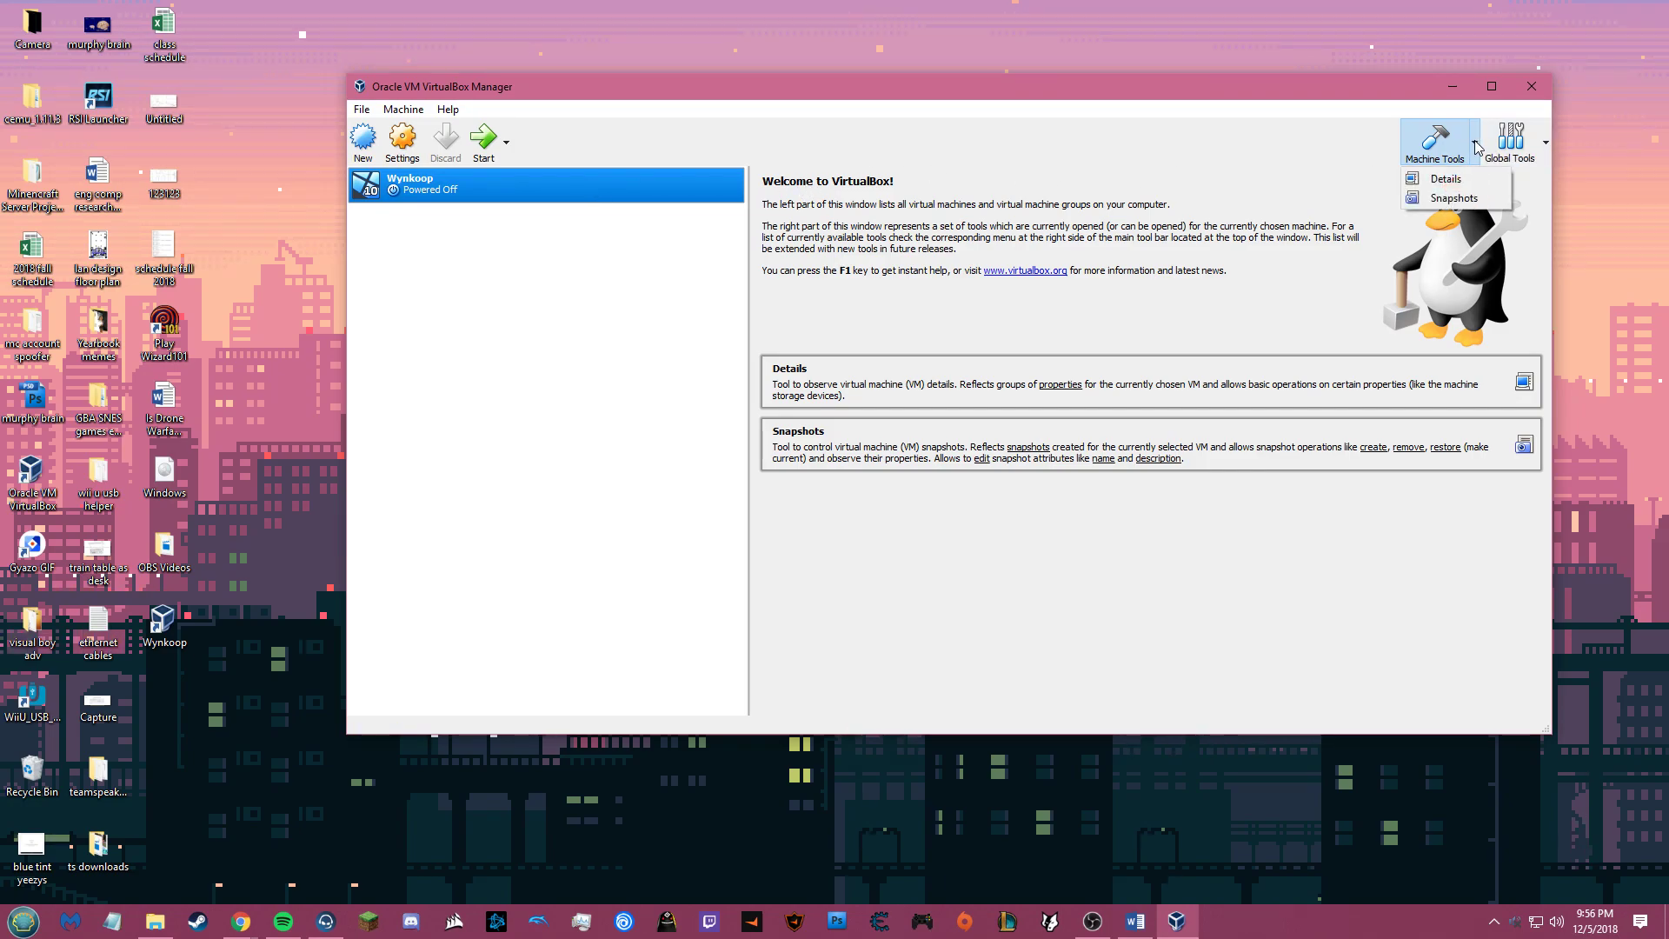
{"action": "left_click", "coordinate": [1454, 197]}
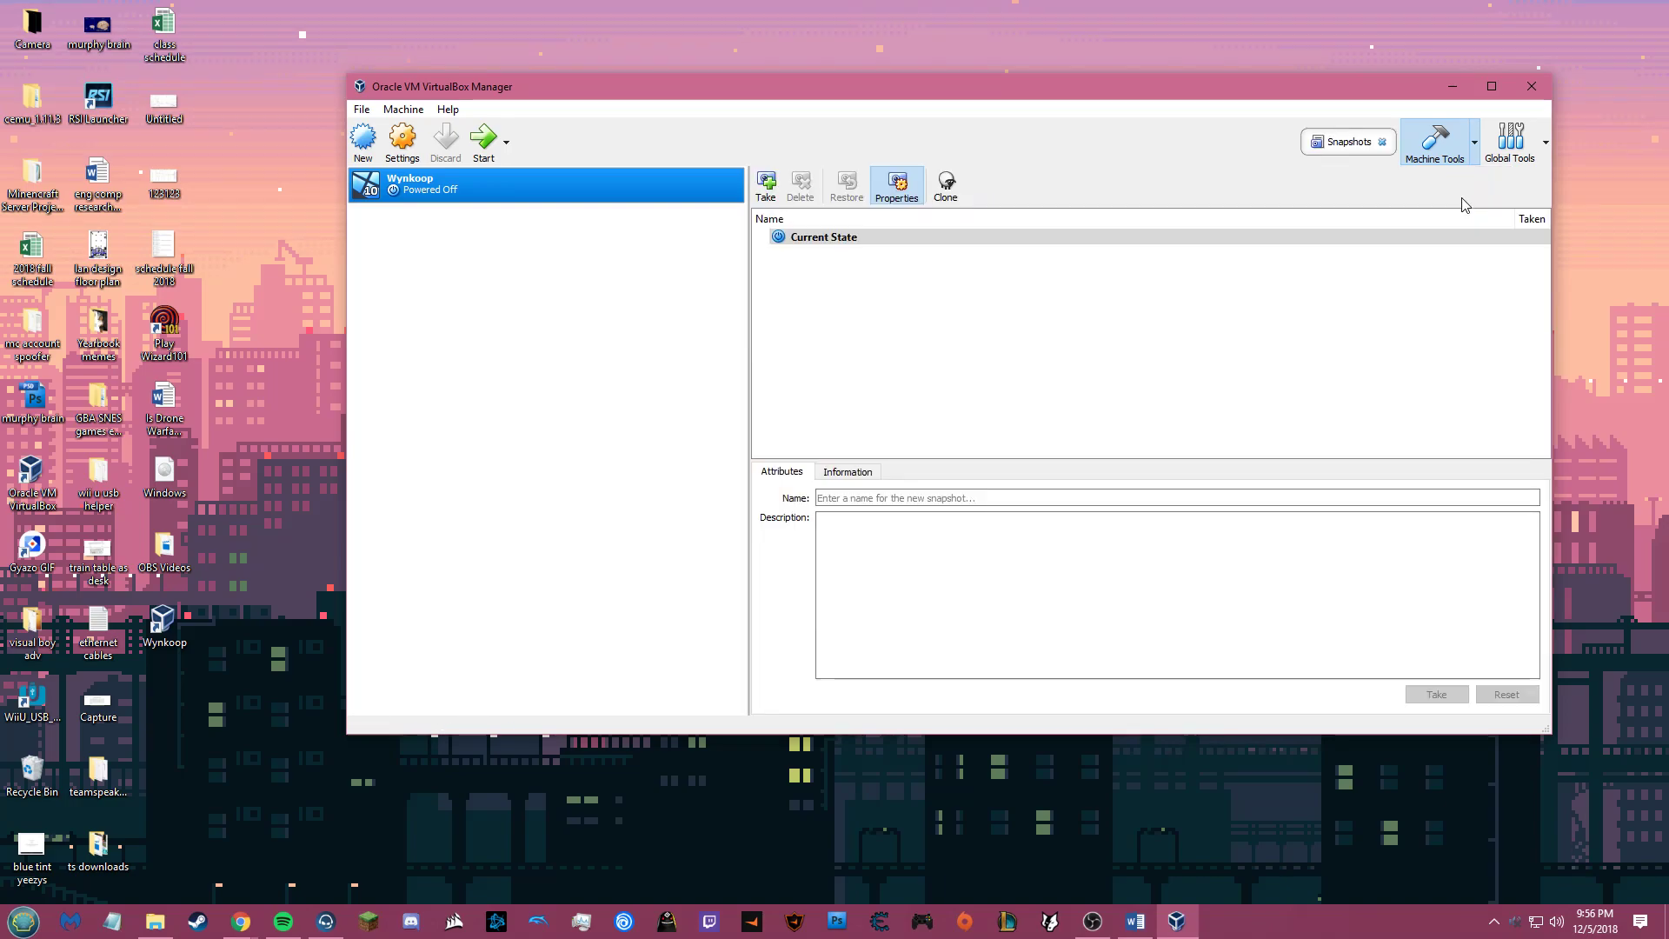
{"action": "left_click", "coordinate": [766, 185]}
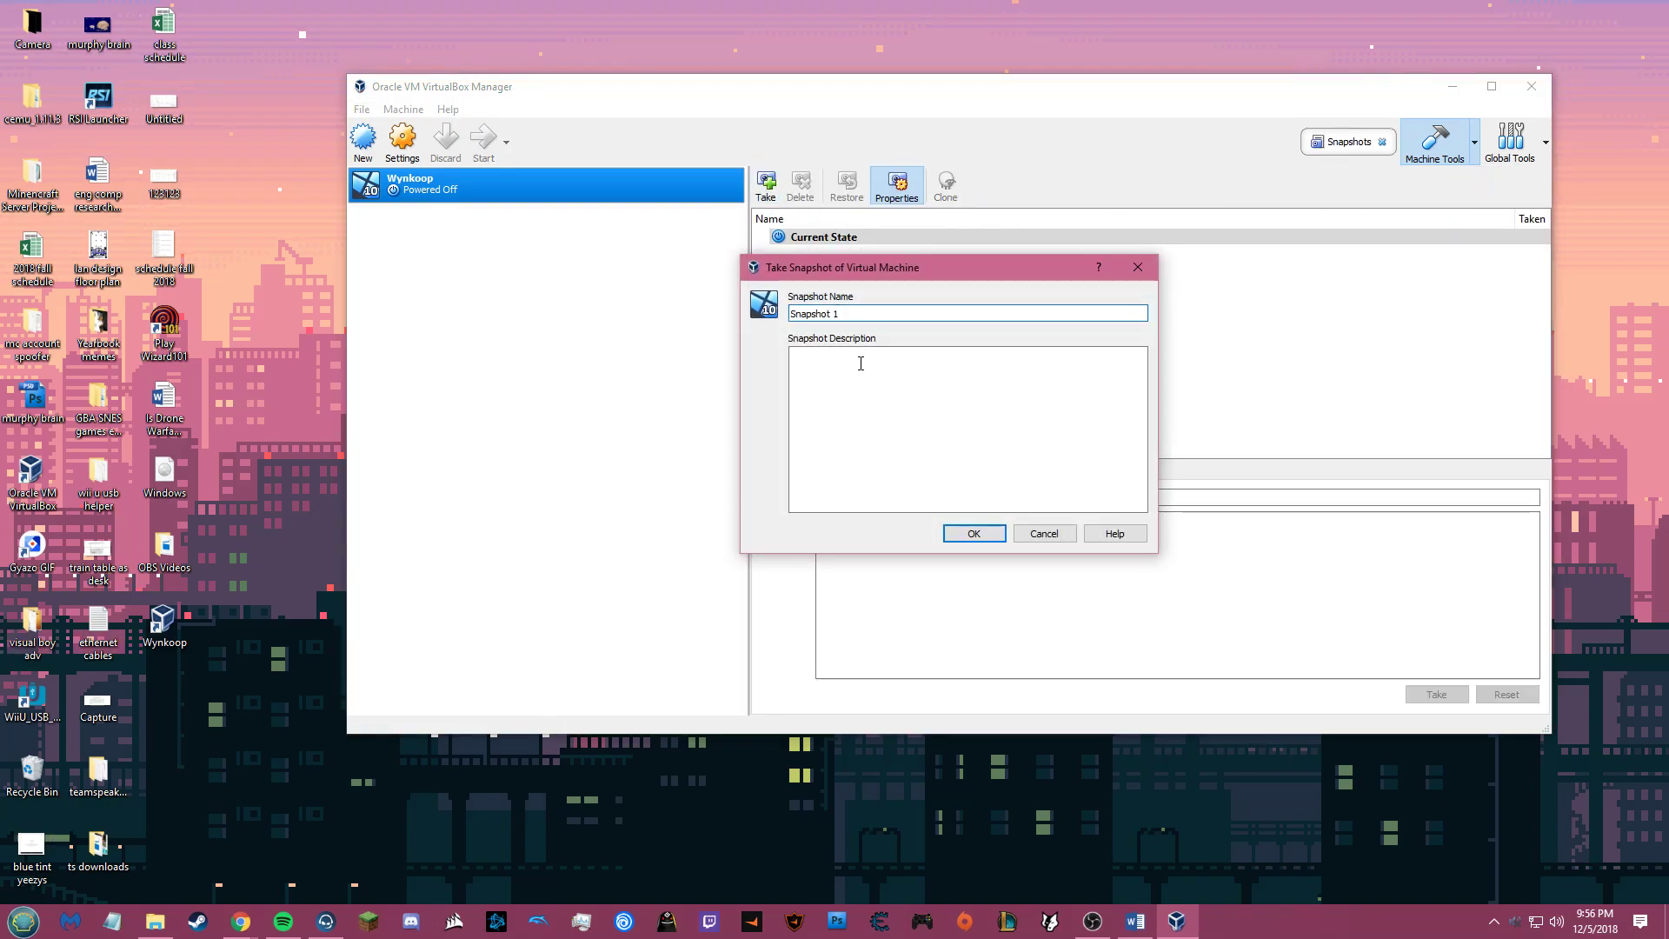
{"action": "key", "text": "BackSpace"}
{"action": "key", "text": "BackSpace"}
{"action": "key", "text": "BackSpace"}
{"action": "key", "text": "BackSpace"}
{"action": "key", "text": "BackSpace"}
{"action": "key", "text": "BackSpace"}
{"action": "key", "text": "BackSpace"}
{"action": "key", "text": "BackSpace"}
{"action": "key", "text": "BackSpace"}
{"action": "key", "text": "BackSpace"}
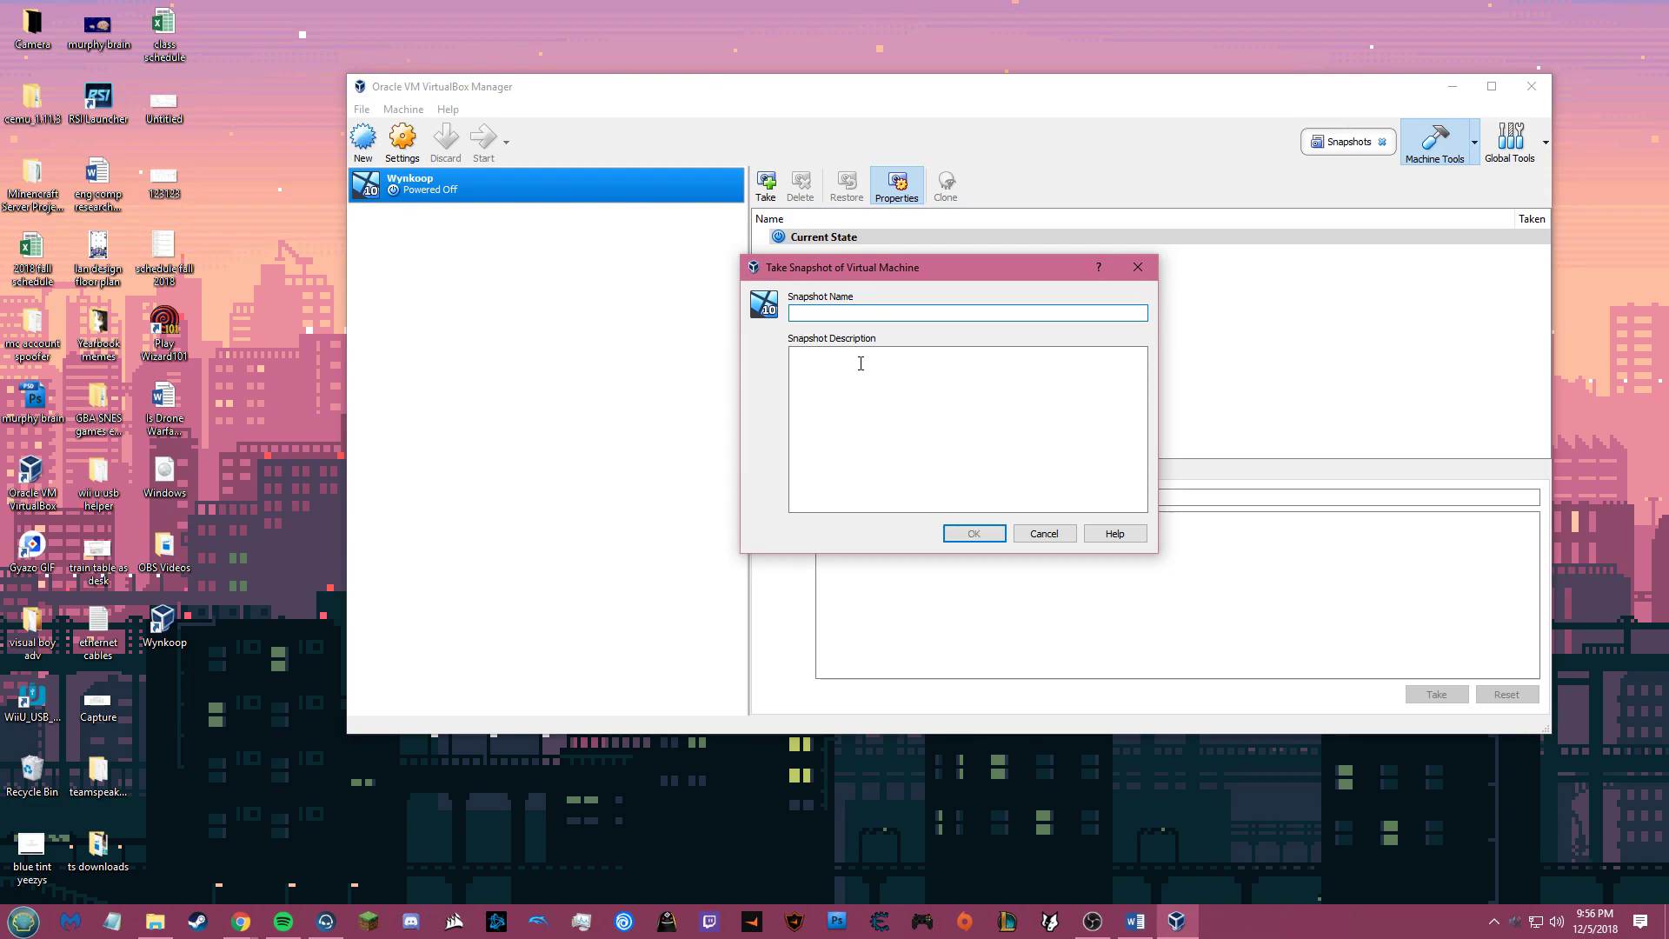
{"action": "type", "text": "Base"}
{"action": "left_click", "coordinate": [861, 363]}
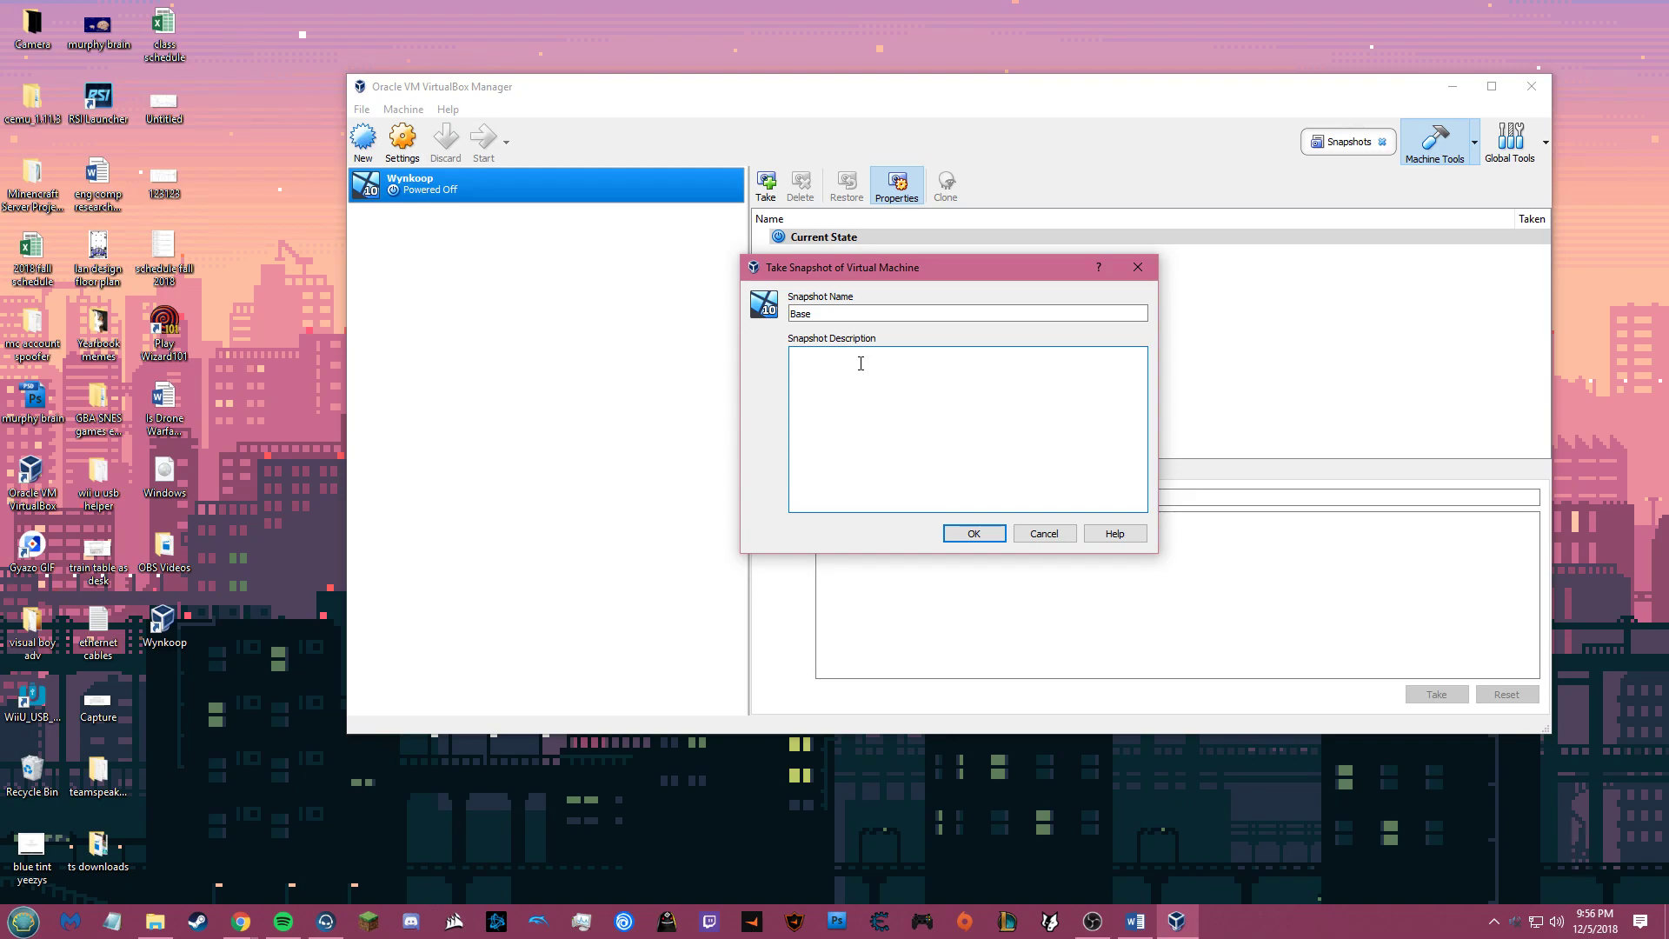
{"action": "type", "text": "Pre-Install"}
{"action": "left_click", "coordinate": [973, 533]}
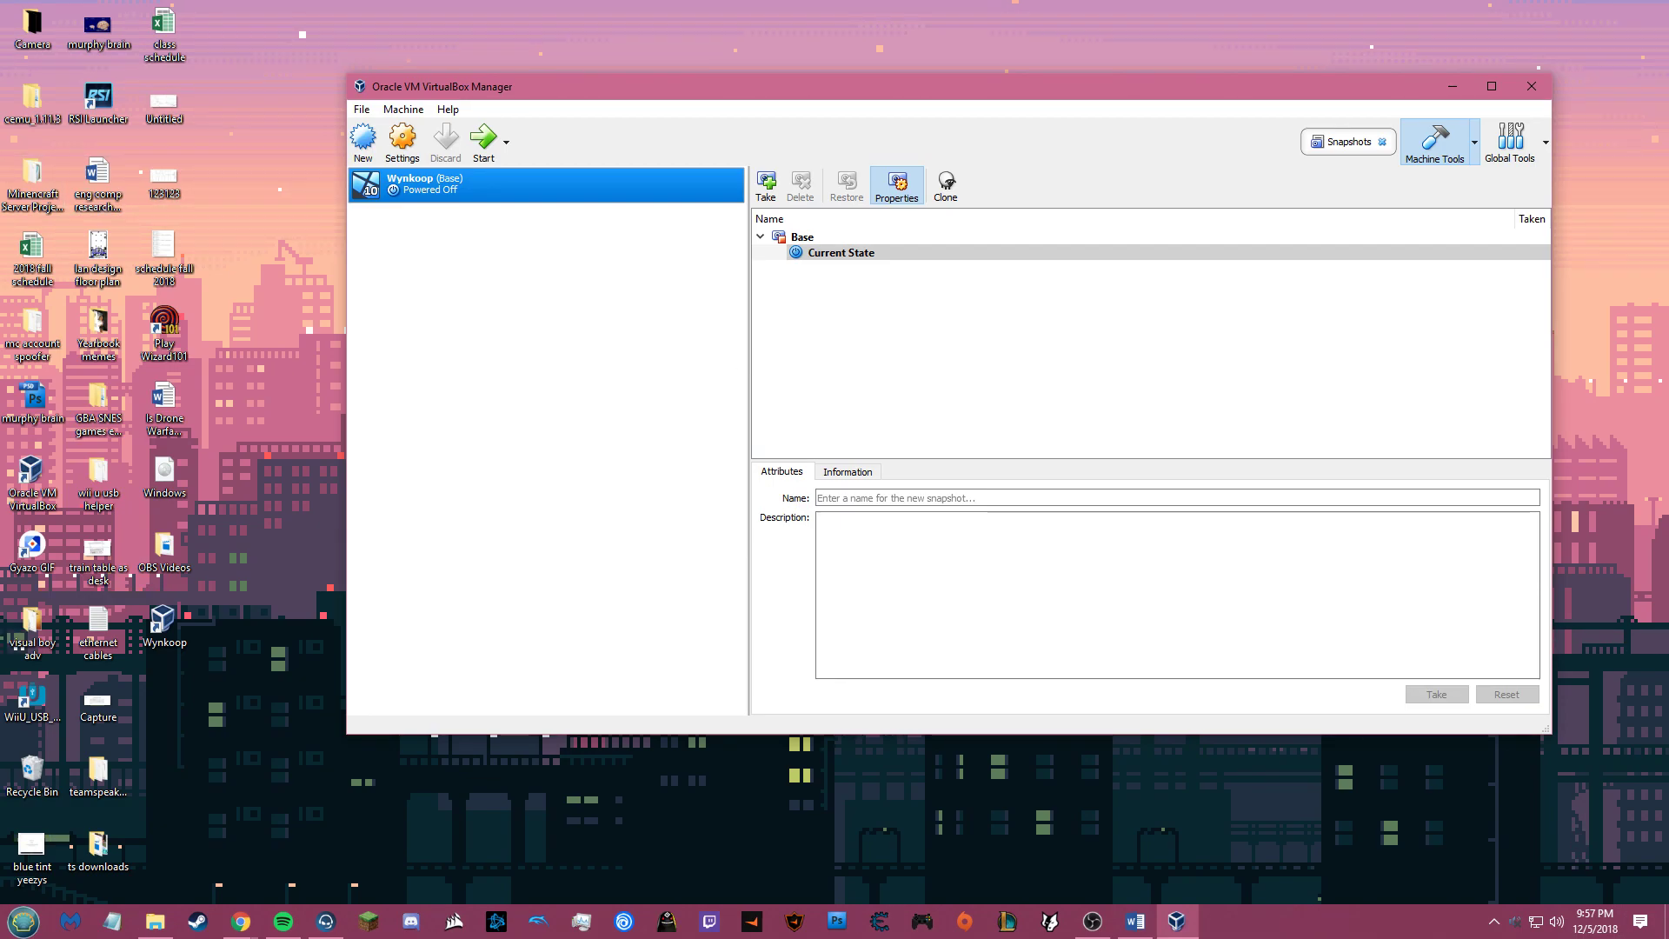
{"action": "left_click", "coordinate": [308, 274]}
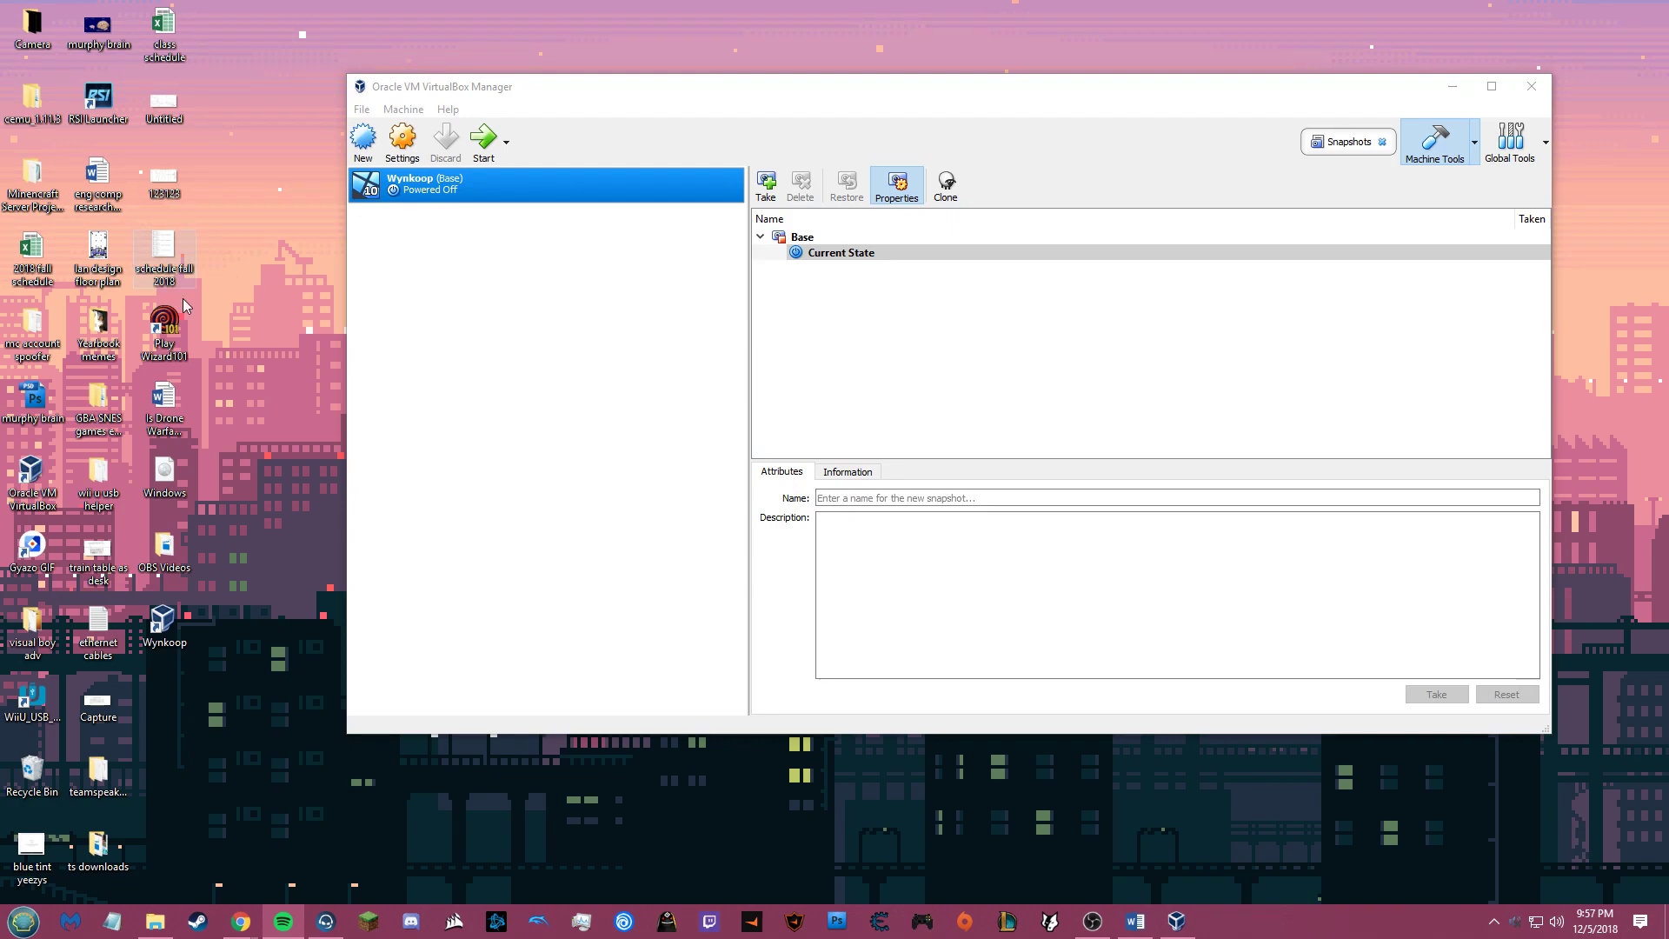
Step: Full-clone Wynkoop from the Base snapshot as David, reinitializing all network MAC addresses
{"action": "left_click", "coordinate": [819, 240]}
{"action": "right_click", "coordinate": [818, 240]}
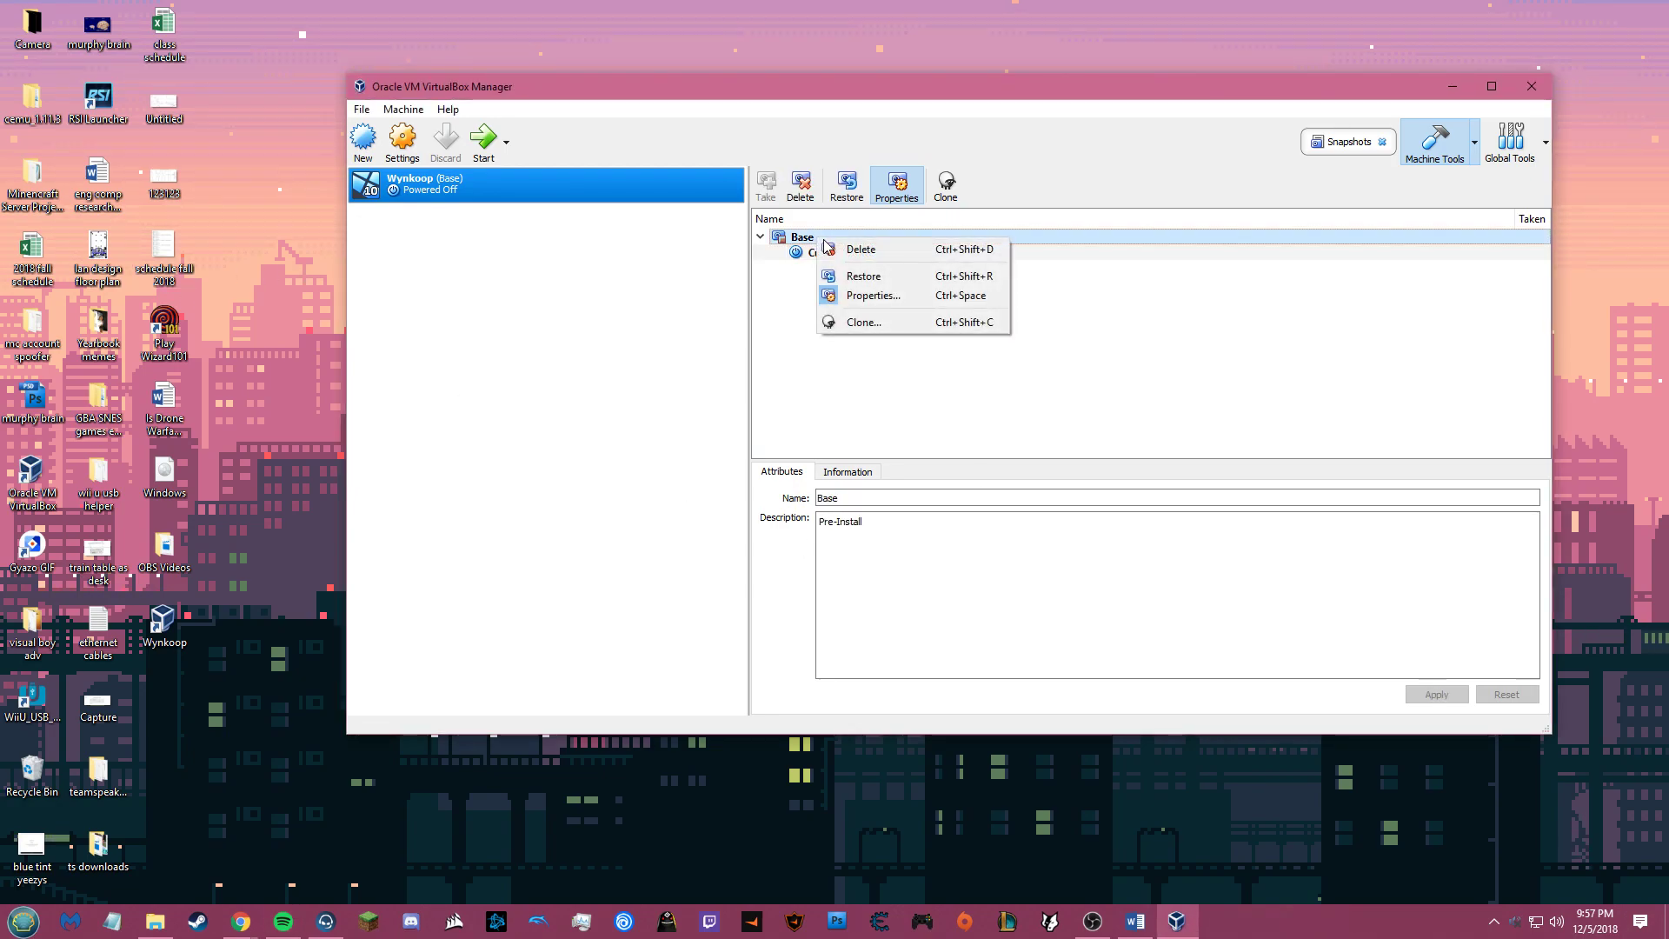
{"action": "left_click", "coordinate": [865, 322]}
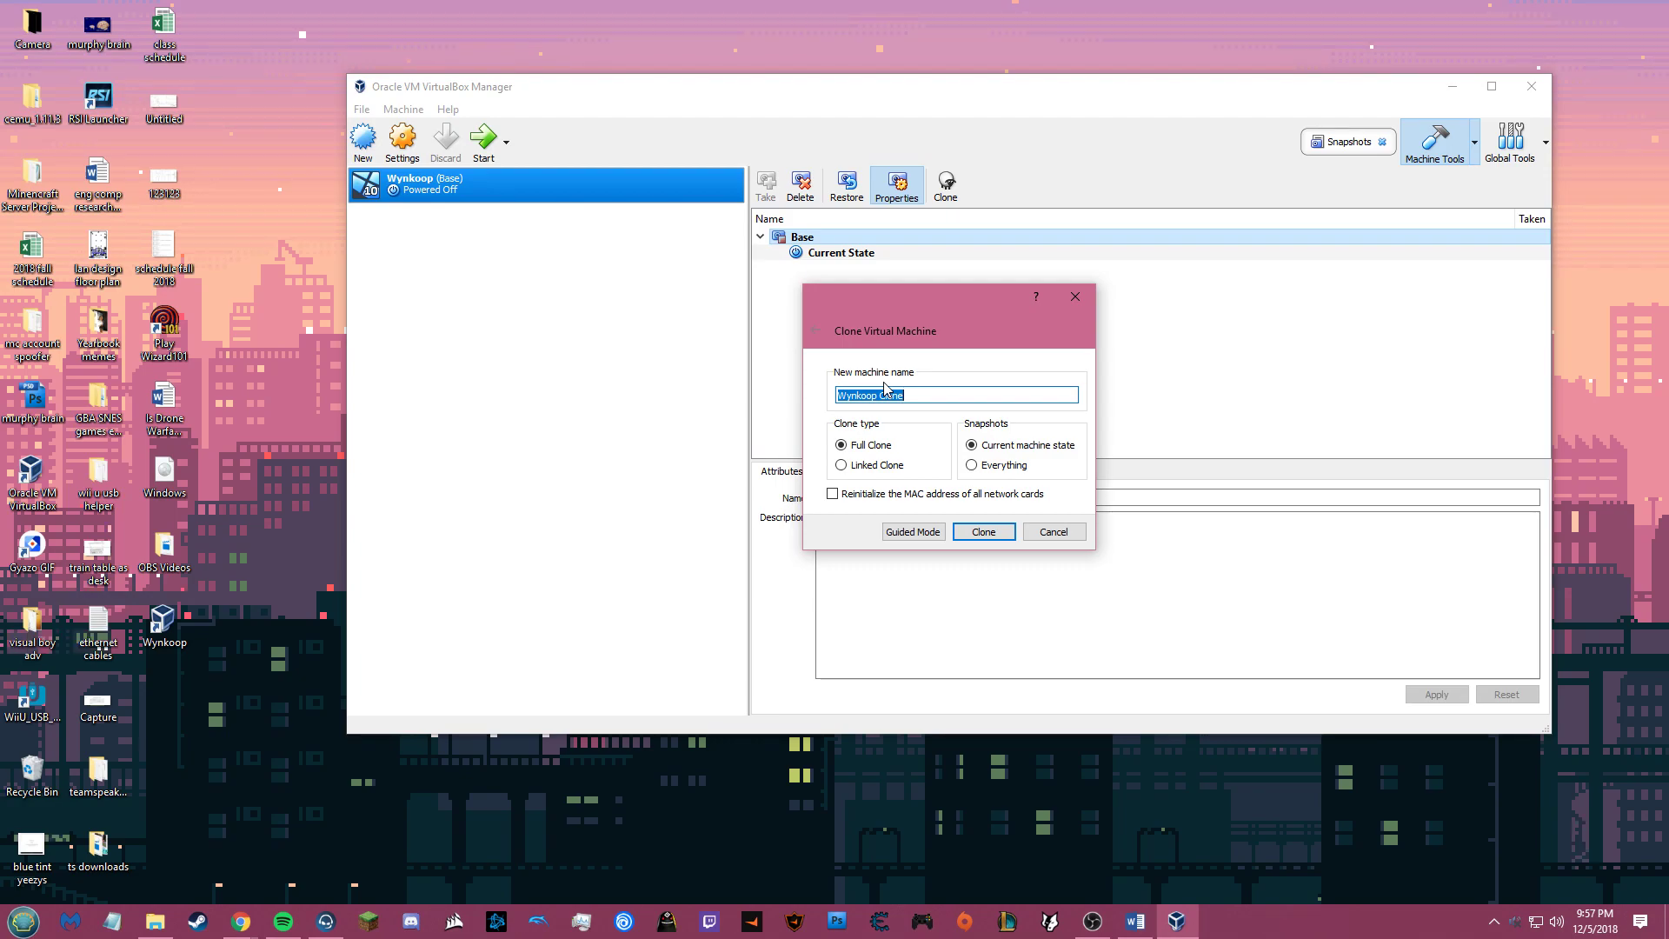
{"action": "type", "text": "David"}
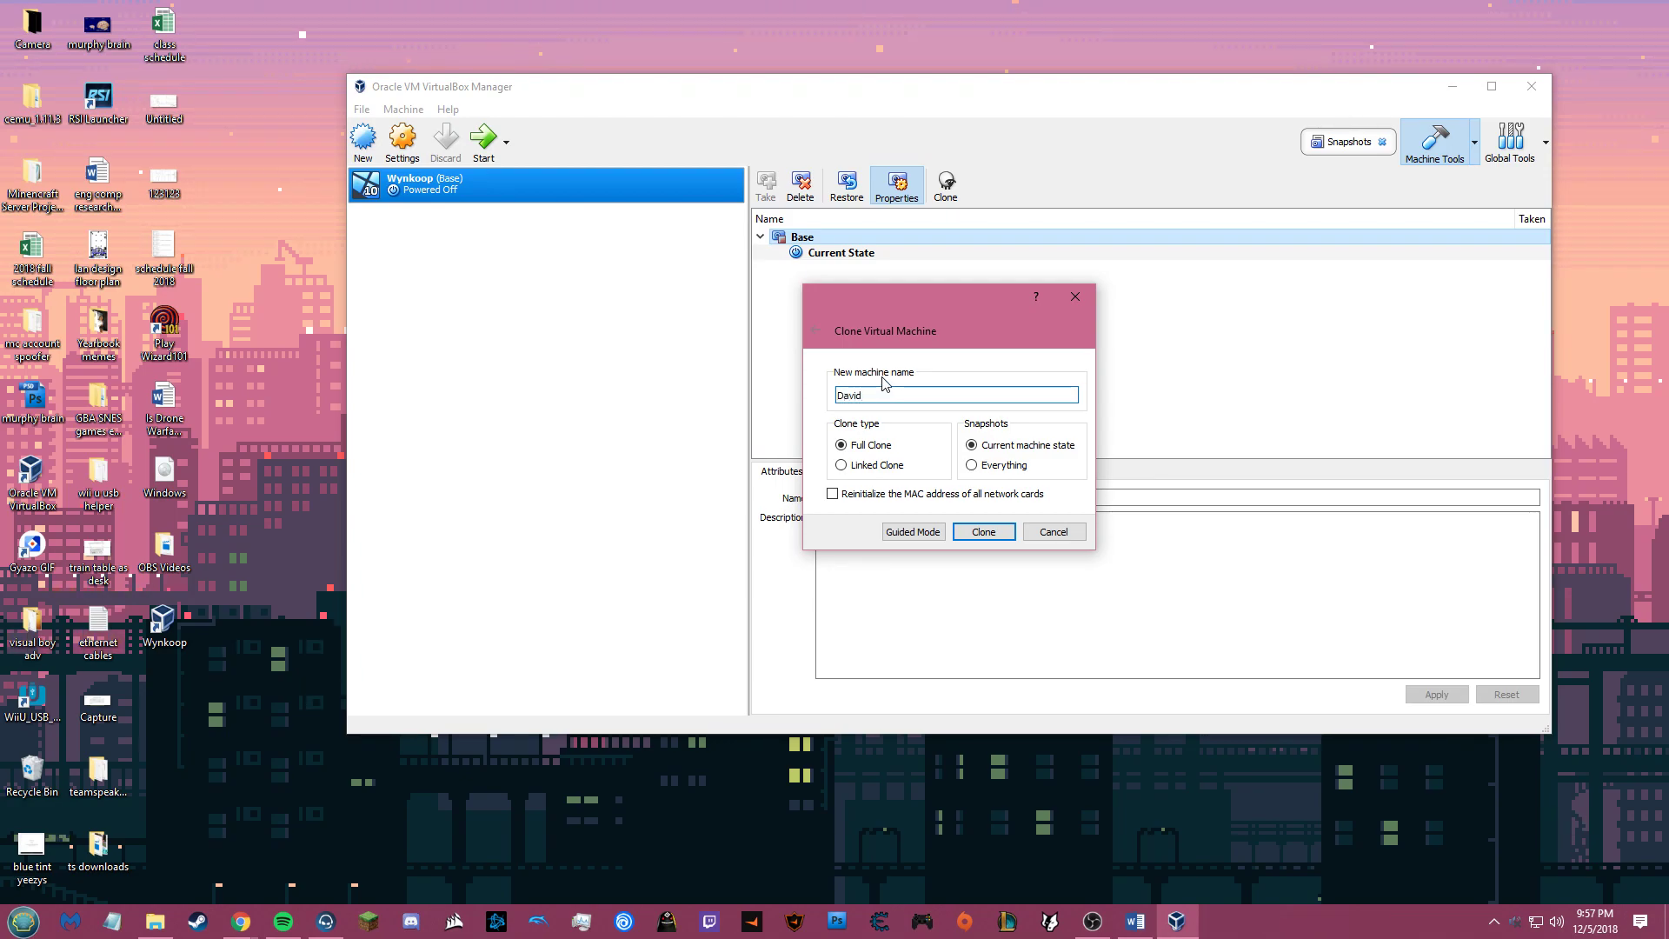
{"action": "left_click", "coordinate": [833, 494]}
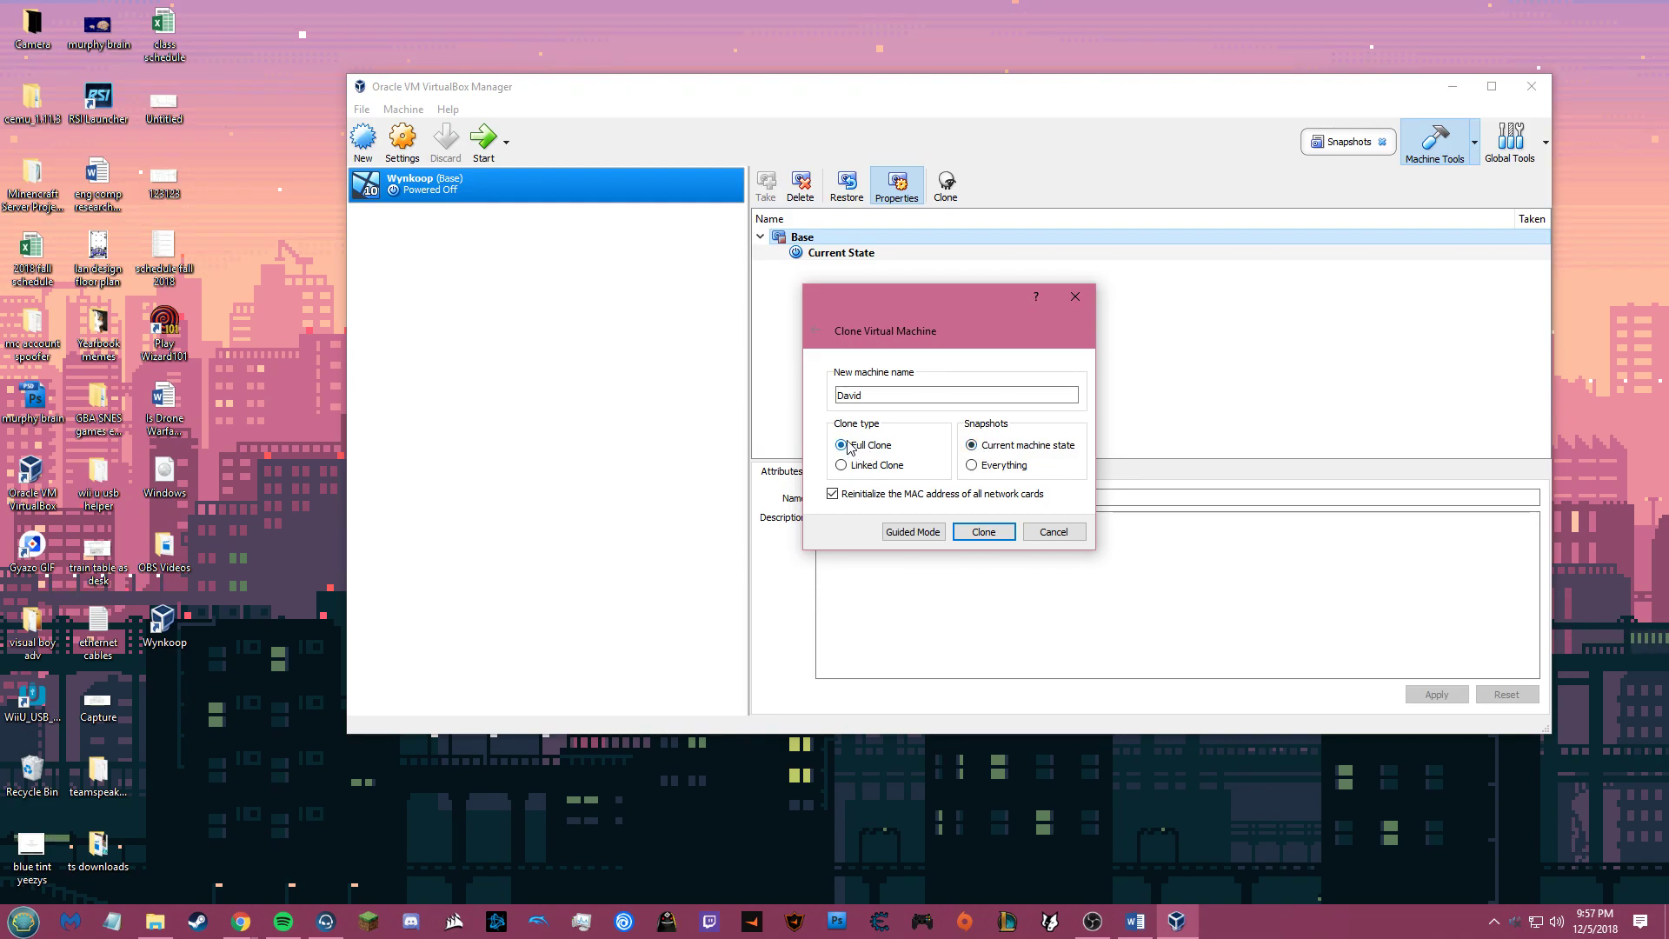
{"action": "left_click", "coordinate": [984, 532]}
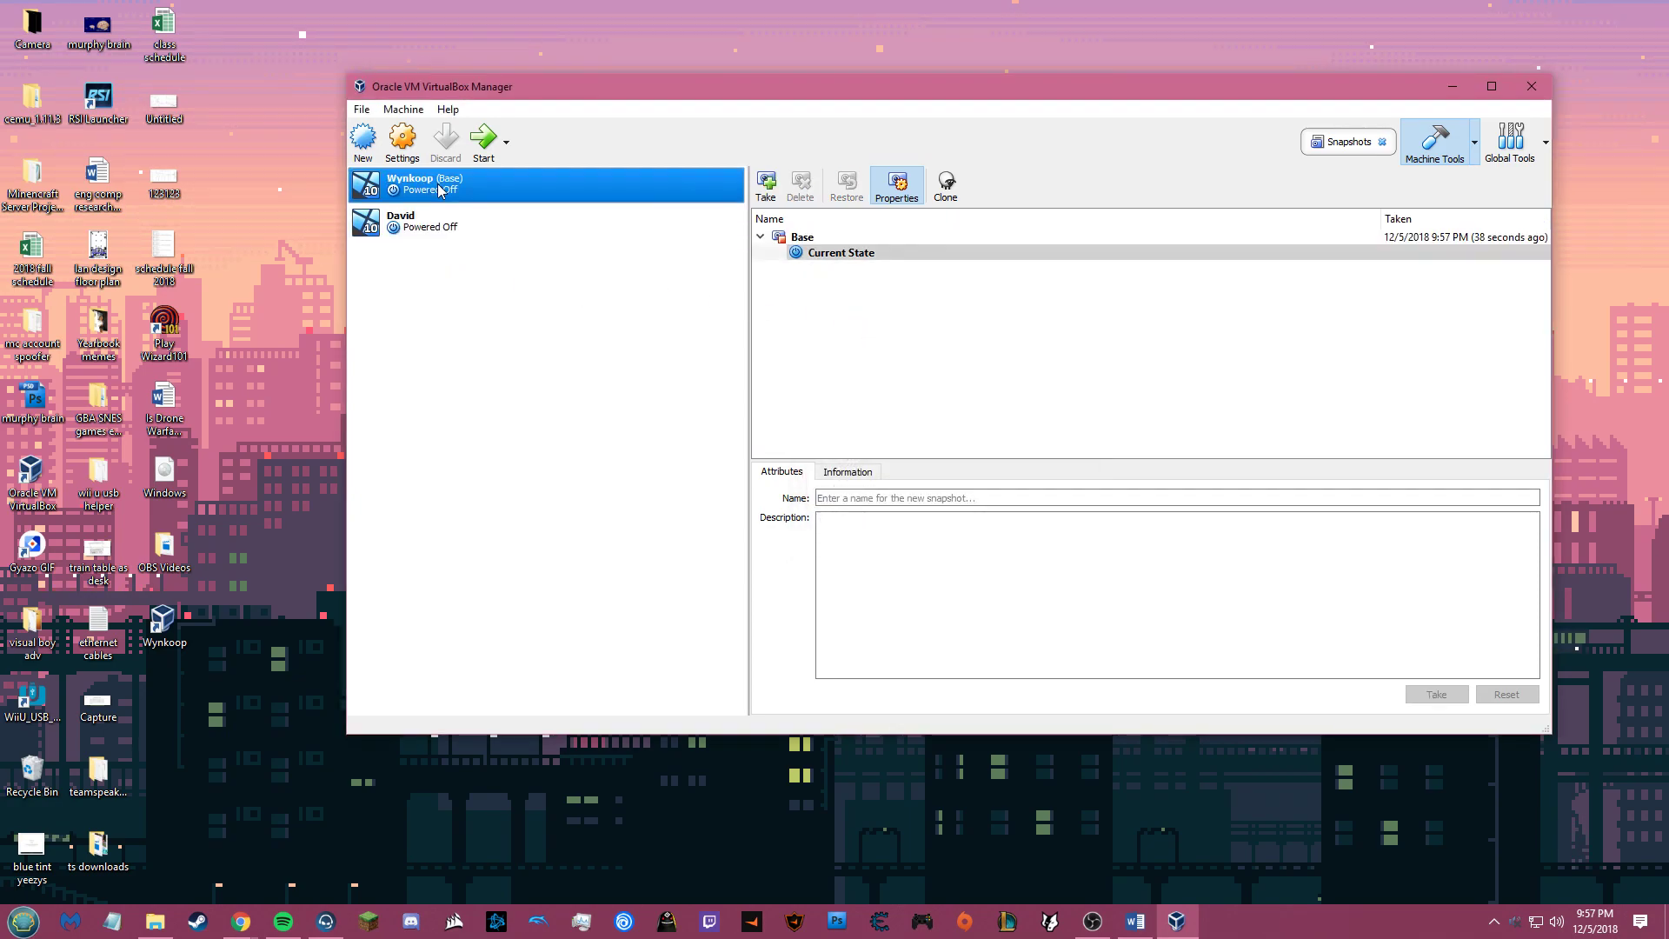
Step: Check Wynkoop's Base snapshot details (Pre-Install), then select the David machine
{"action": "left_click", "coordinate": [416, 183]}
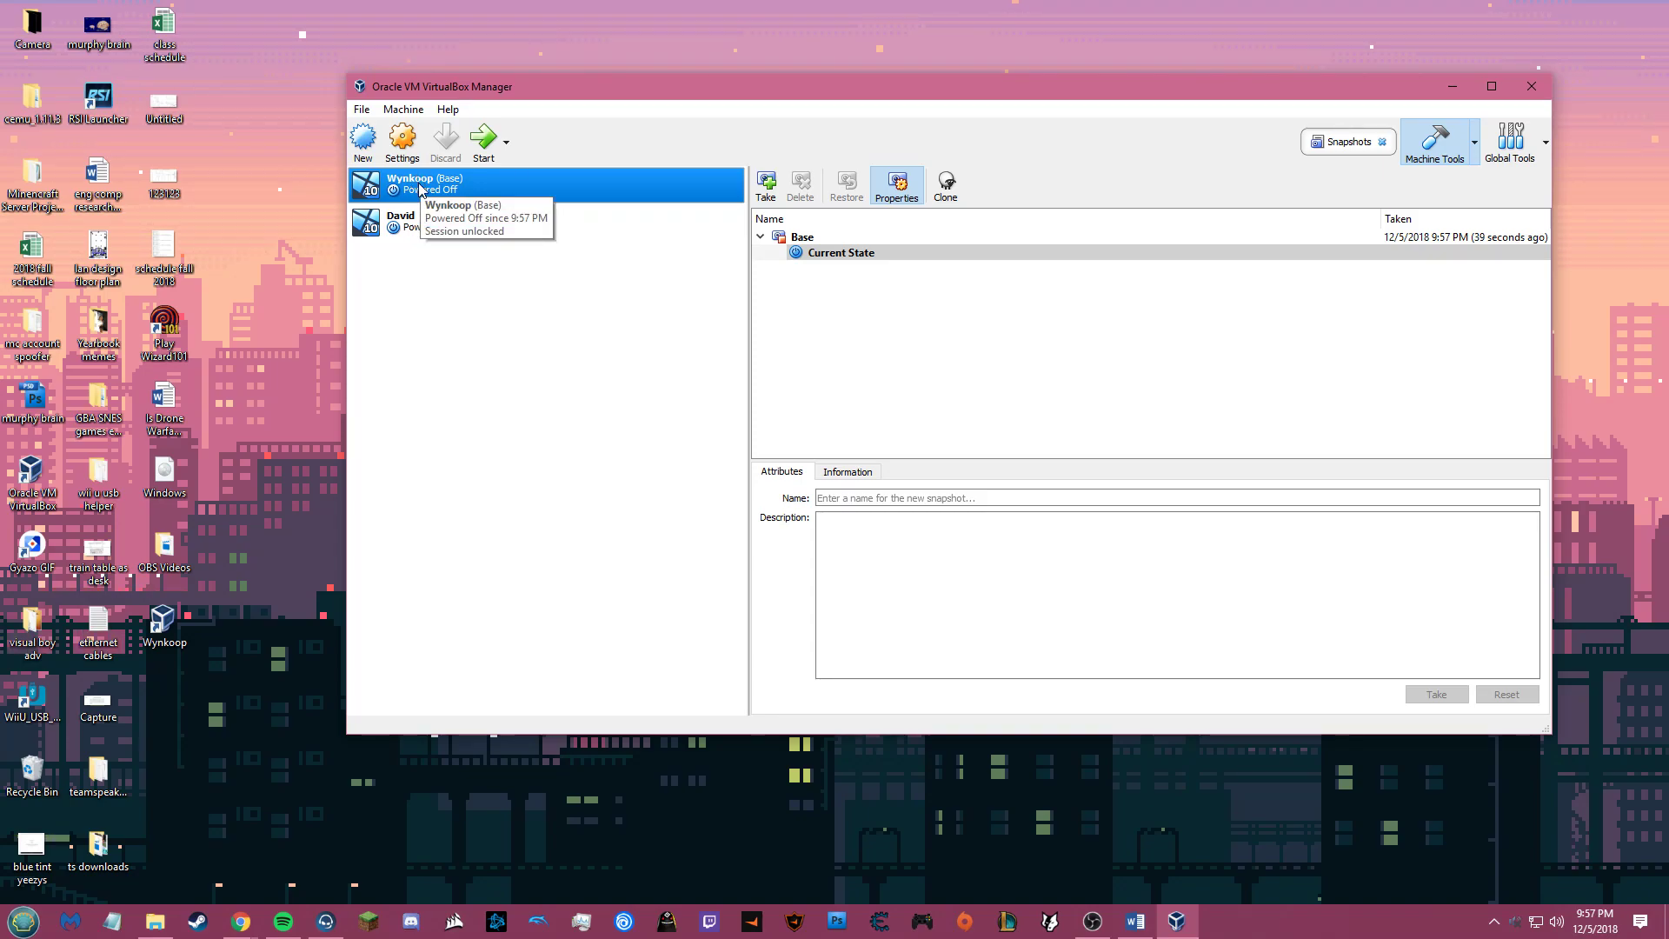
{"action": "left_click", "coordinate": [815, 241]}
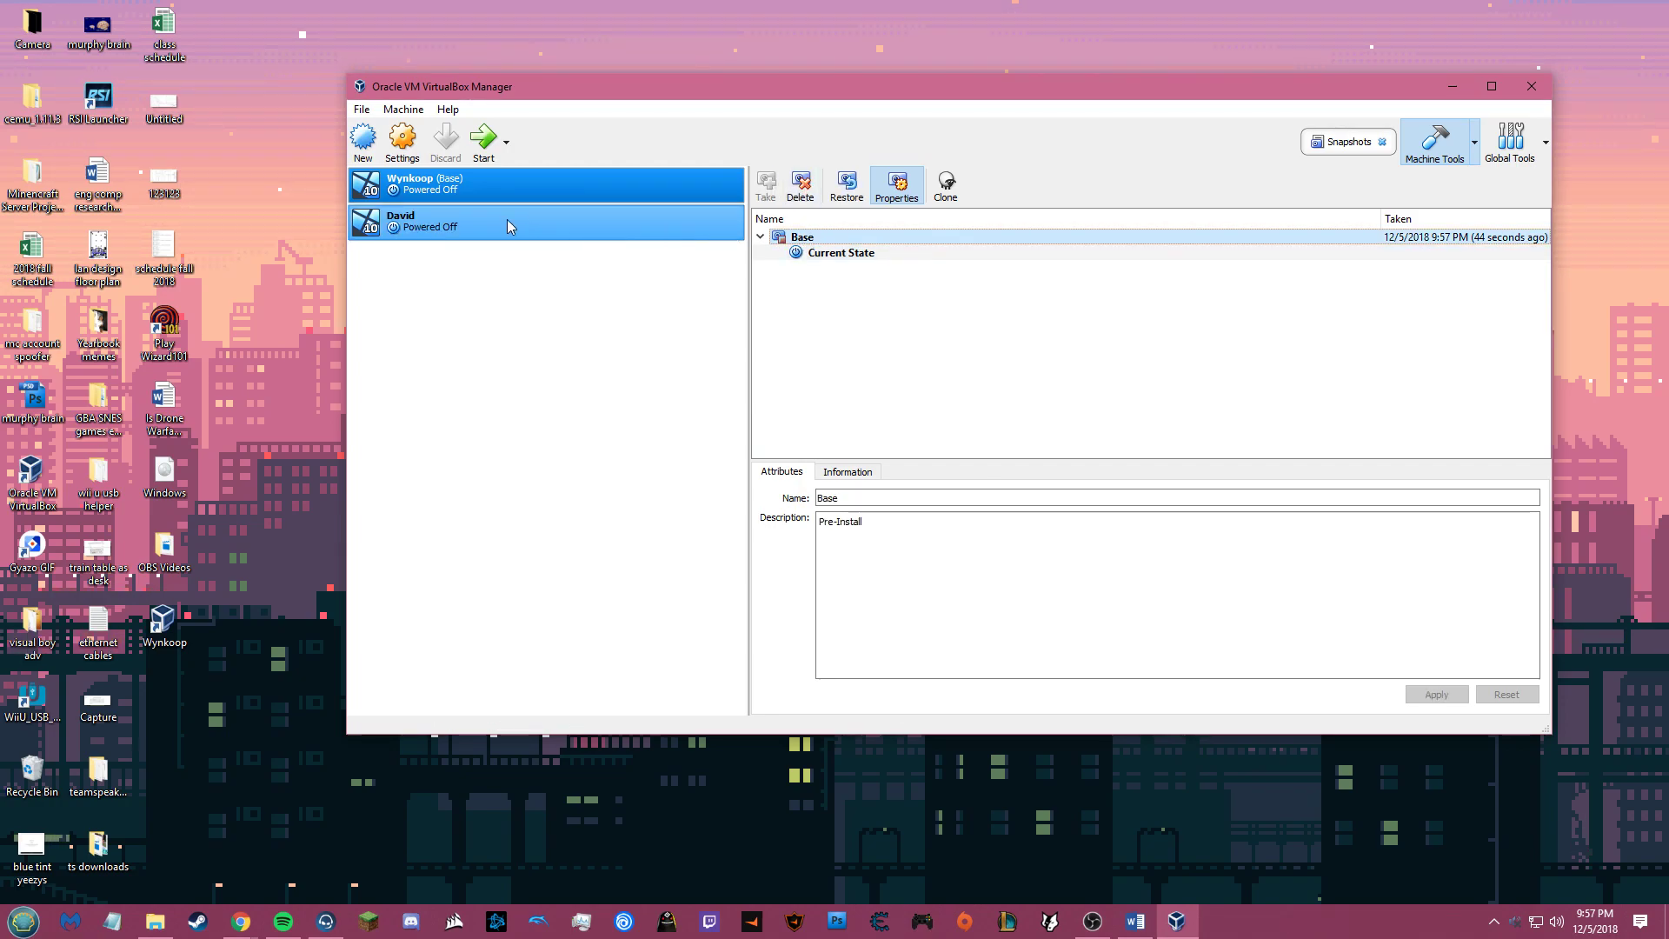
{"action": "left_click", "coordinate": [476, 225]}
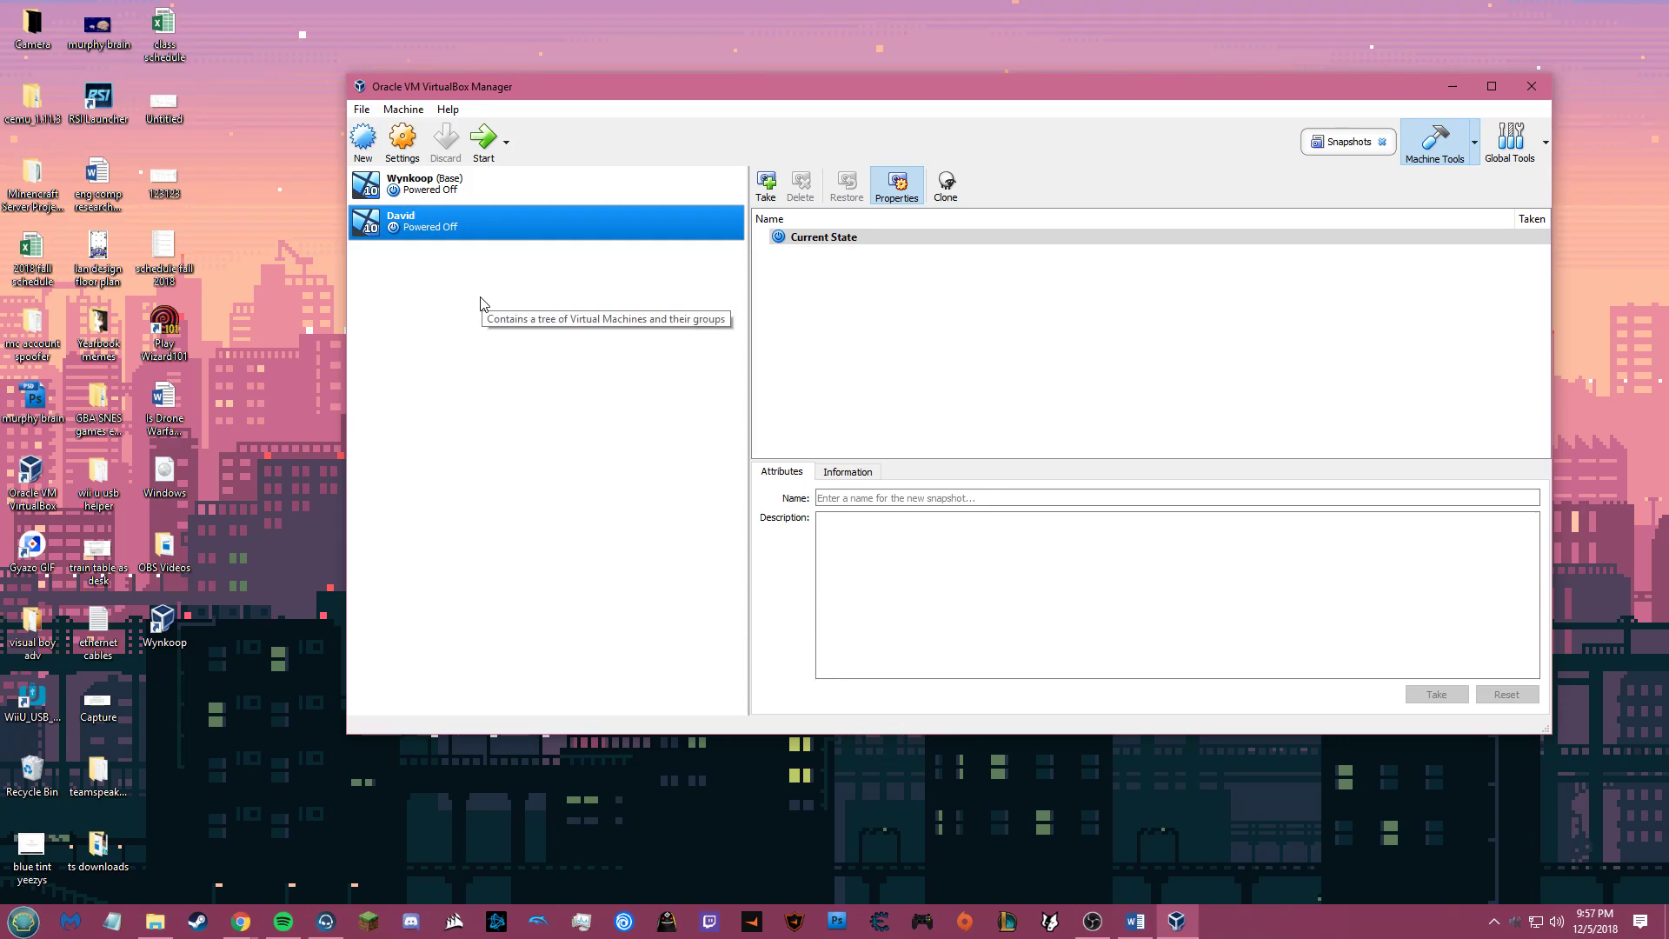